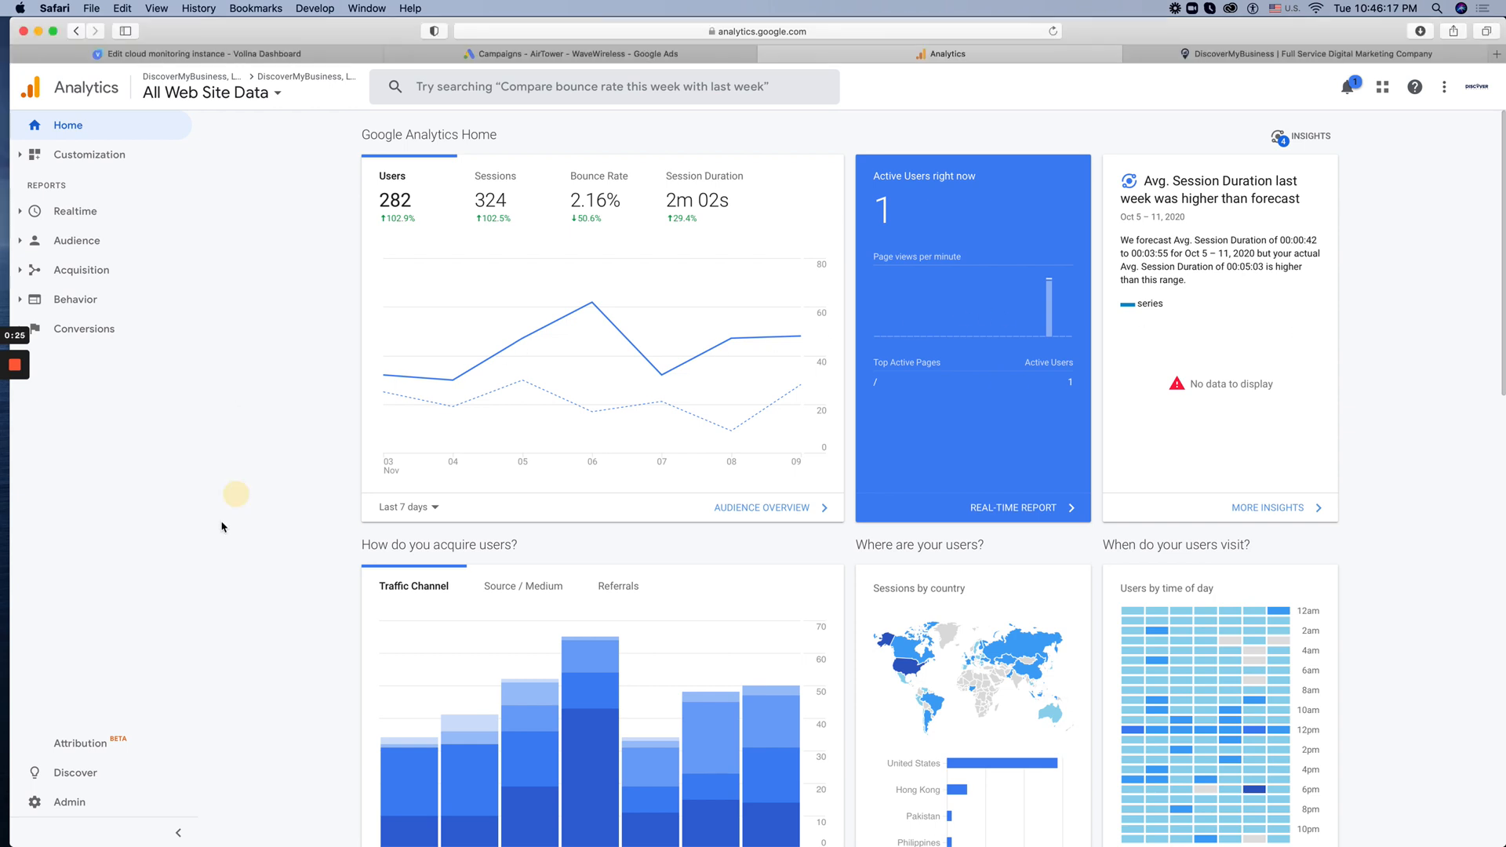
Open the Upgrade to GA4 page in the property's admin settings and review its linked help article on upgrading
click(35, 800)
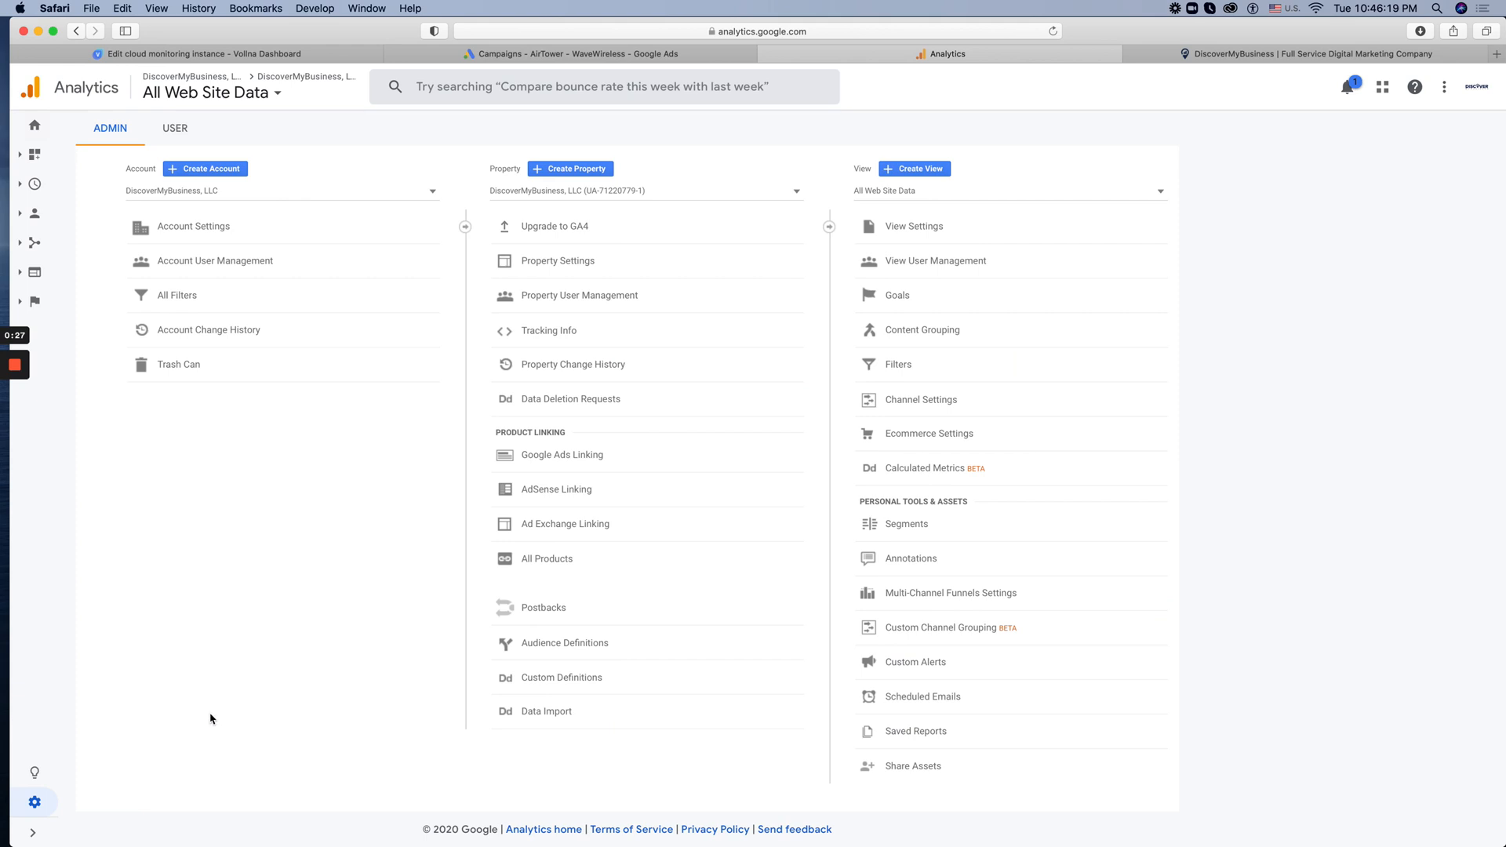
click(553, 235)
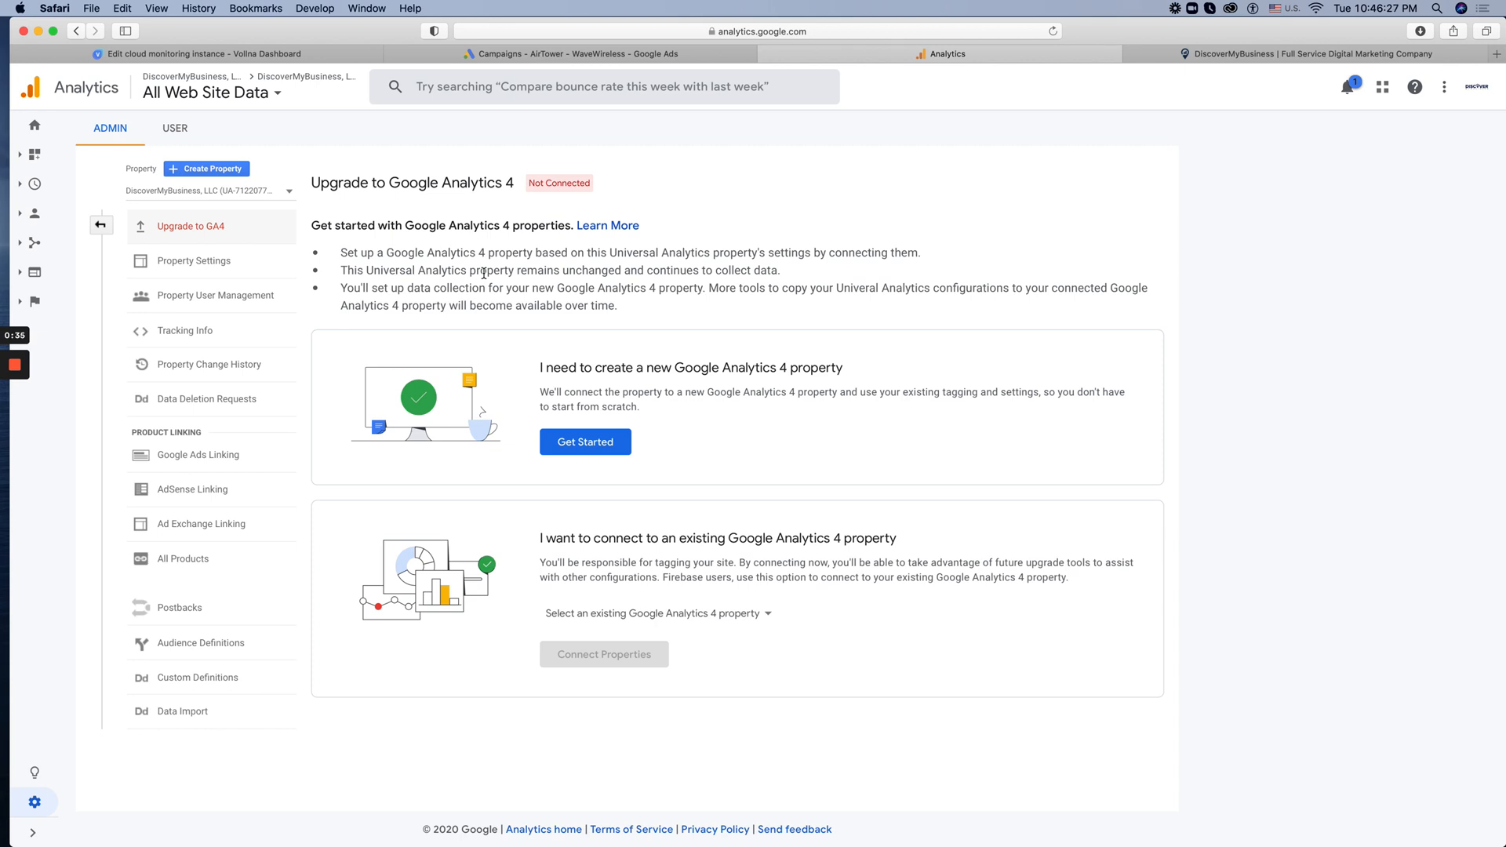
click(605, 227)
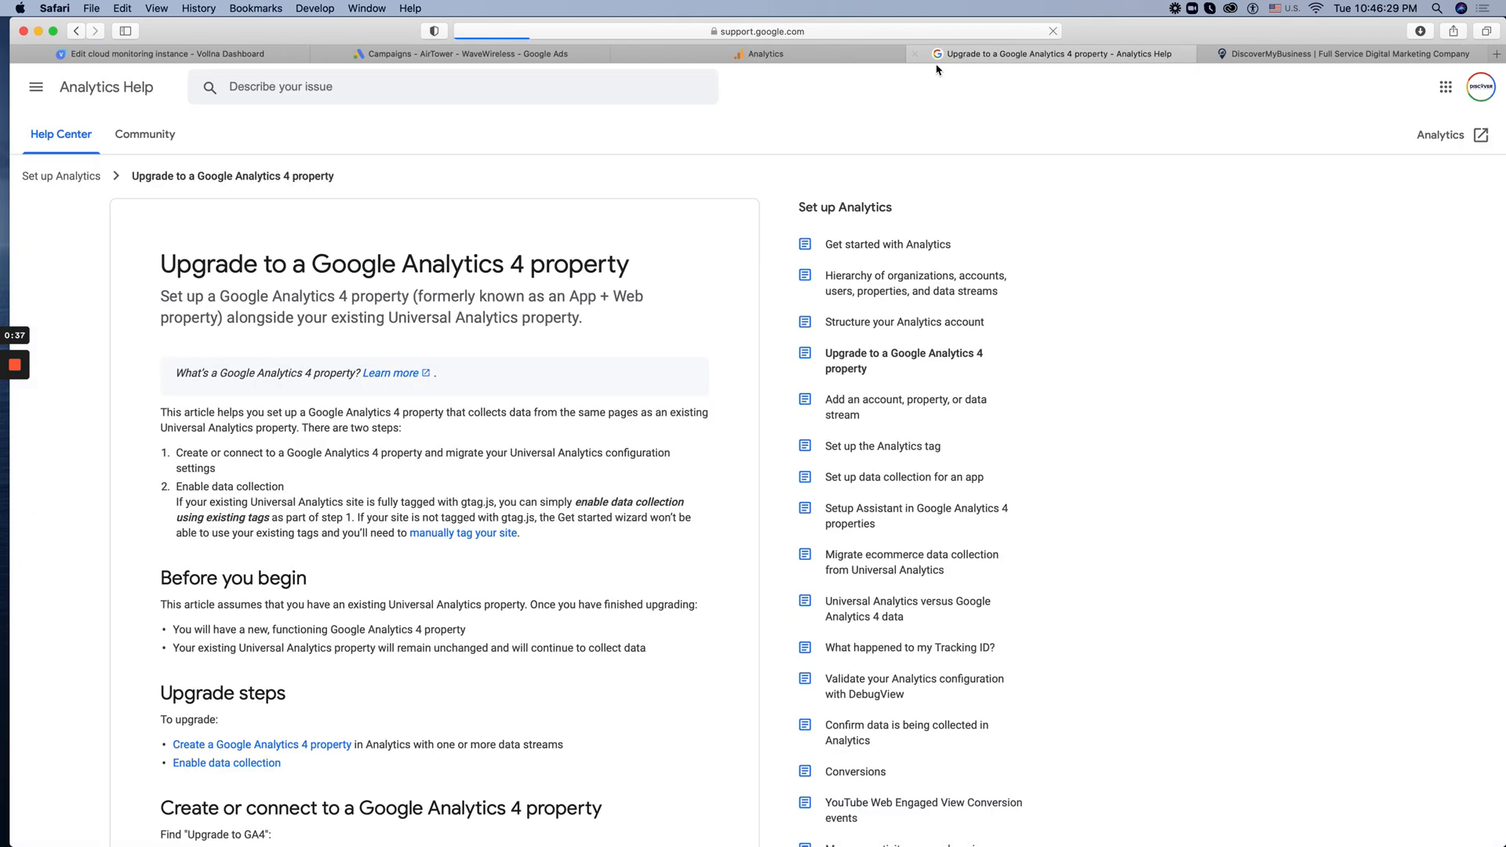
scroll(559, 400, down, 2)
scroll(560, 400, down, 5)
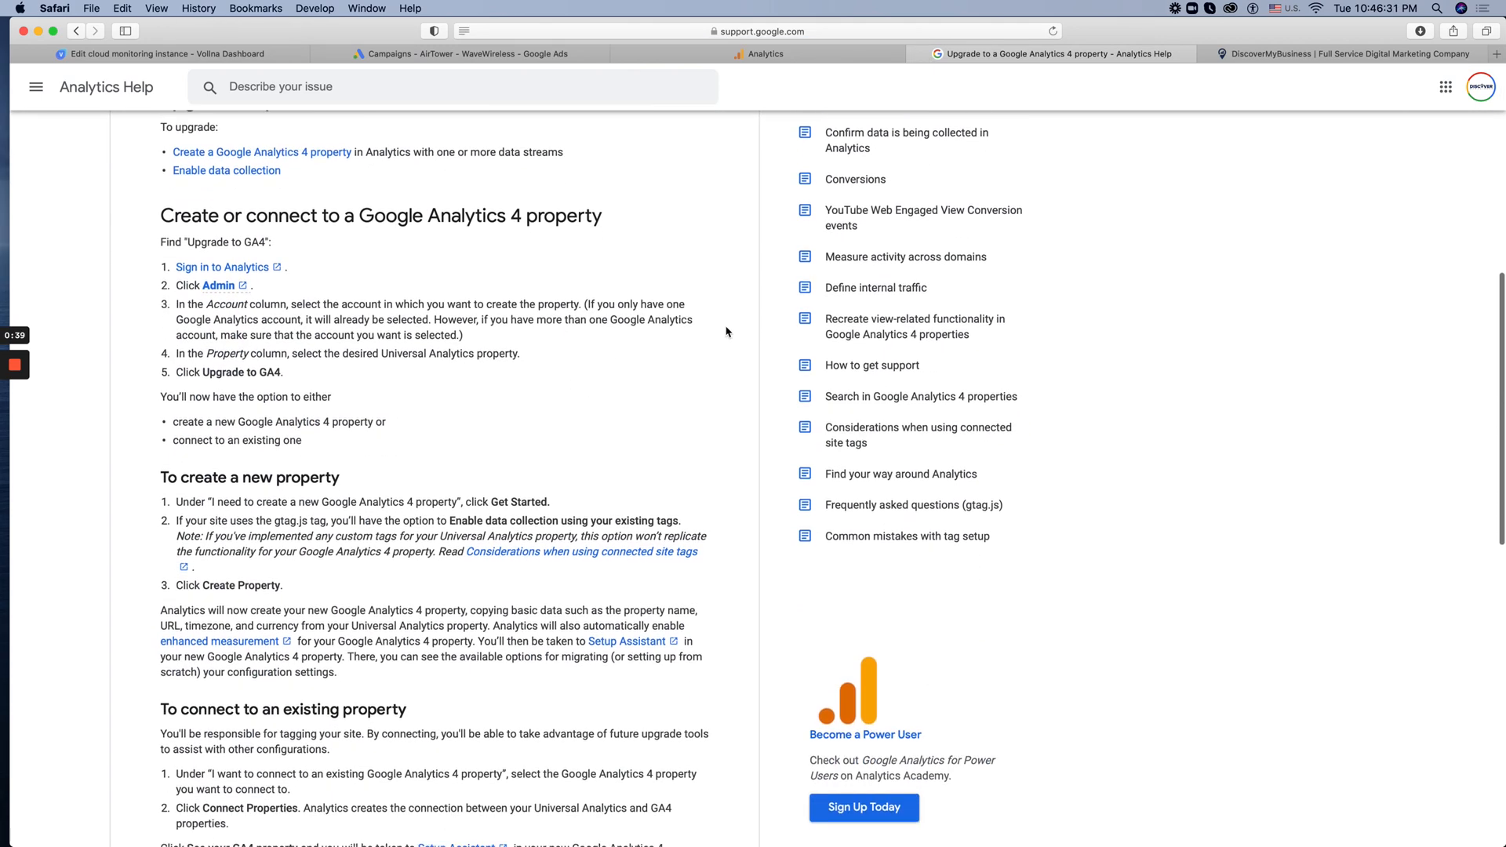
click(914, 61)
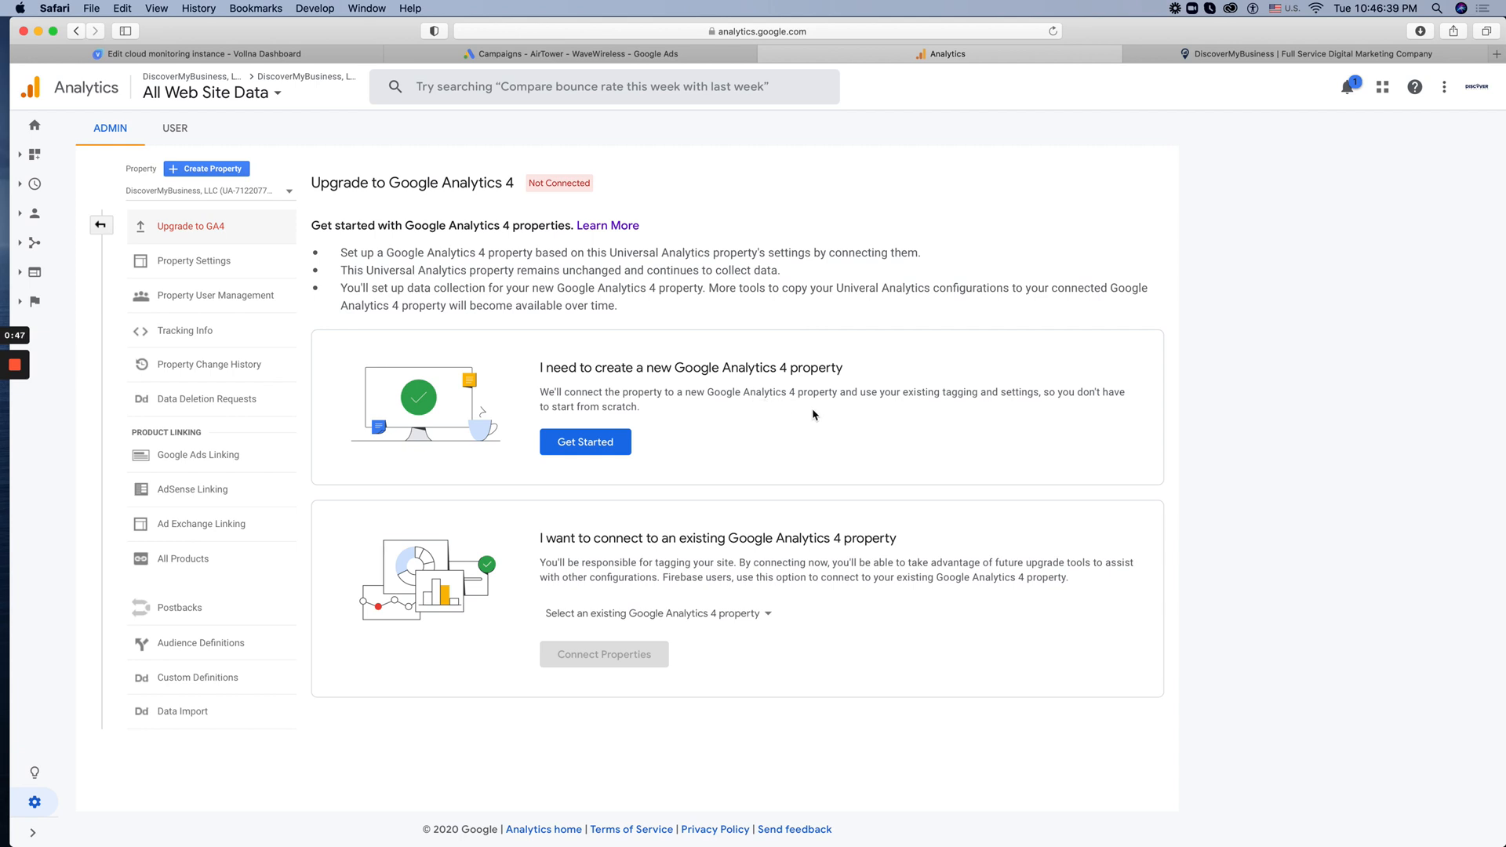
Examine the options to create a new or connect an existing Google Analytics 4 property, plus the connection status
click(663, 393)
drag(547, 368, 822, 358)
click(837, 368)
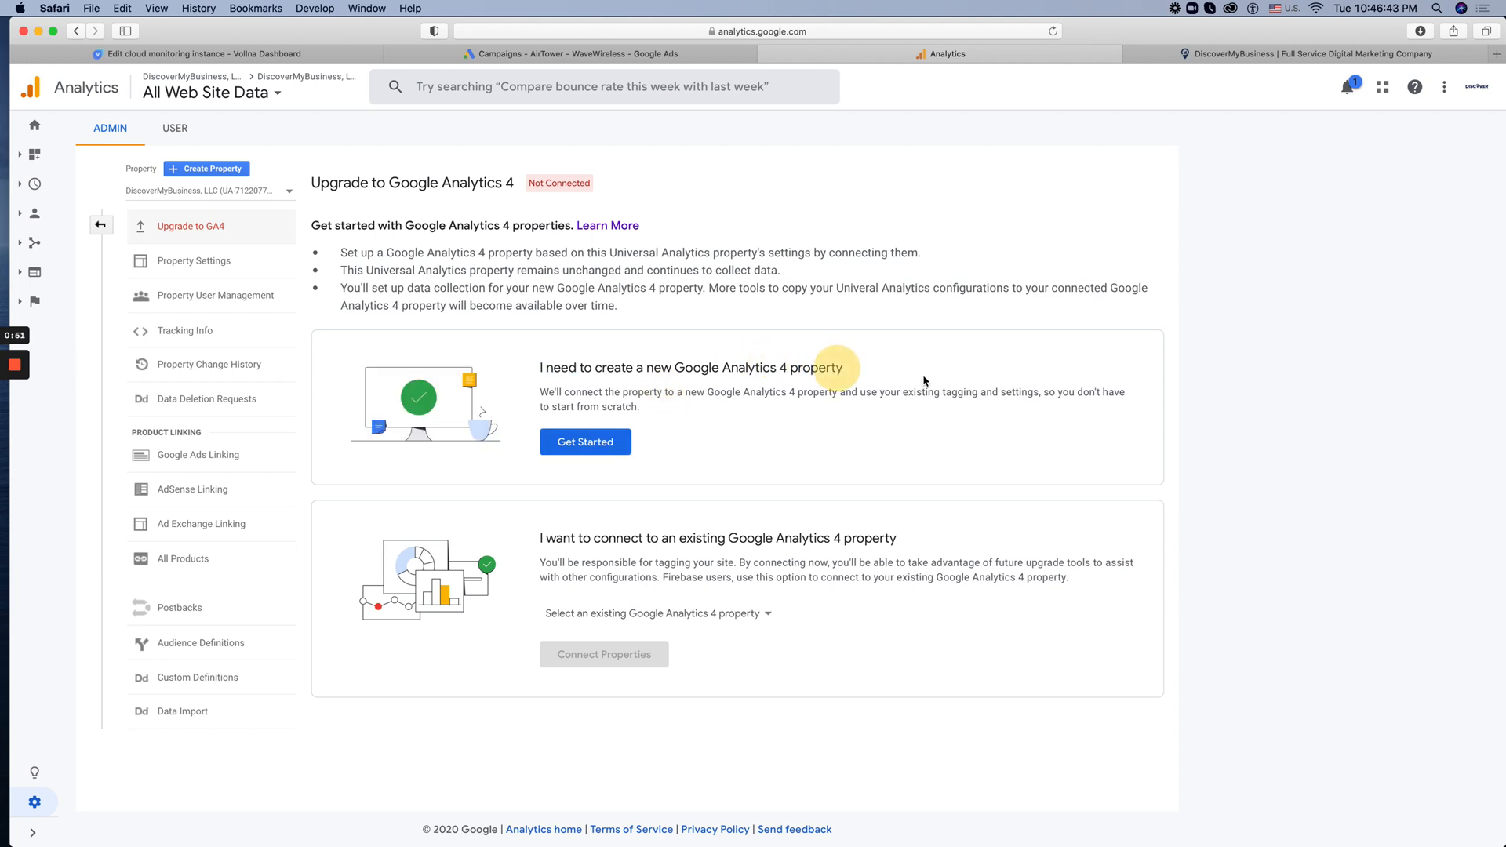
drag(537, 545, 819, 536)
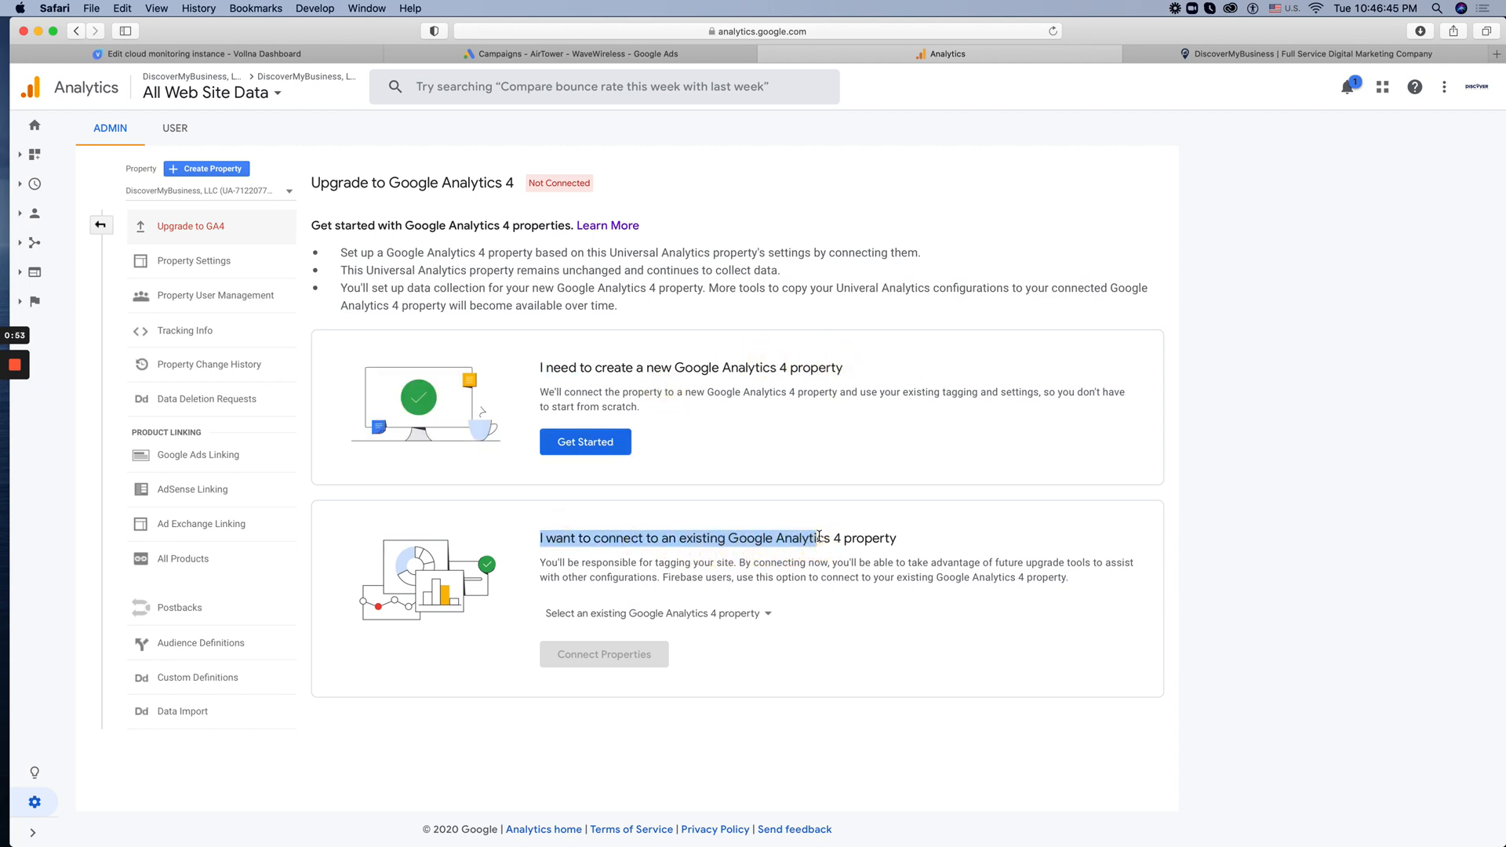
click(930, 634)
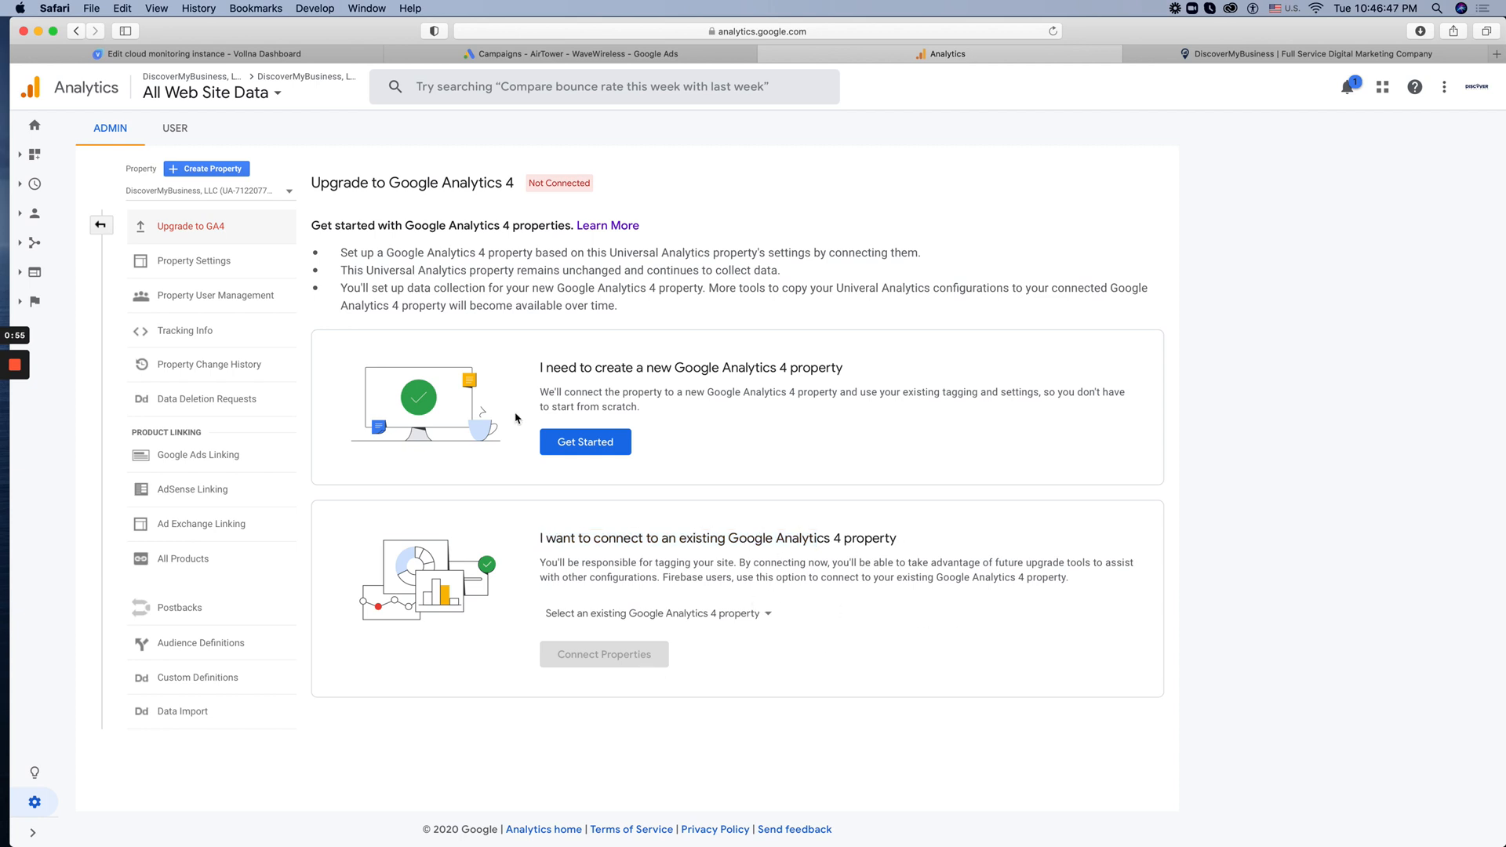
click(710, 613)
click(847, 653)
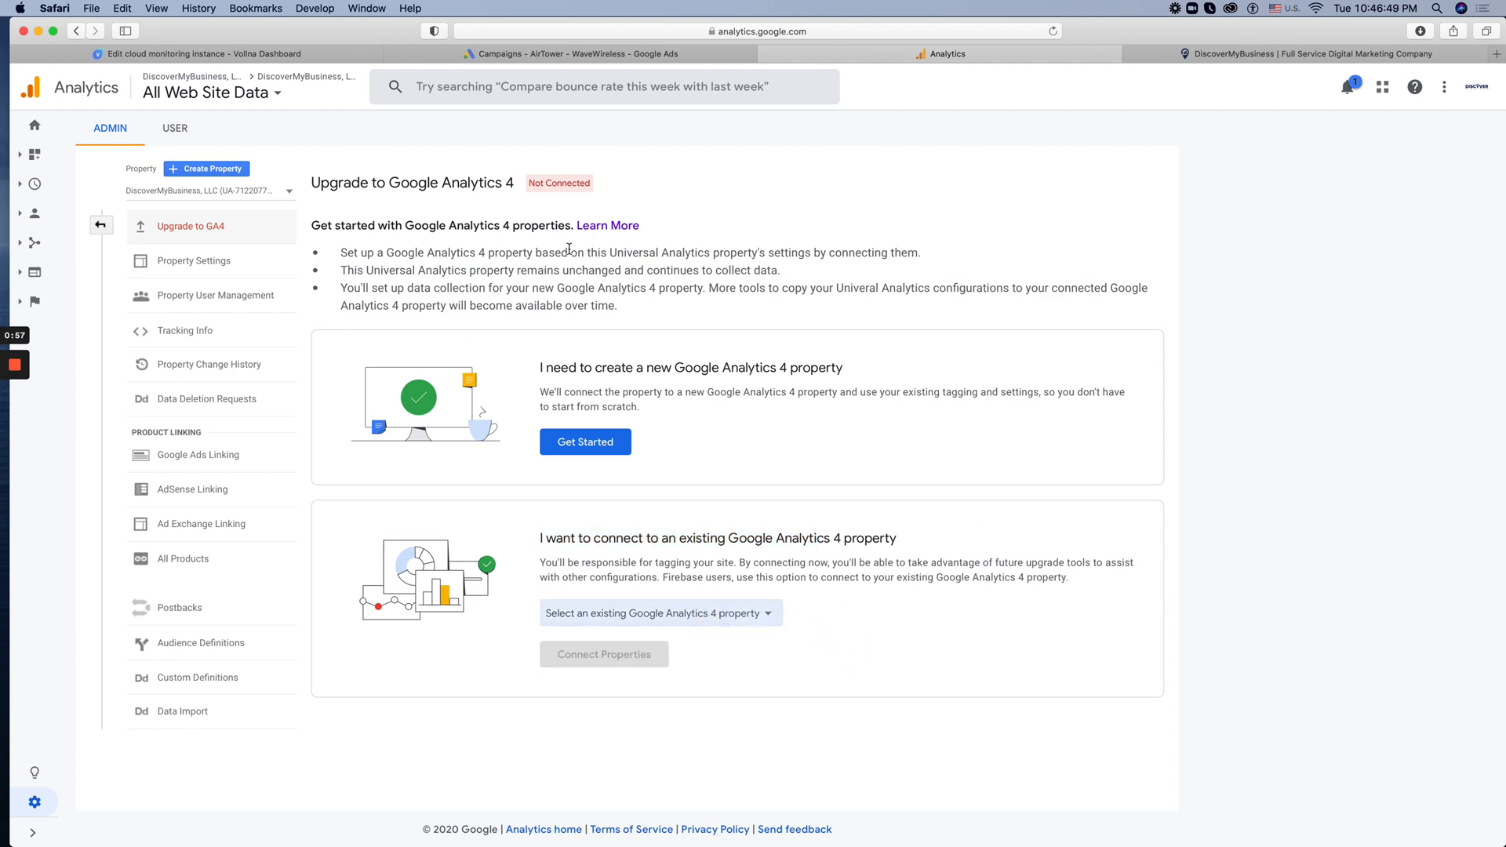
click(783, 291)
drag(590, 187, 537, 185)
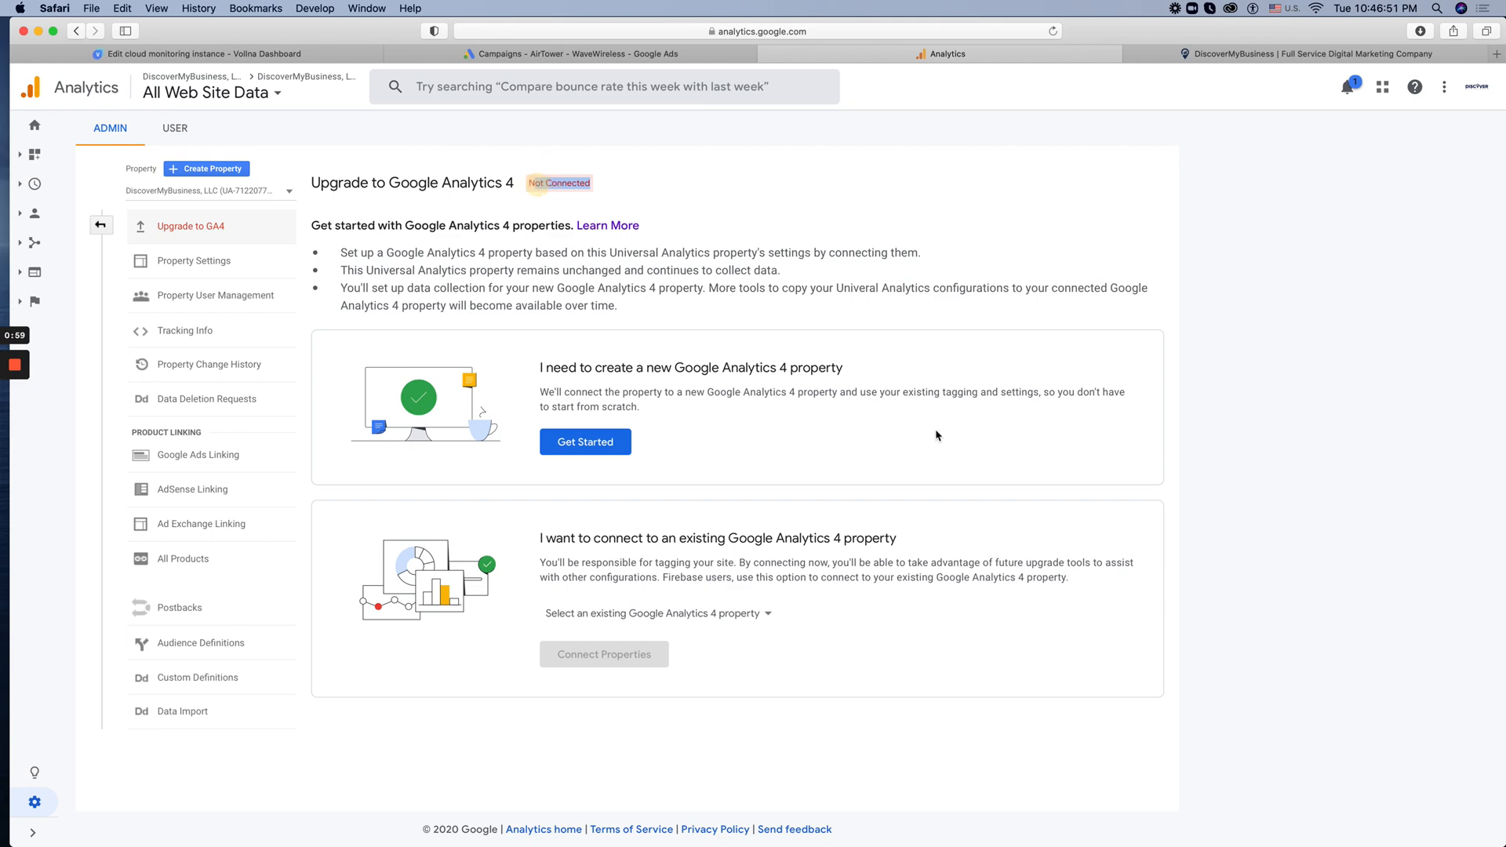
Create a new Google Analytics 4 property with the upgrade wizard and check the account's property list
click(598, 442)
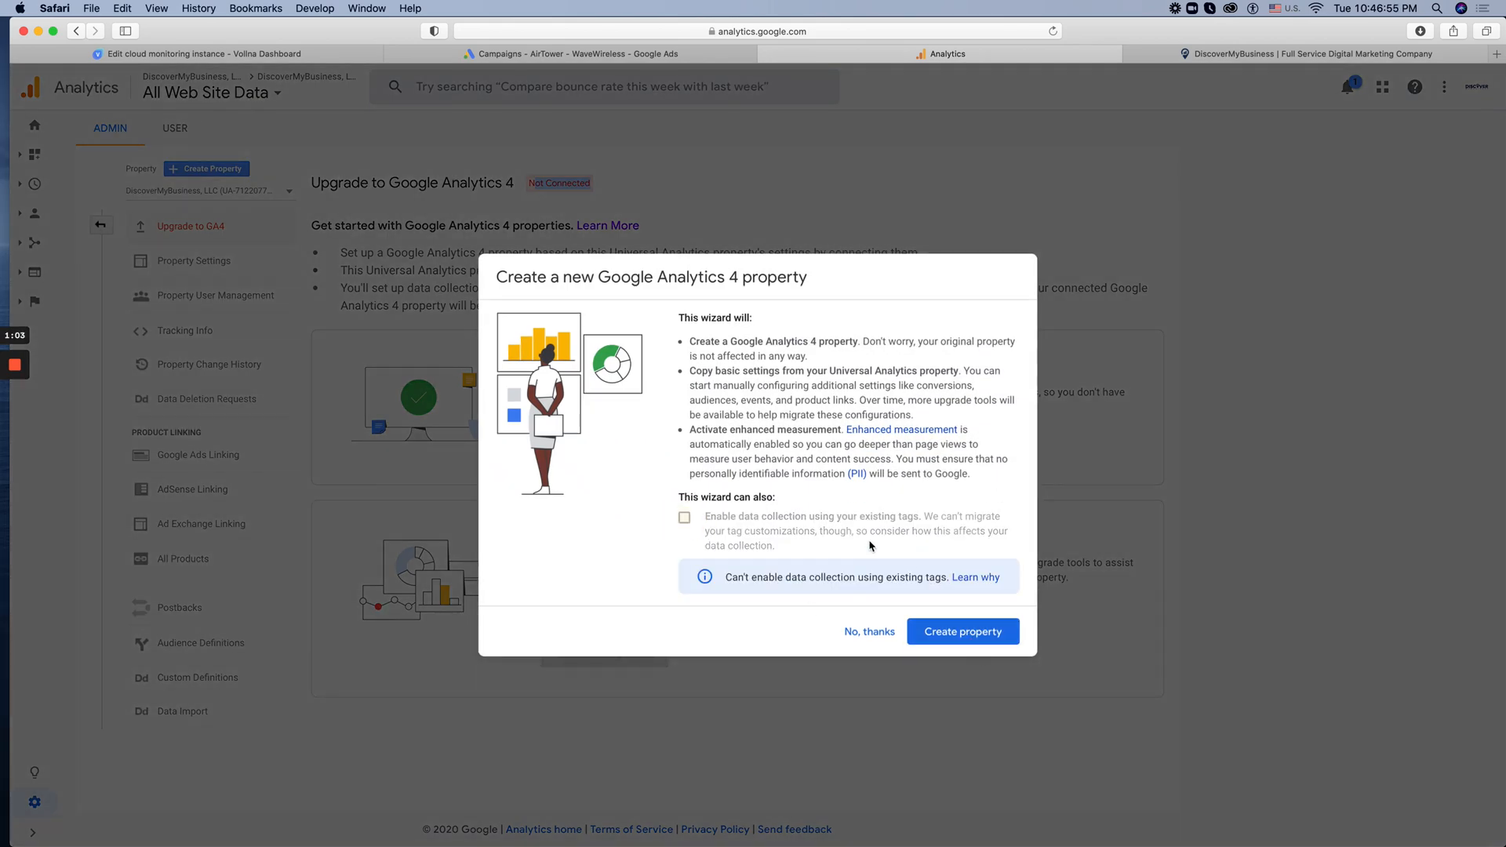
click(985, 629)
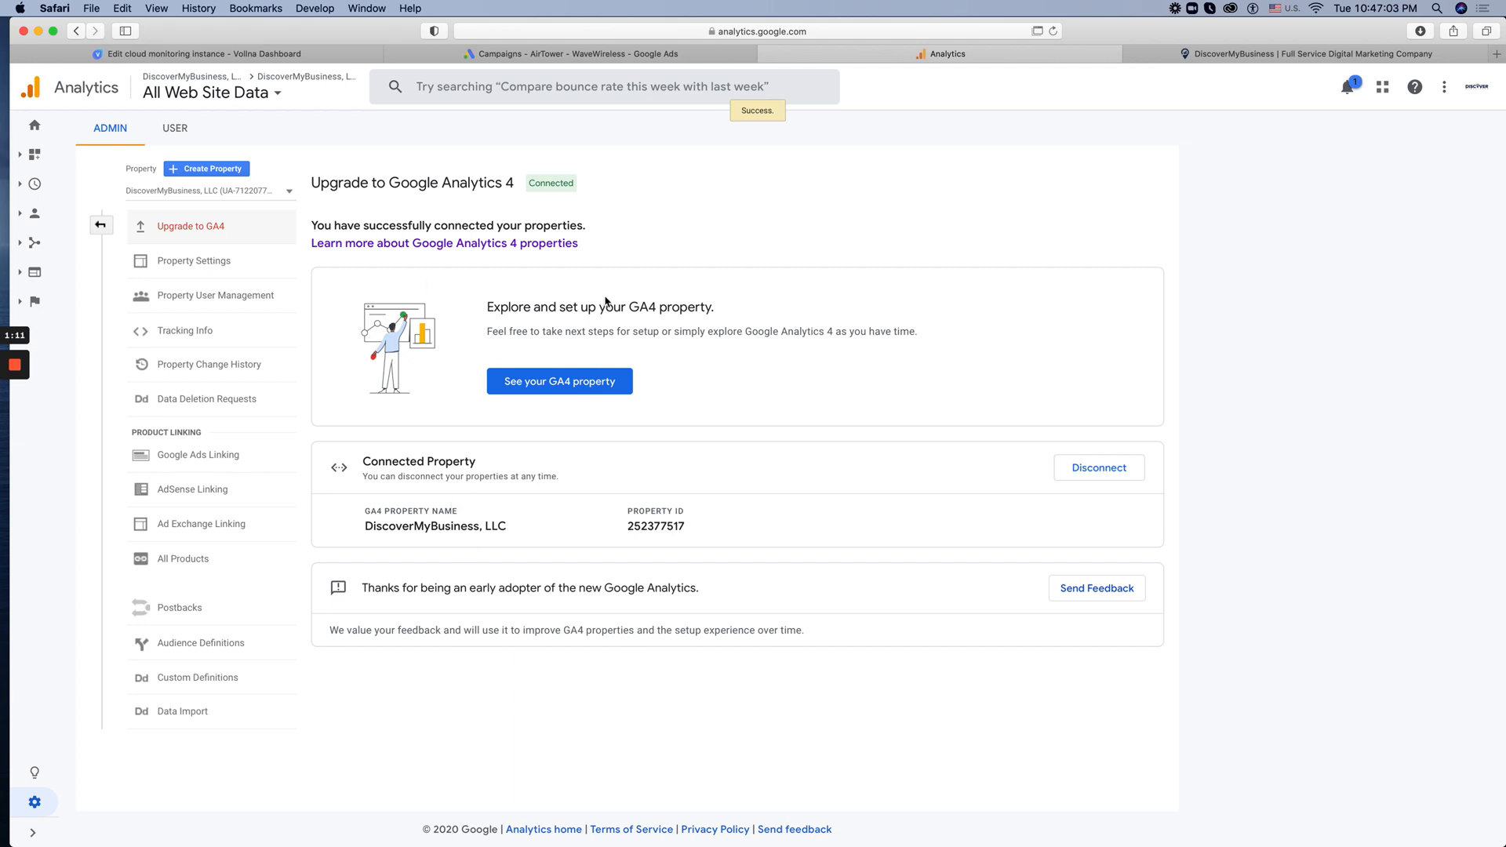
click(282, 192)
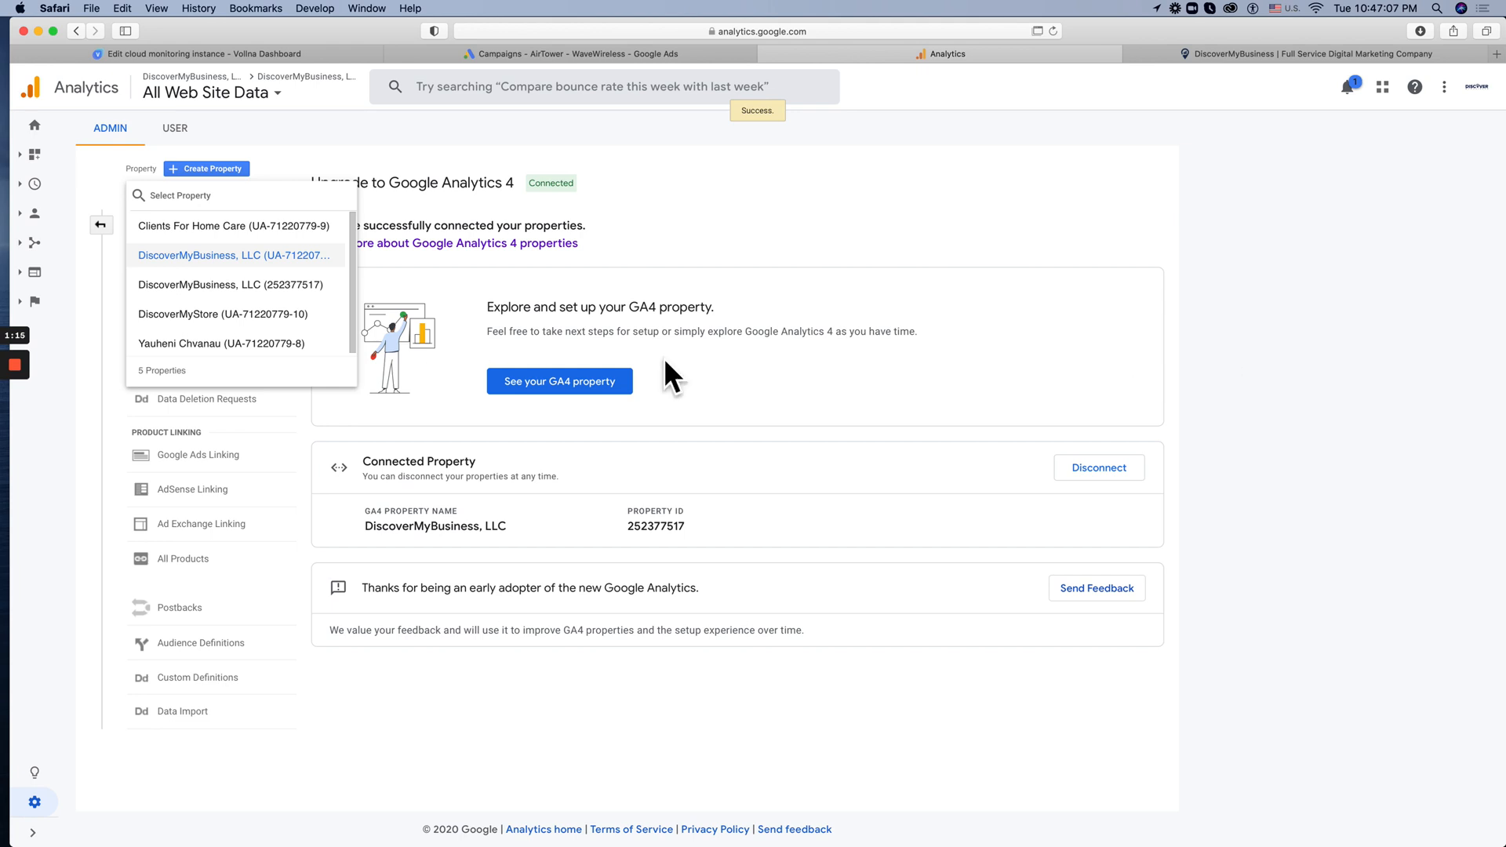
click(1113, 301)
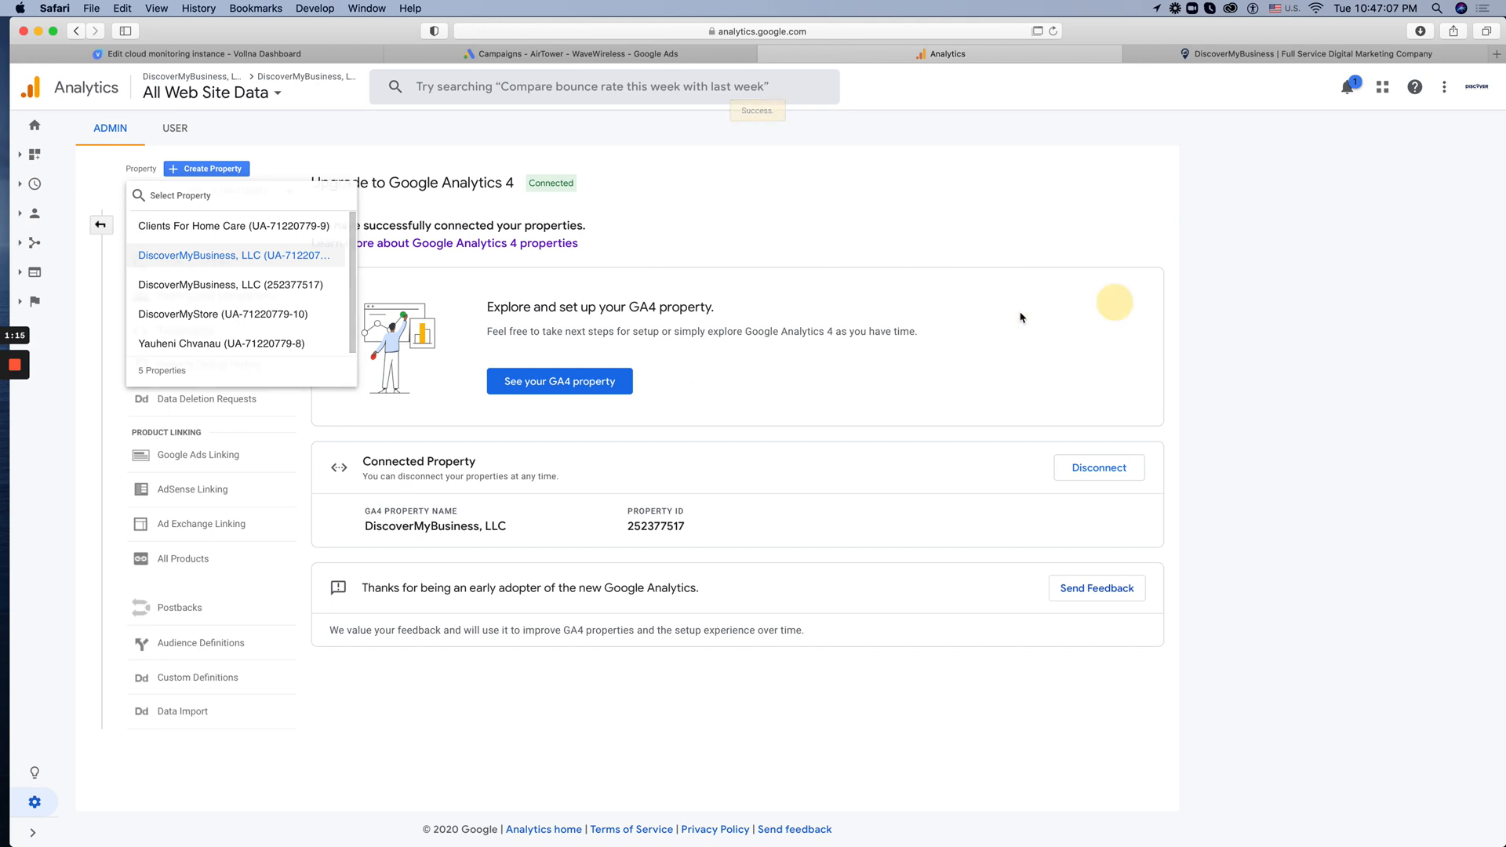
Open the connected GA4 property and review the sections of its Setup Assistant
click(561, 390)
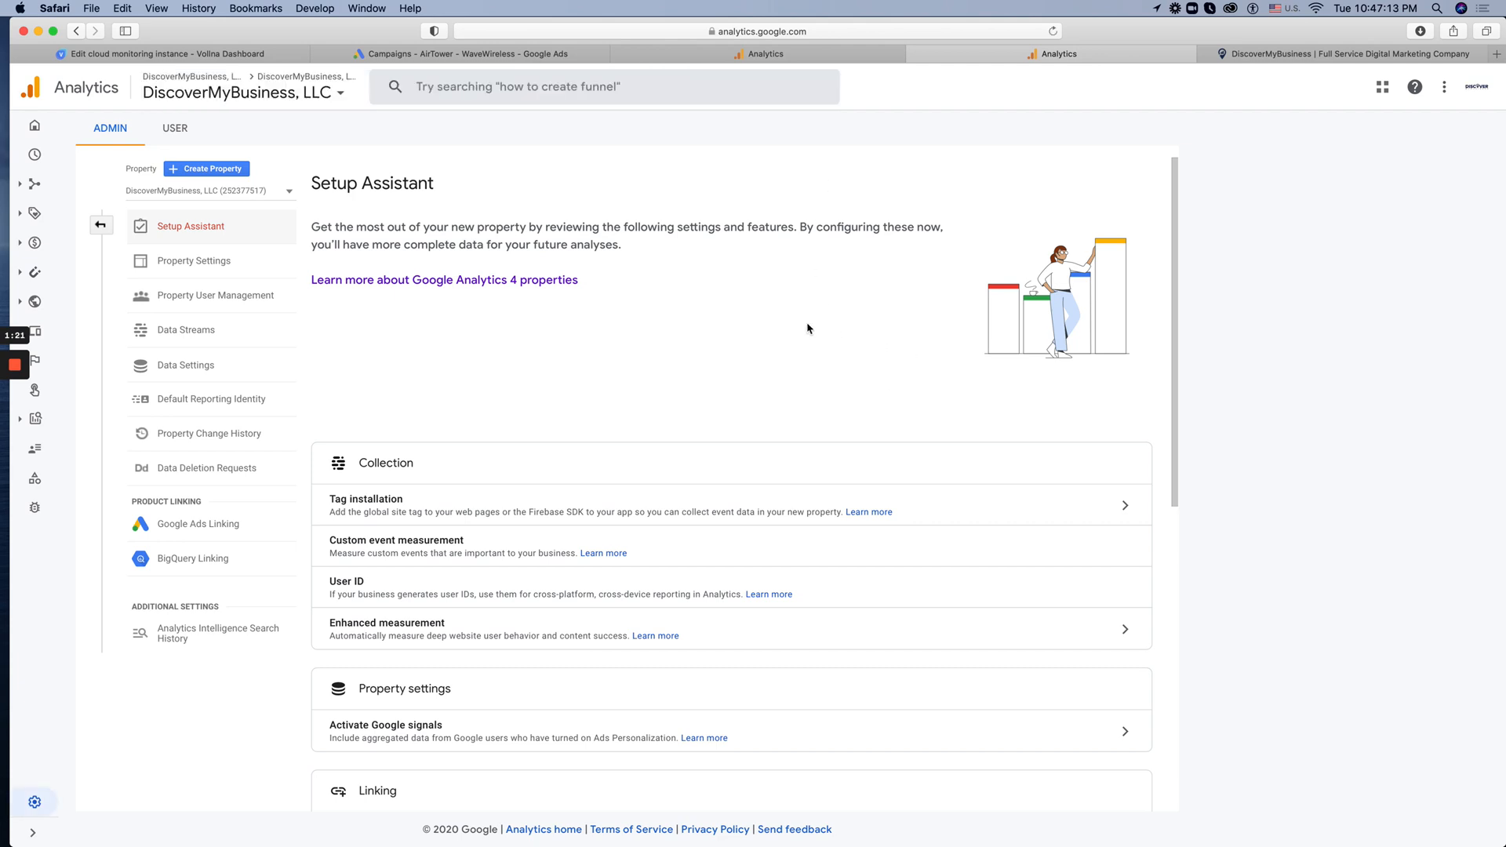
scroll(774, 327, down, 3)
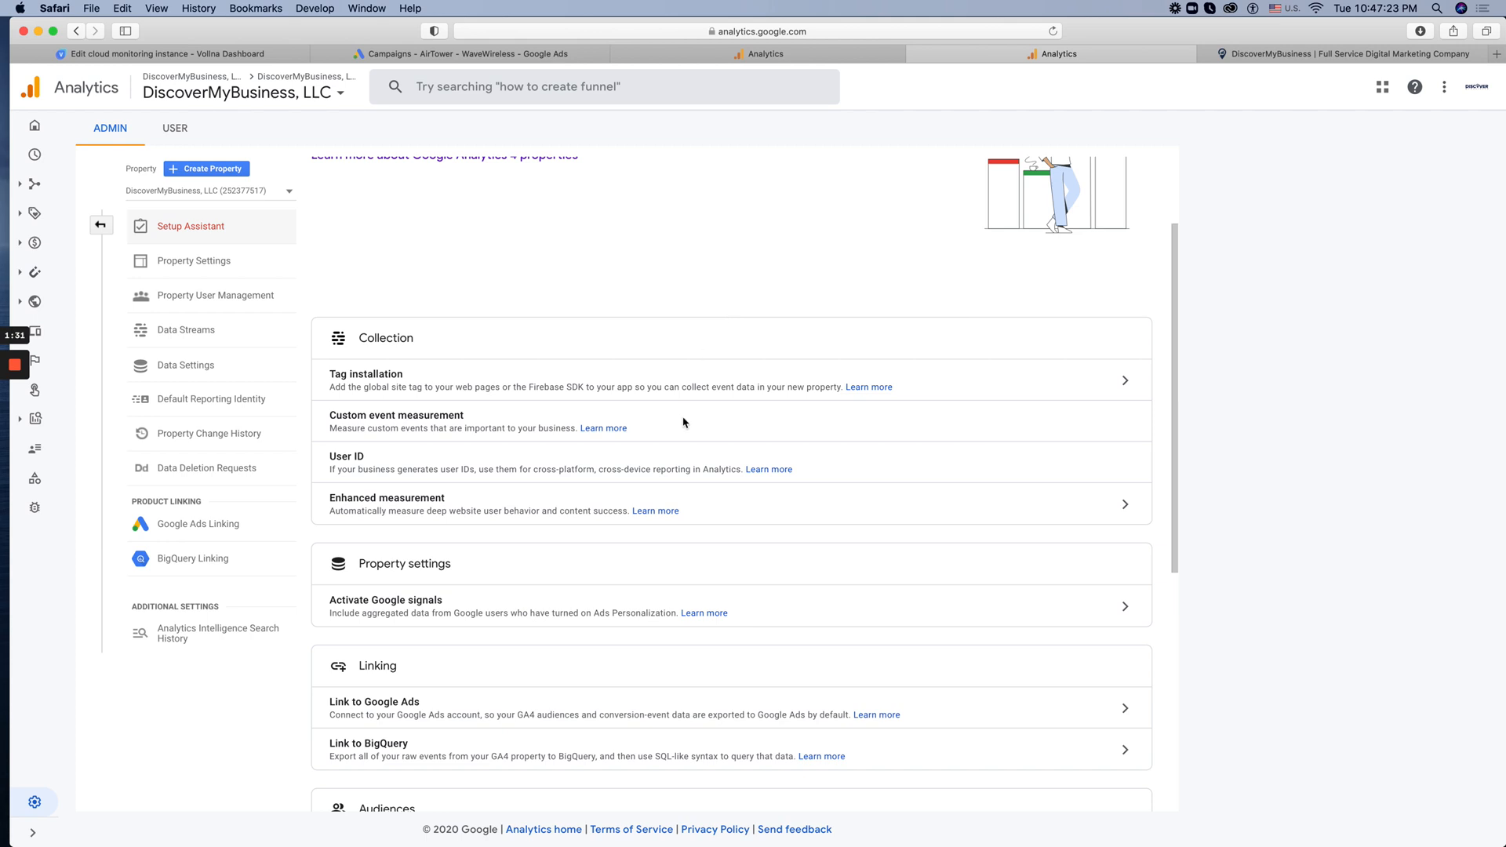
scroll(698, 435, down, 5)
scroll(721, 451, up, 5)
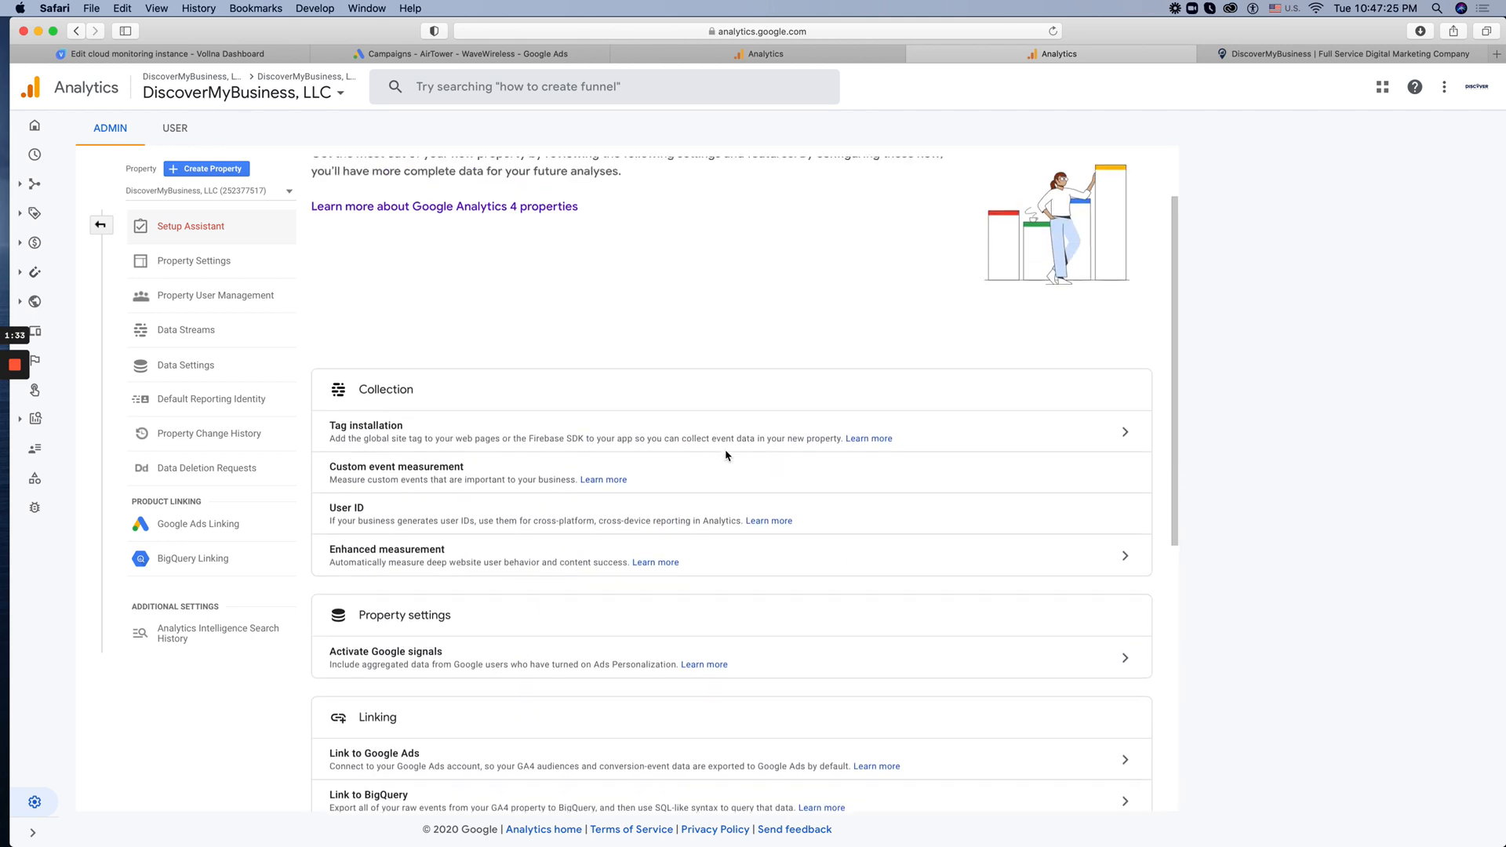
scroll(725, 454, up, 2)
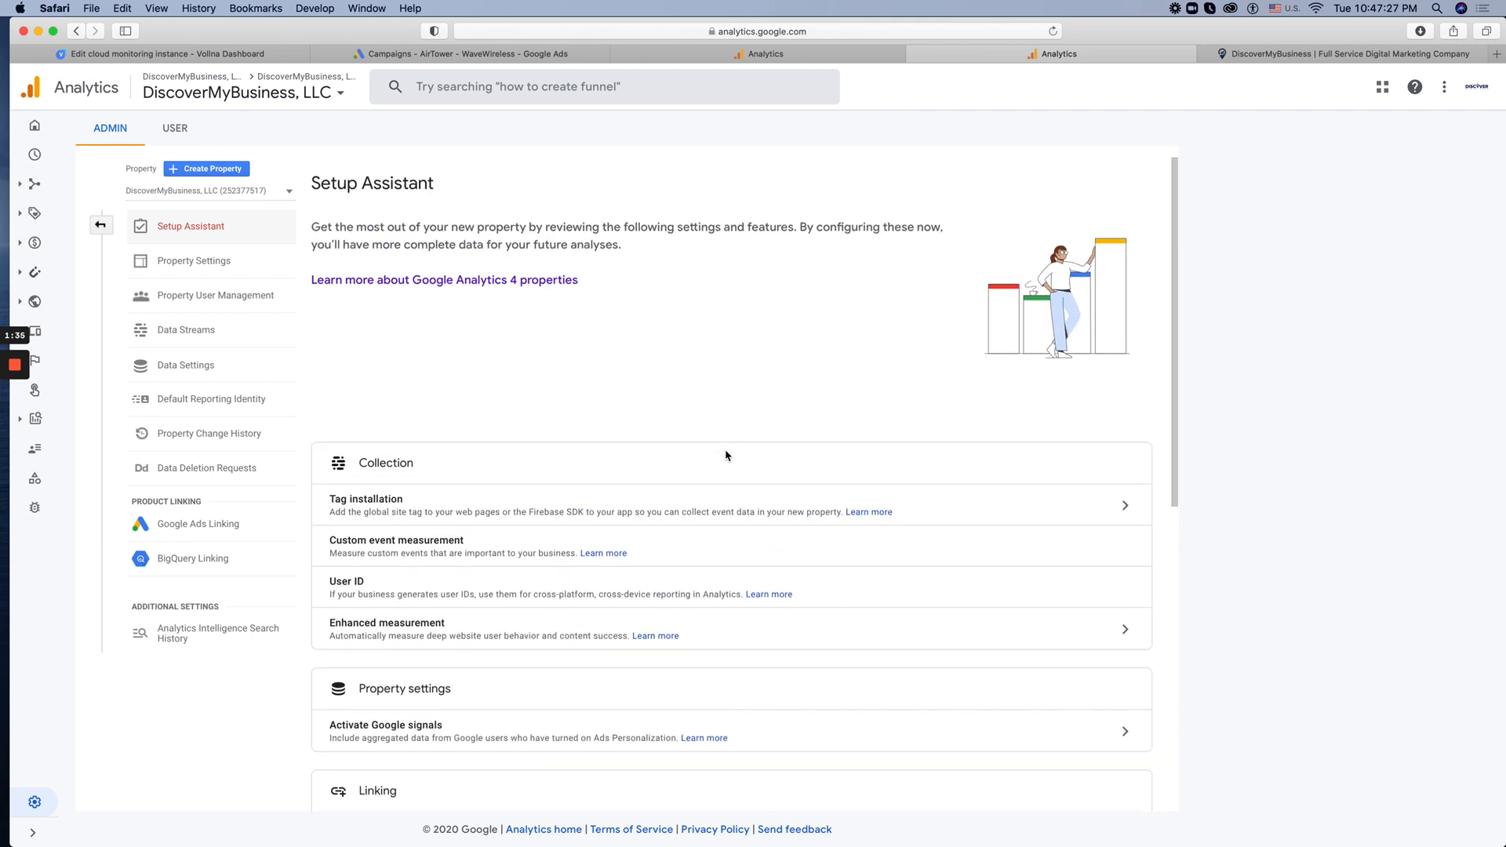
Open the web stream through Tag installation and examine its Connected Site Tags, Tagging Settings and Measurement Protocol API secrets
click(1123, 510)
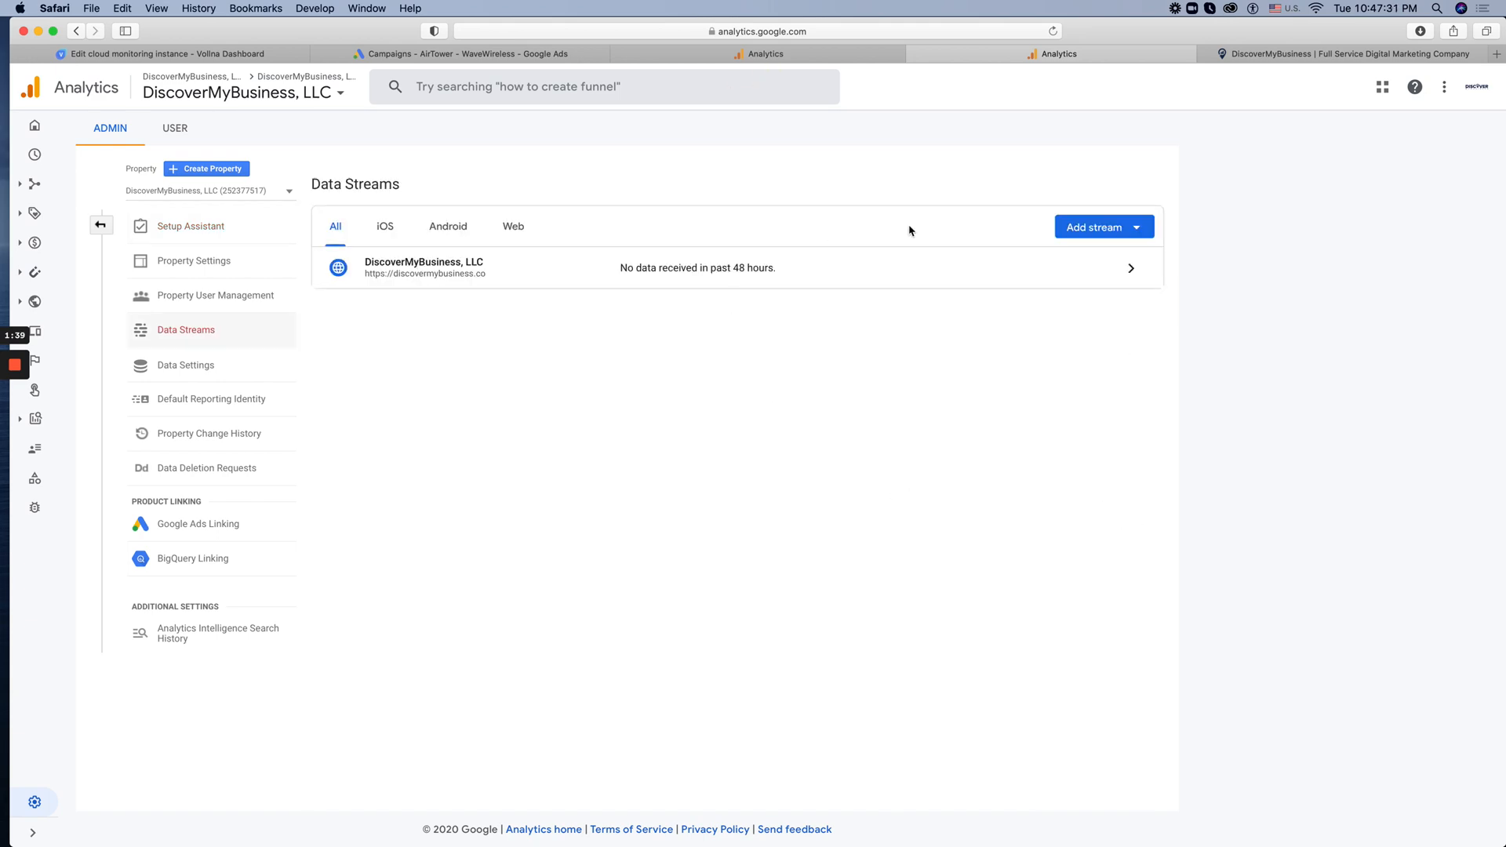
click(1090, 276)
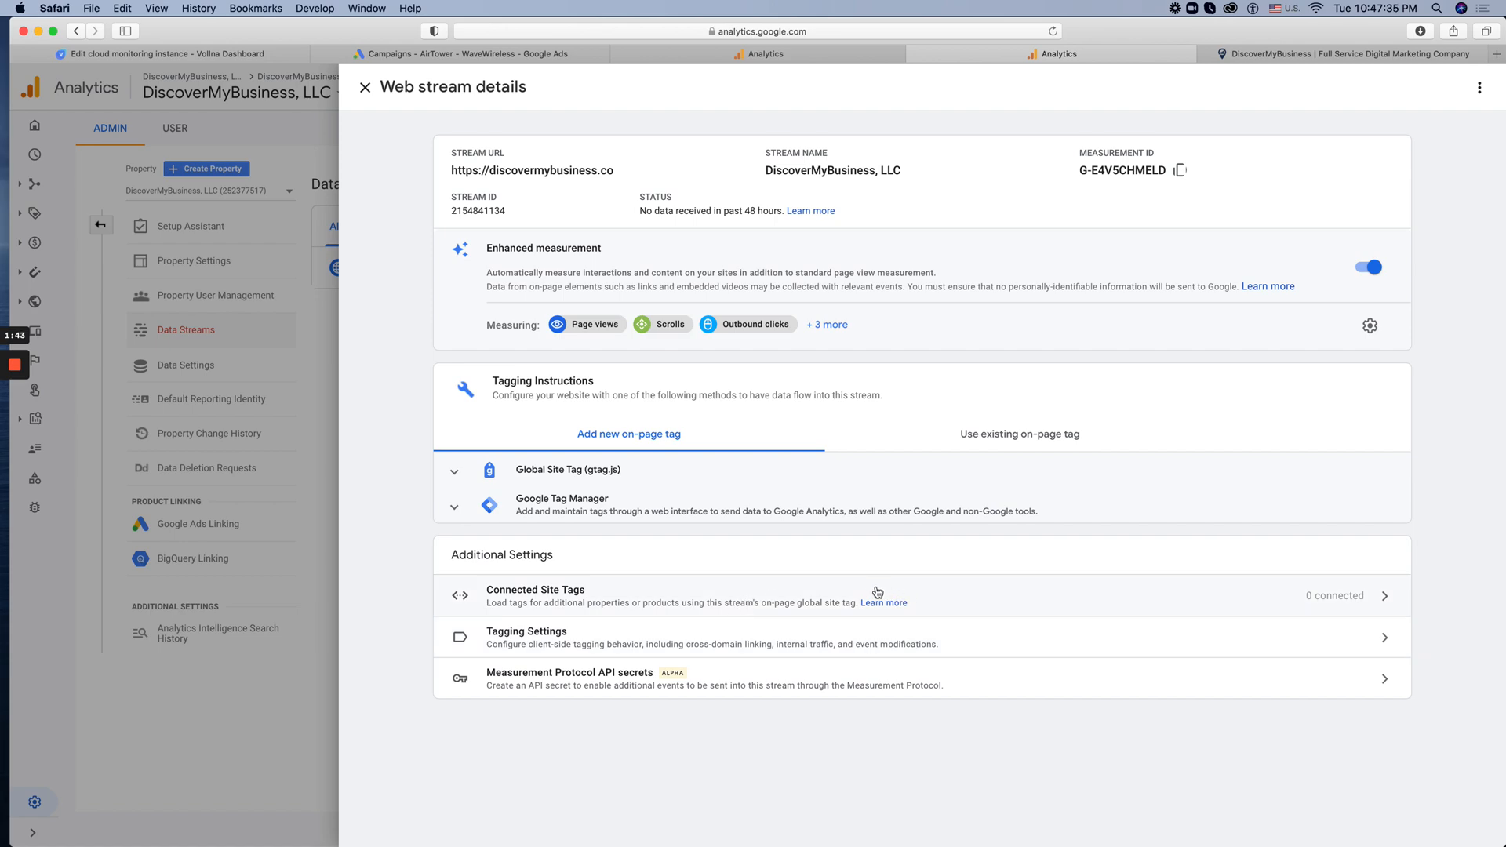
click(985, 592)
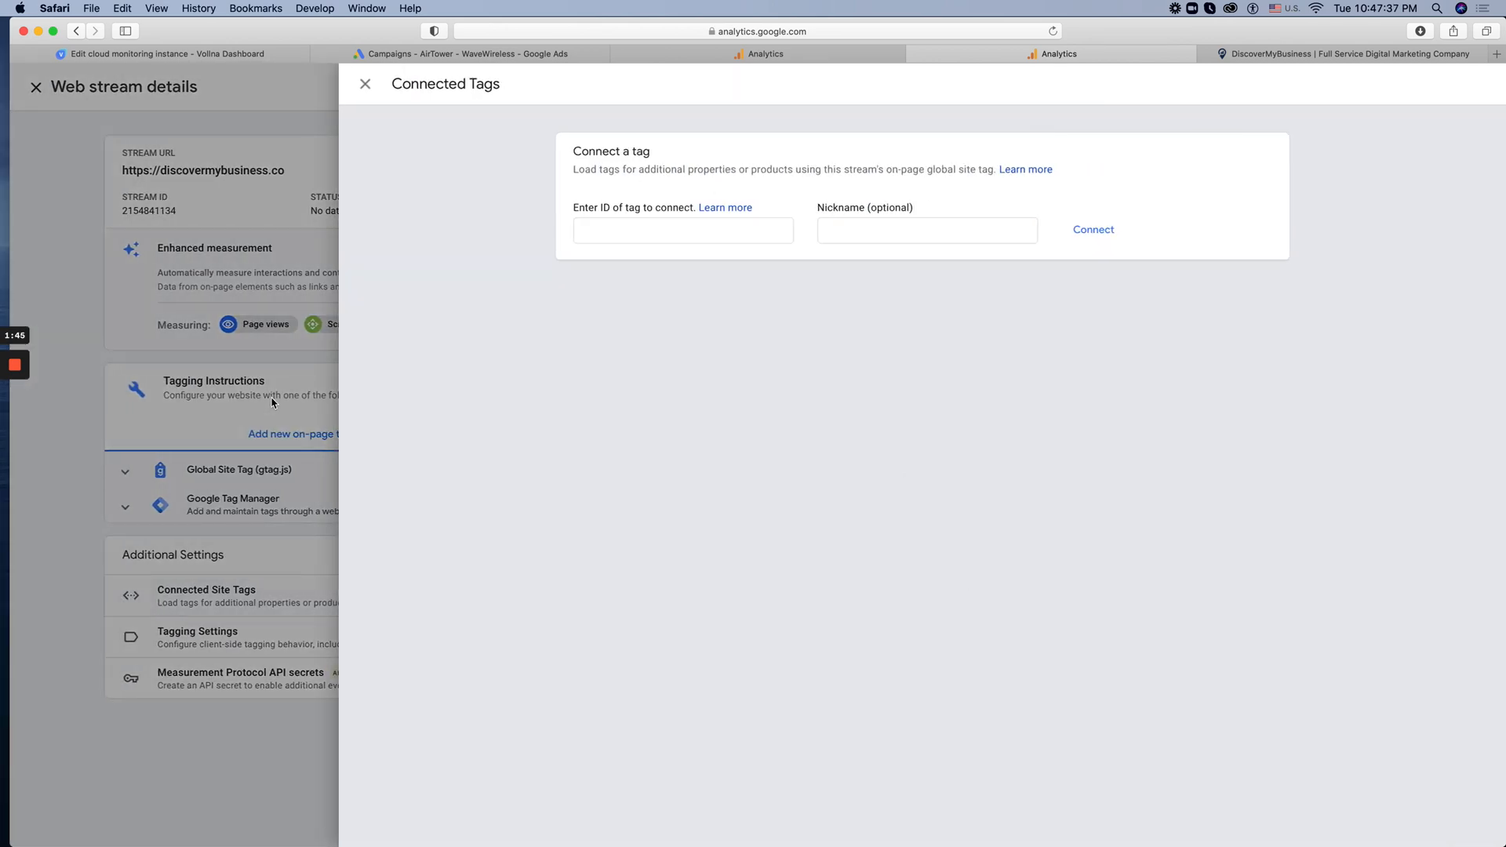
click(273, 403)
click(673, 599)
click(315, 494)
click(894, 635)
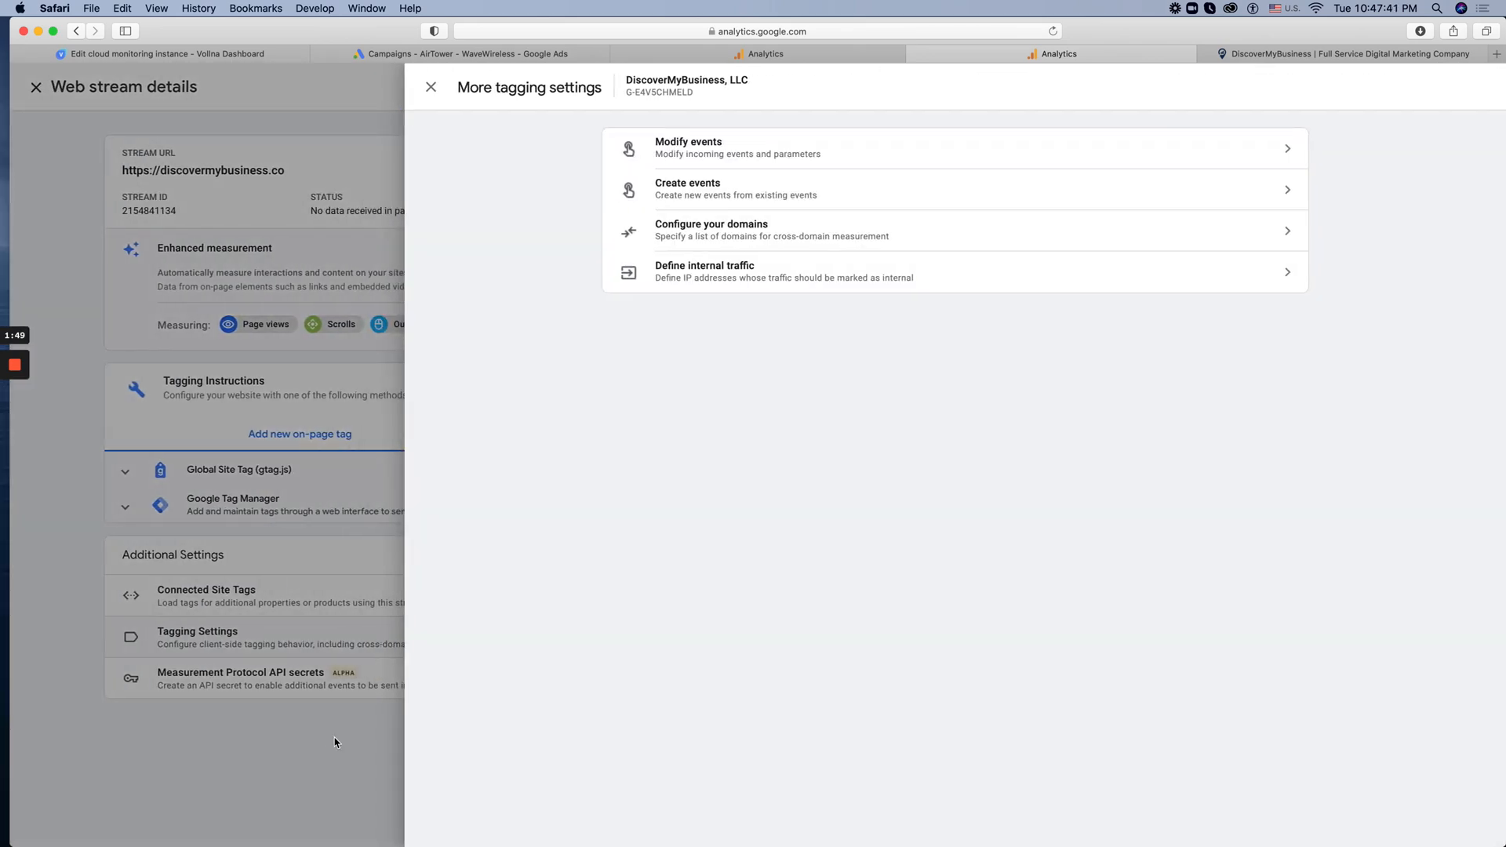
click(200, 563)
click(1073, 689)
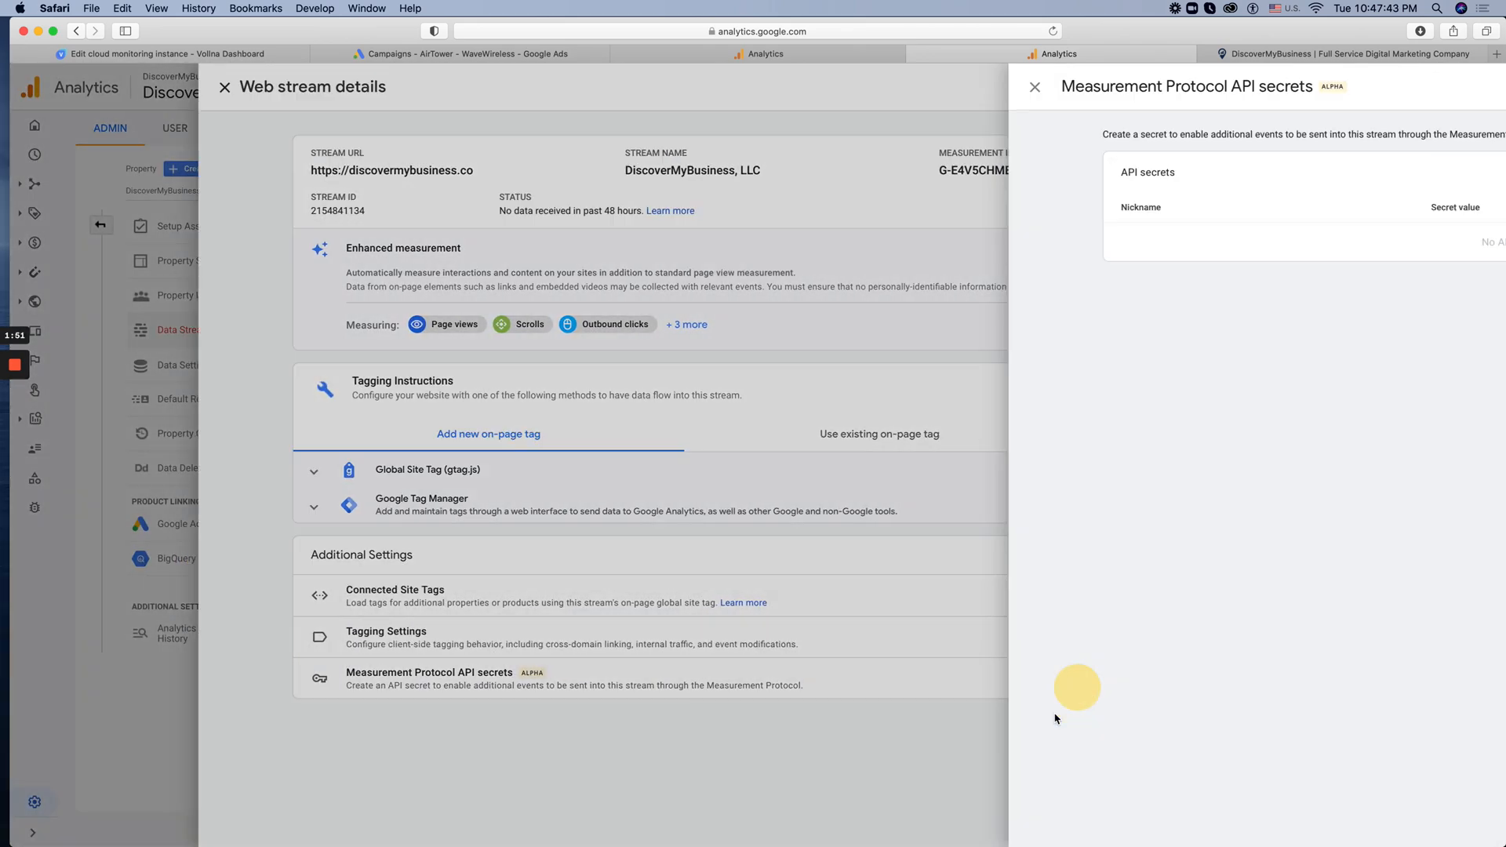
click(303, 493)
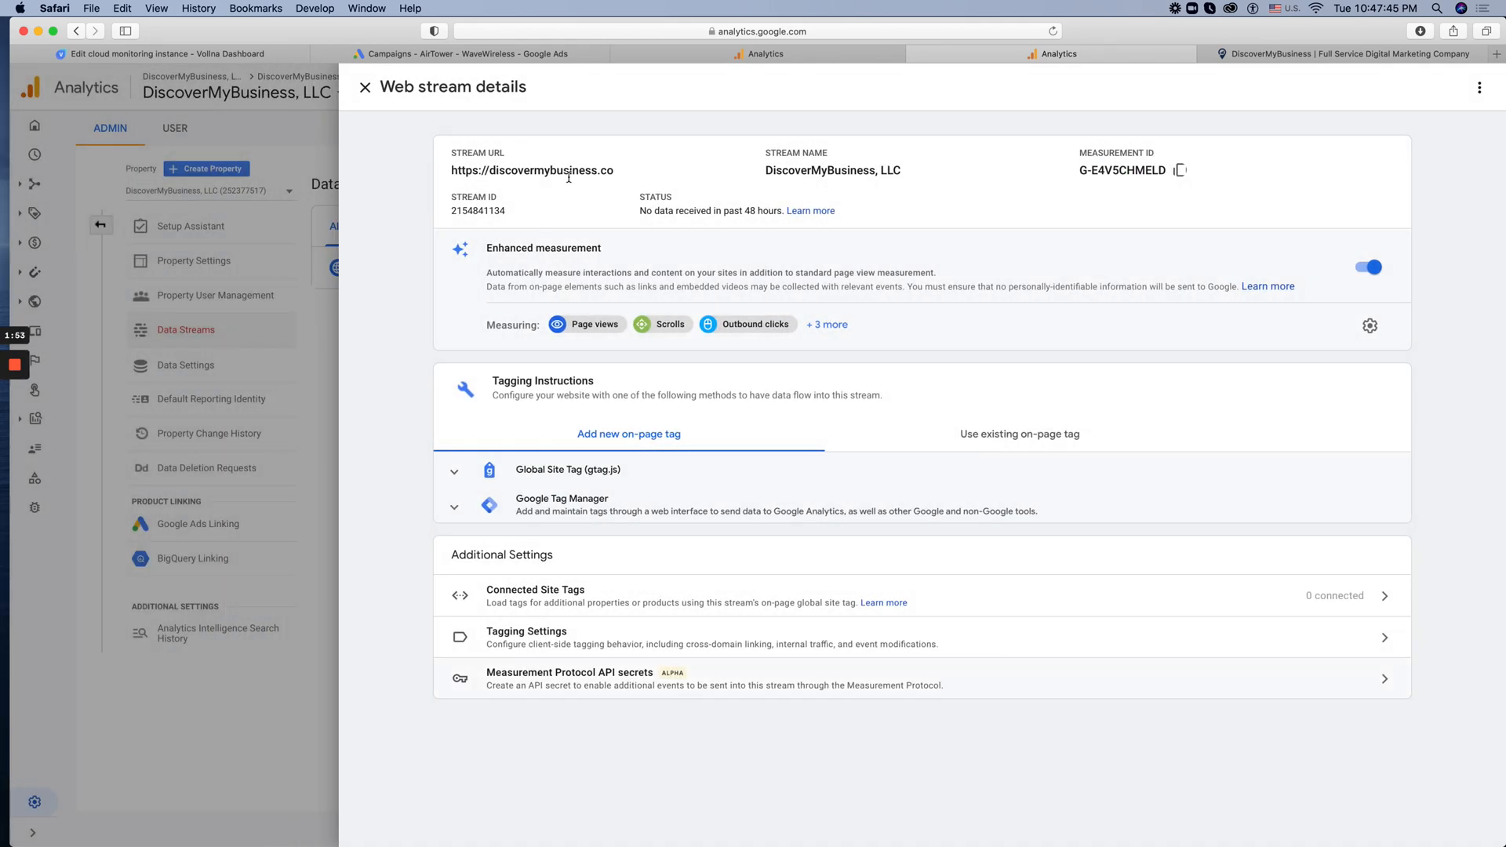
click(294, 388)
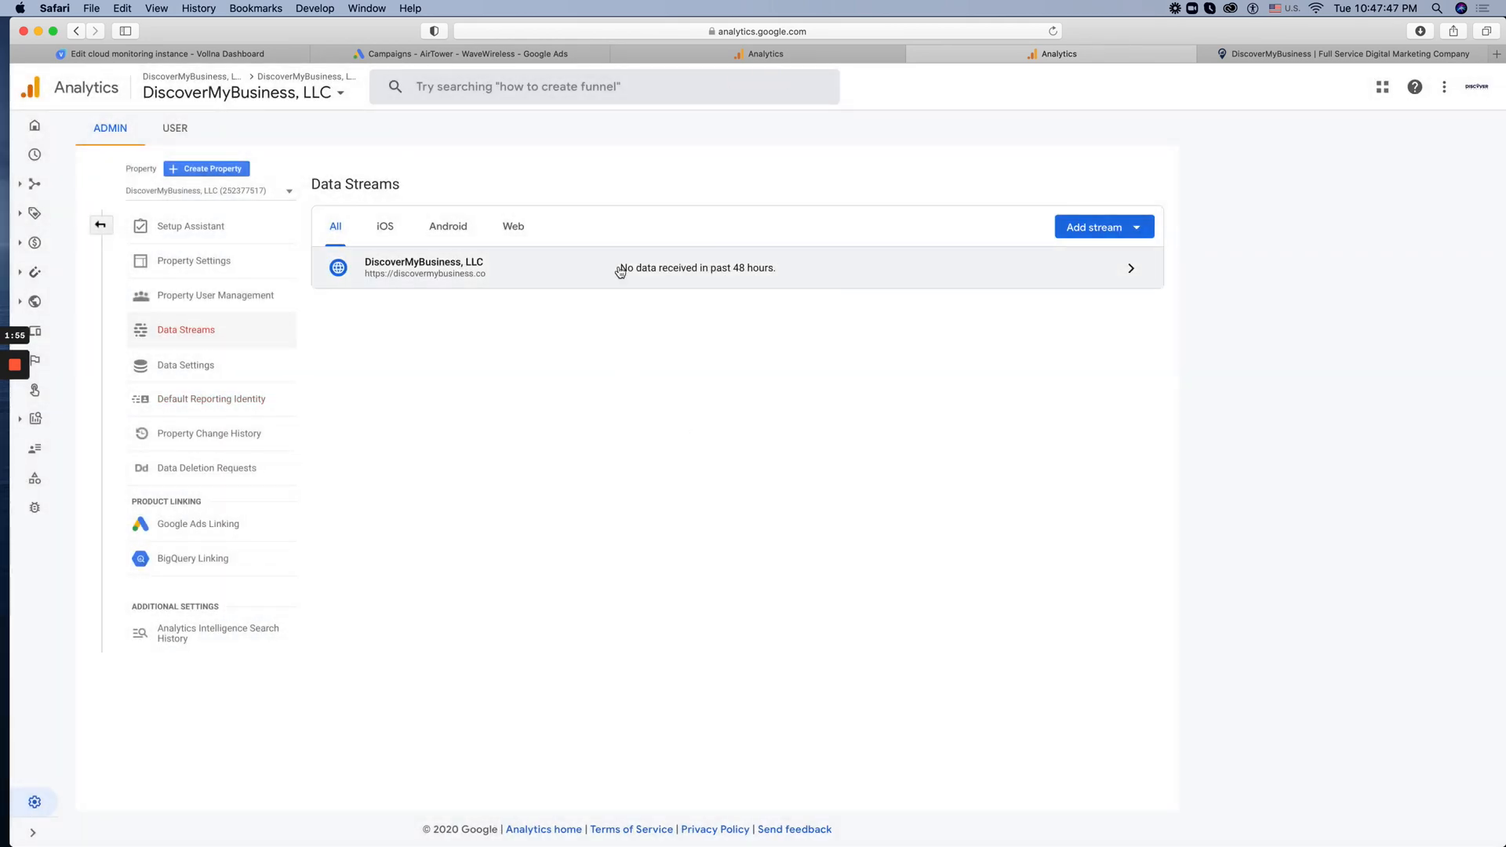
Open the web stream through the Setup Assistant's Enhanced measurement entry, check its details and connected tags, and return to Data Streams
click(188, 227)
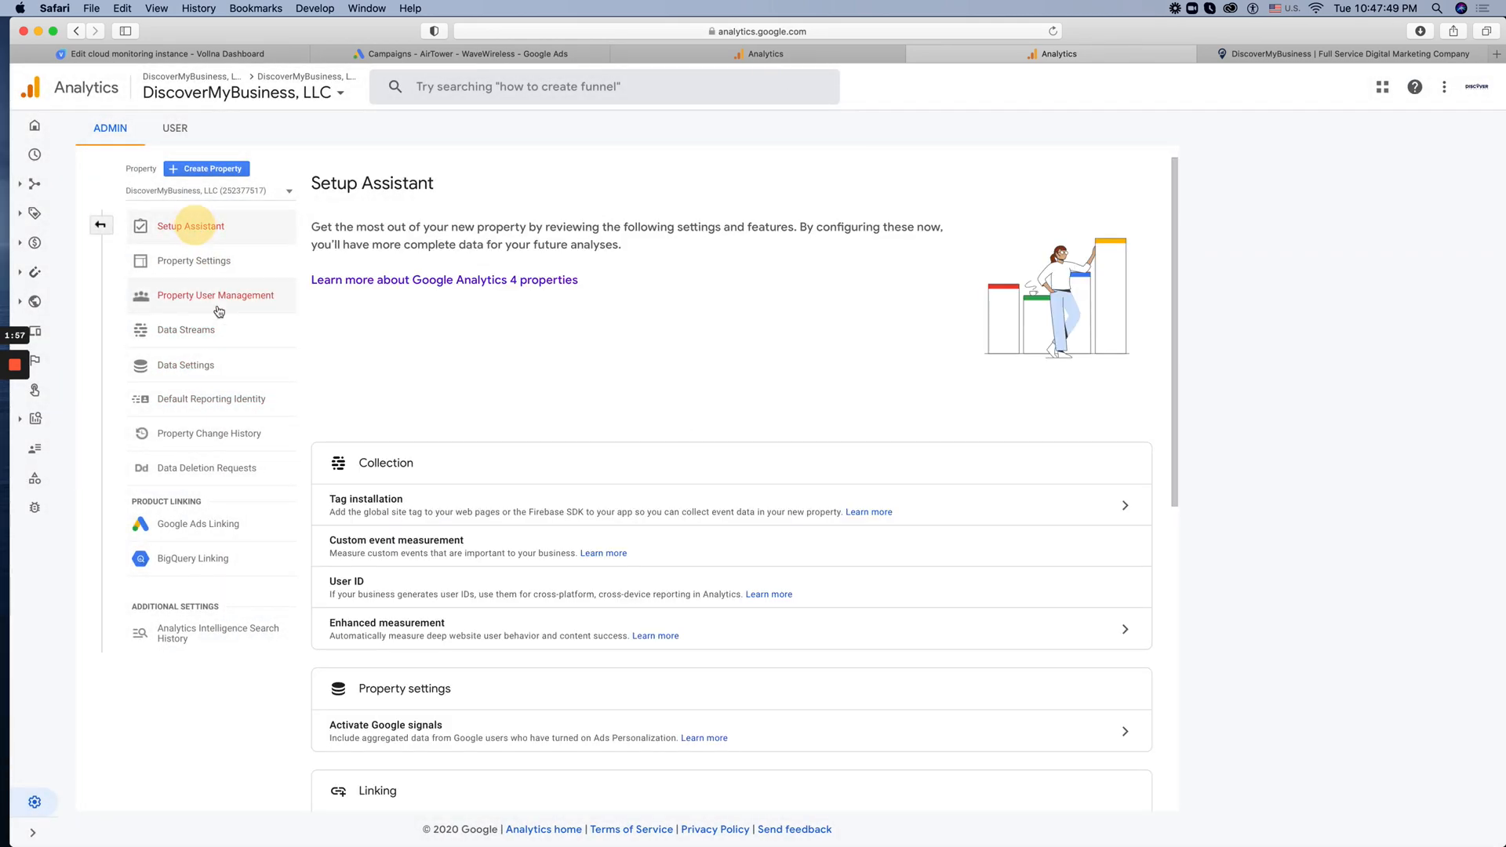
scroll(561, 481, down, 2)
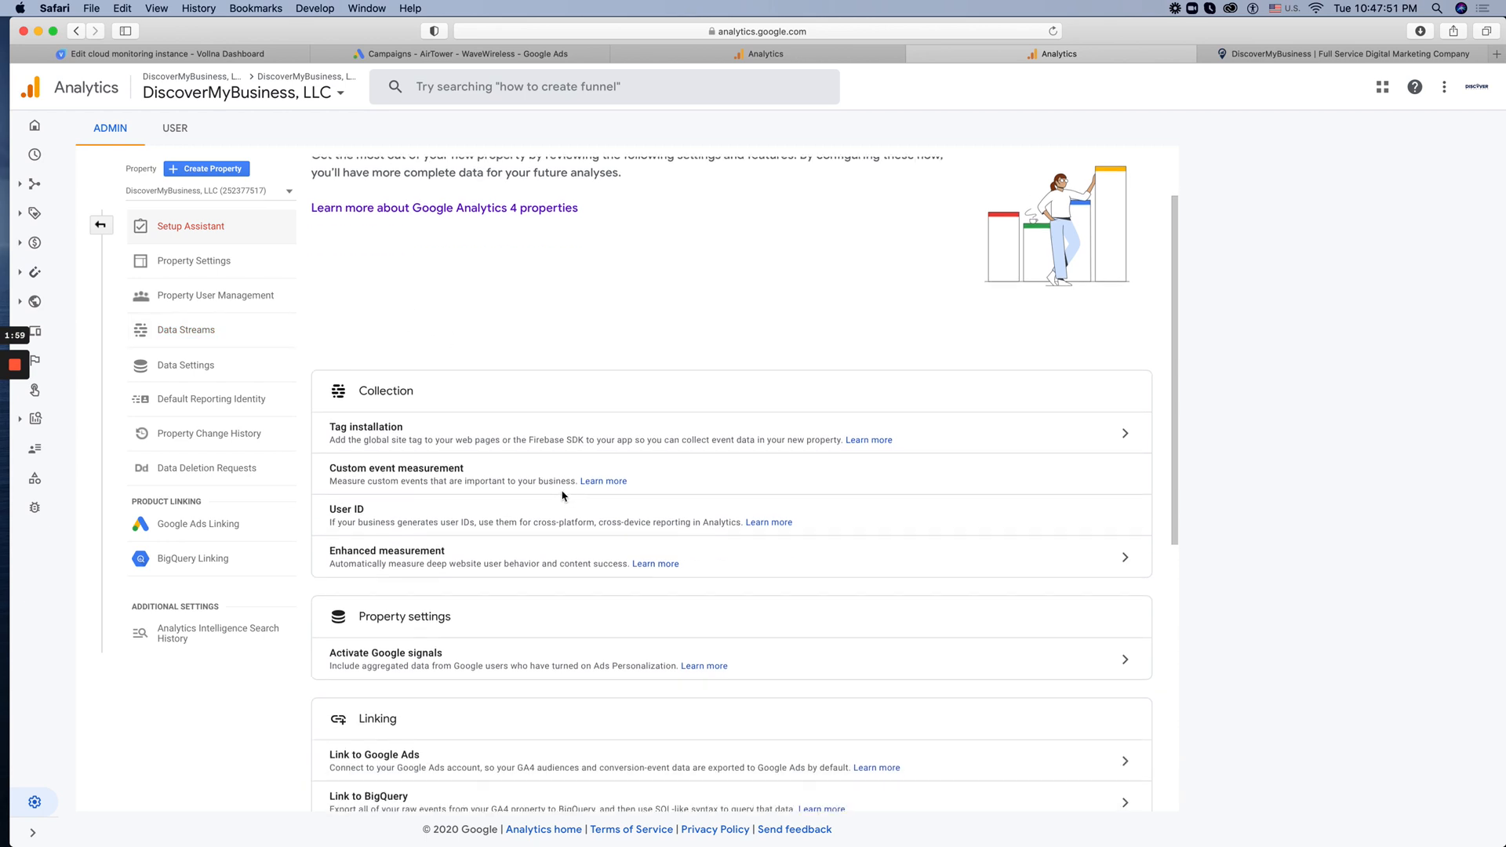
scroll(485, 481, down, 1)
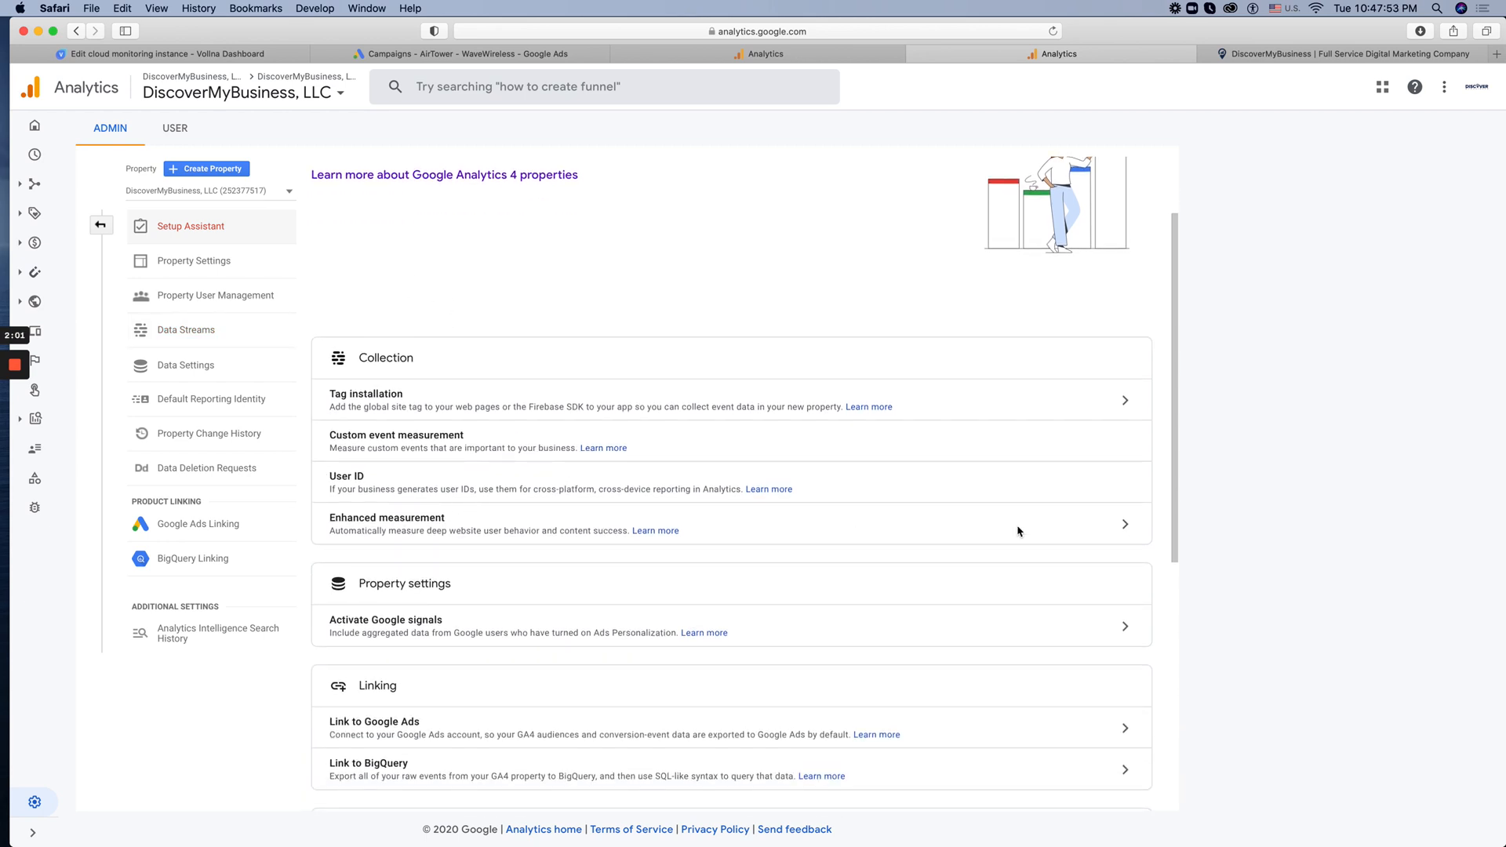
click(1114, 531)
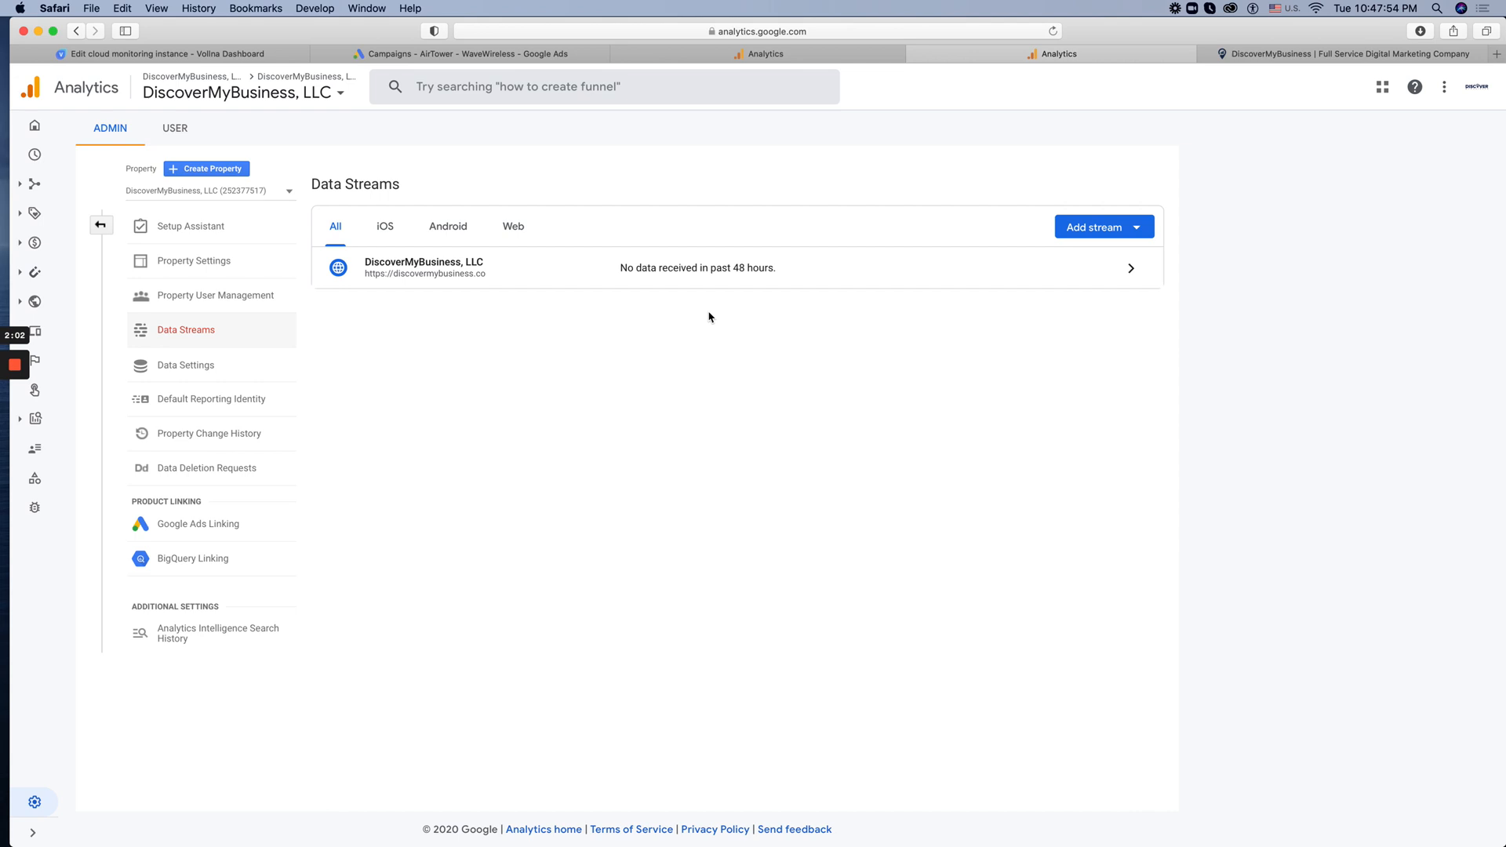
click(1062, 270)
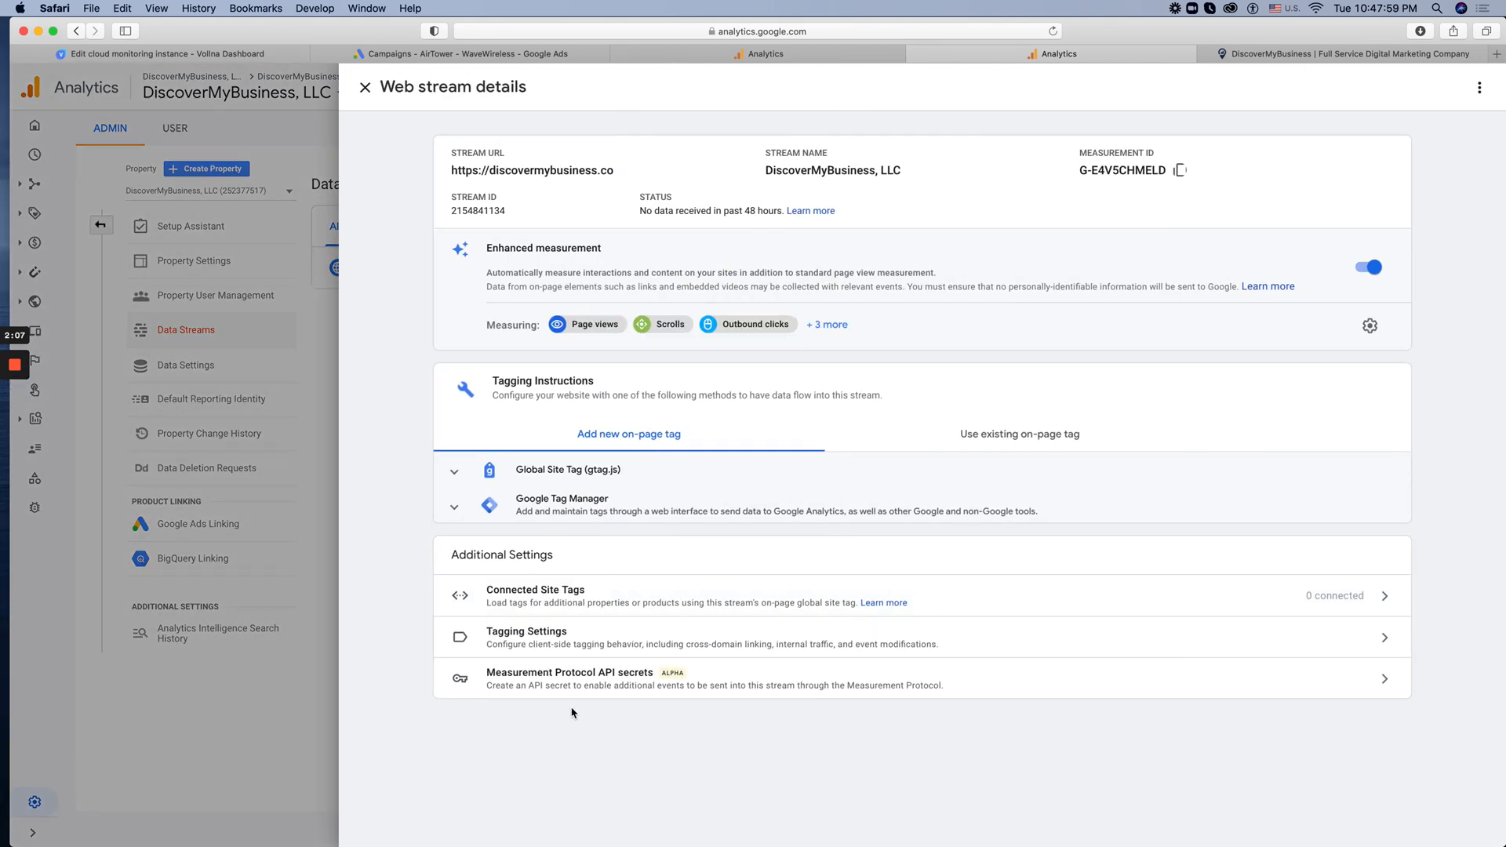
click(880, 587)
click(320, 559)
click(268, 353)
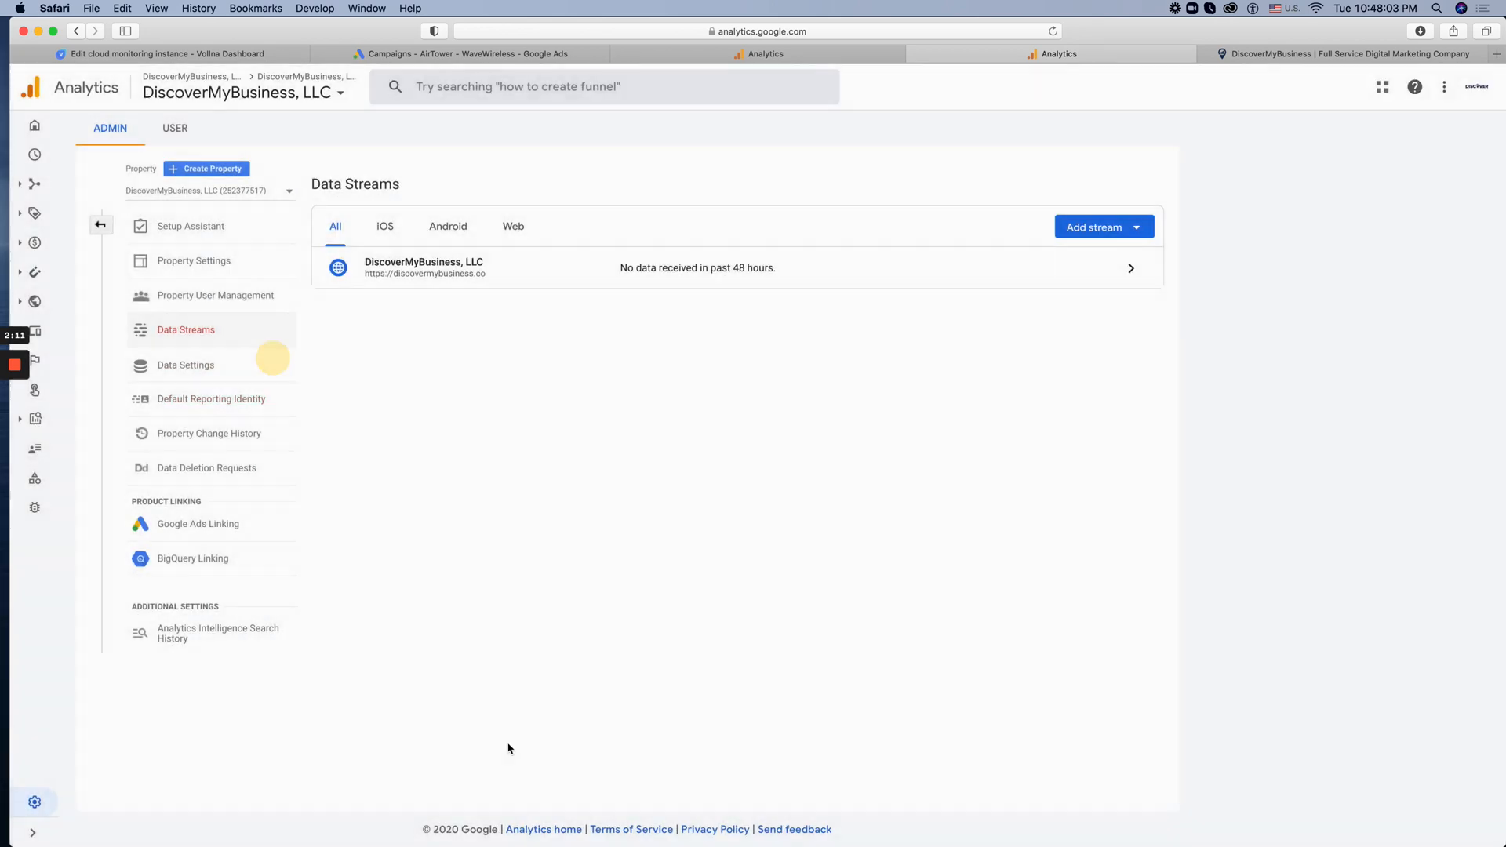
Acknowledge user data collection in the Google signals settings from the Setup Assistant and expand the advanced ads personalization settings
click(190, 228)
scroll(507, 554, down, 3)
scroll(507, 554, down, 1)
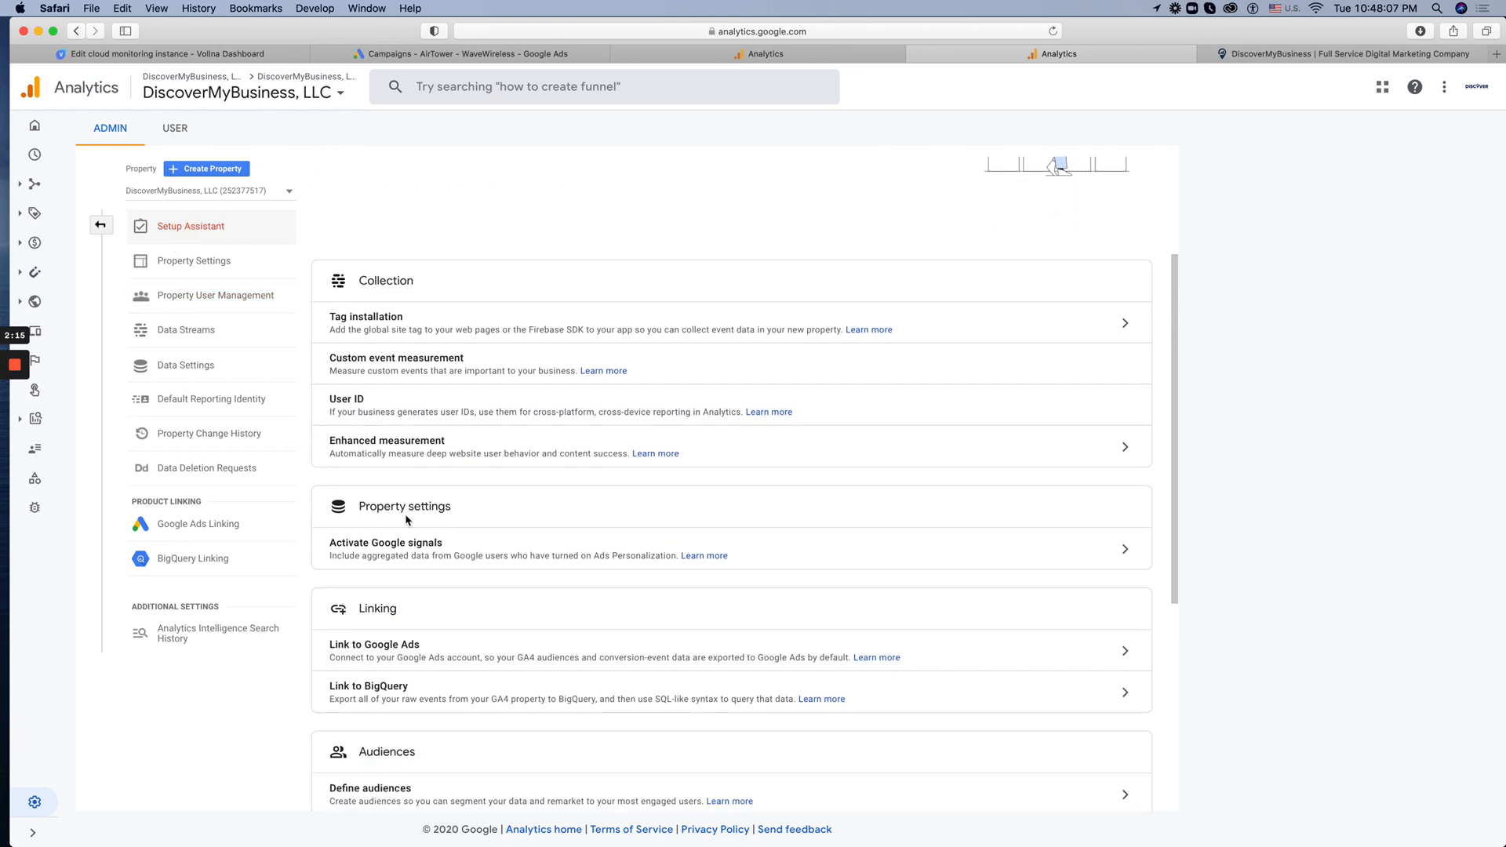
click(1127, 551)
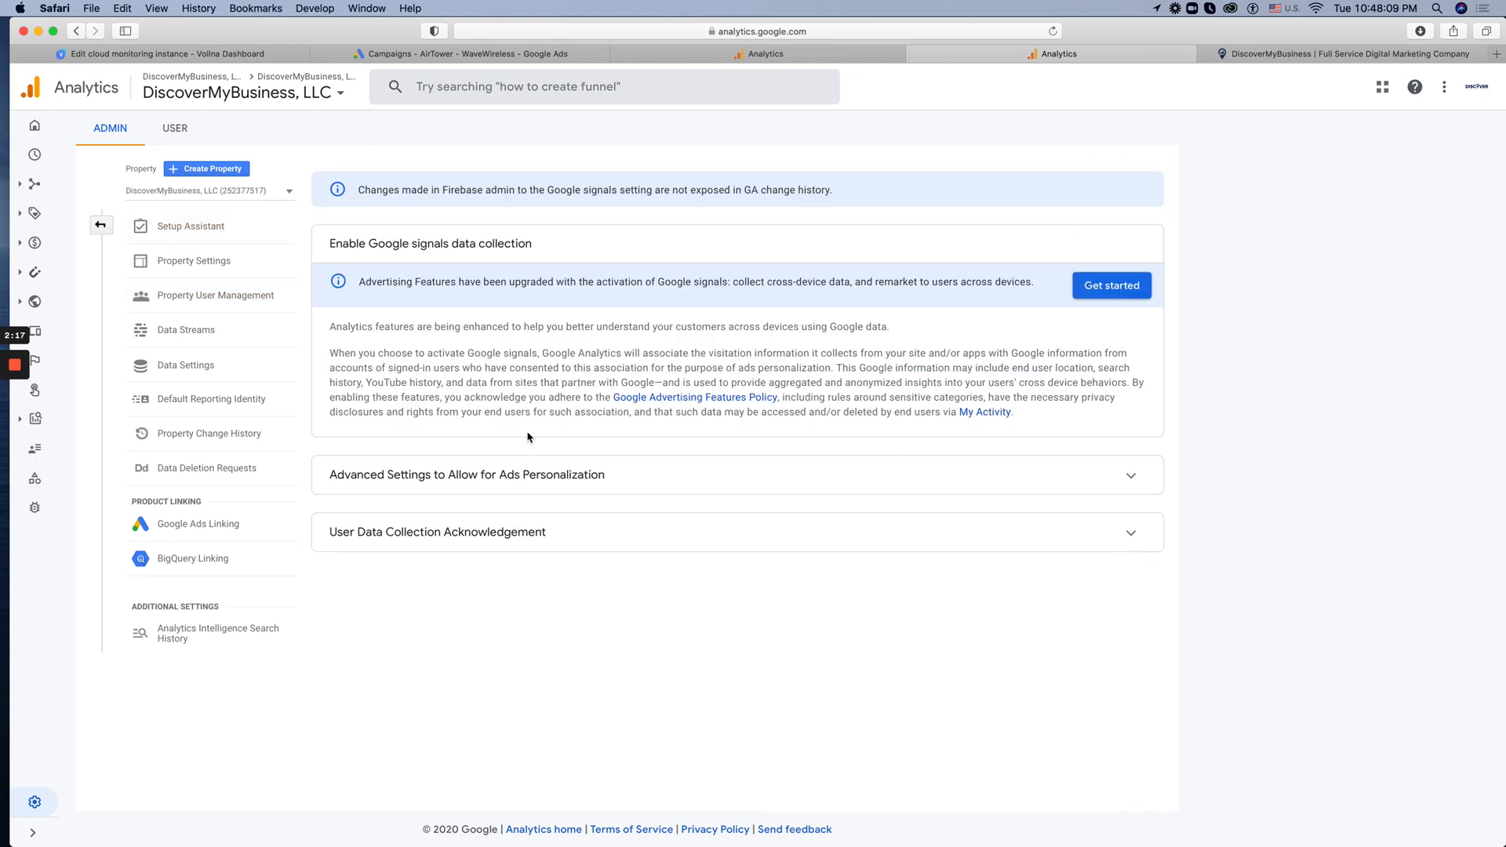
click(1100, 522)
click(378, 619)
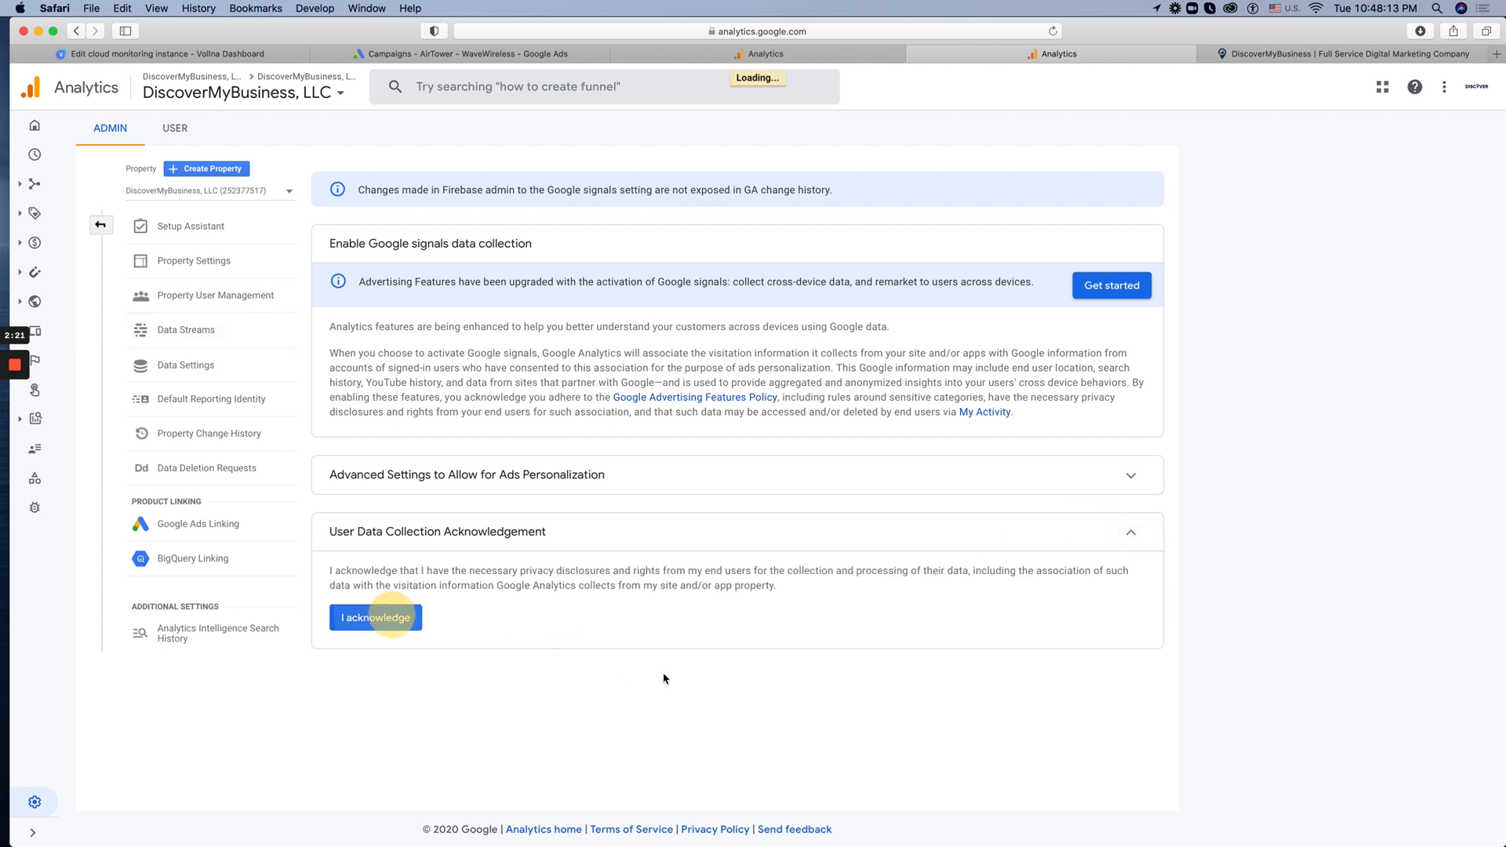
click(1132, 478)
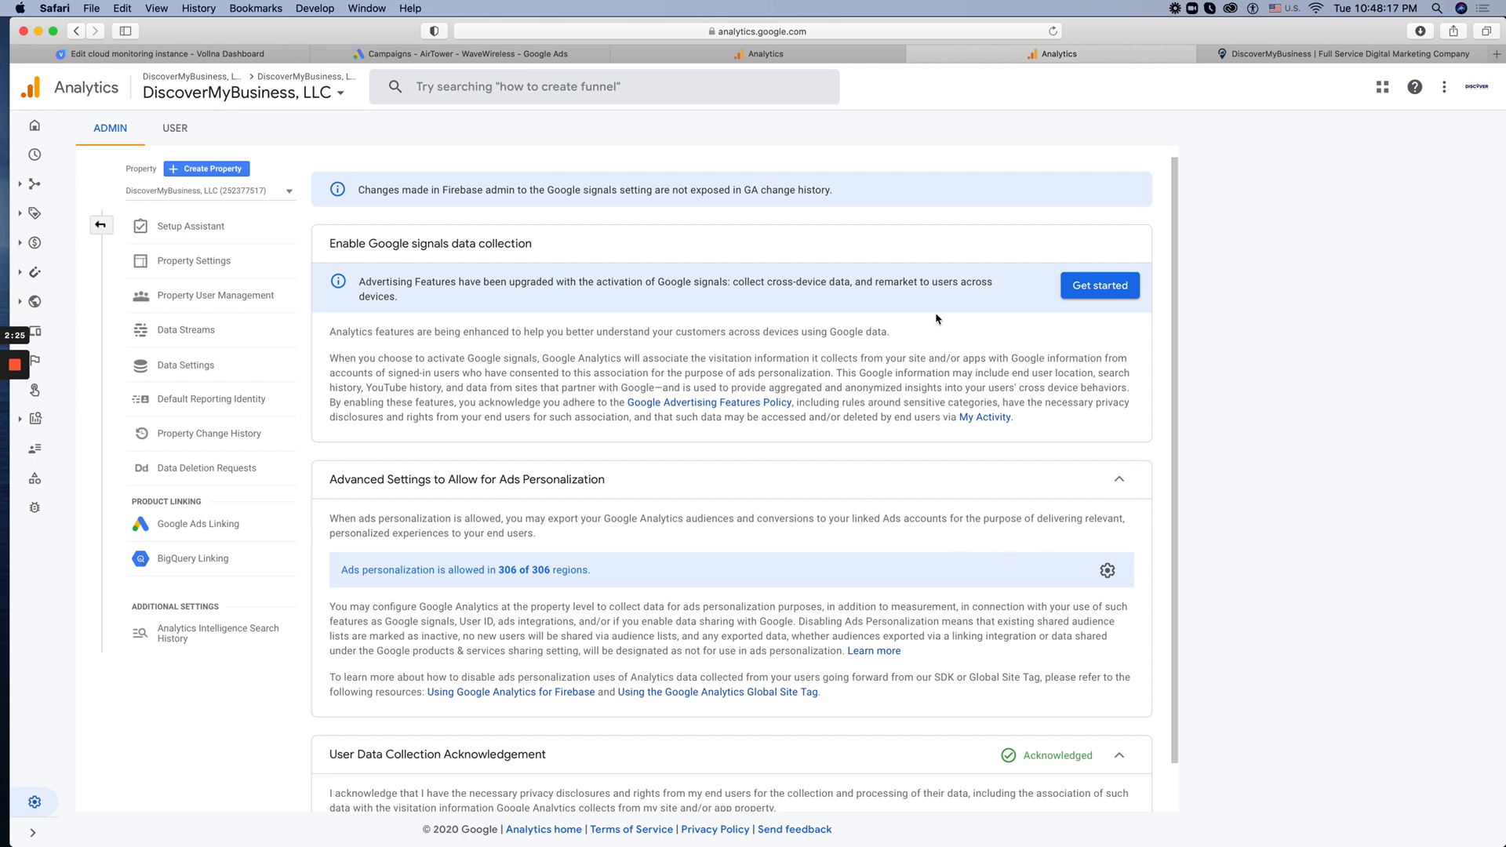
Start Google signals data collection and activate Google signals for the property
click(1089, 287)
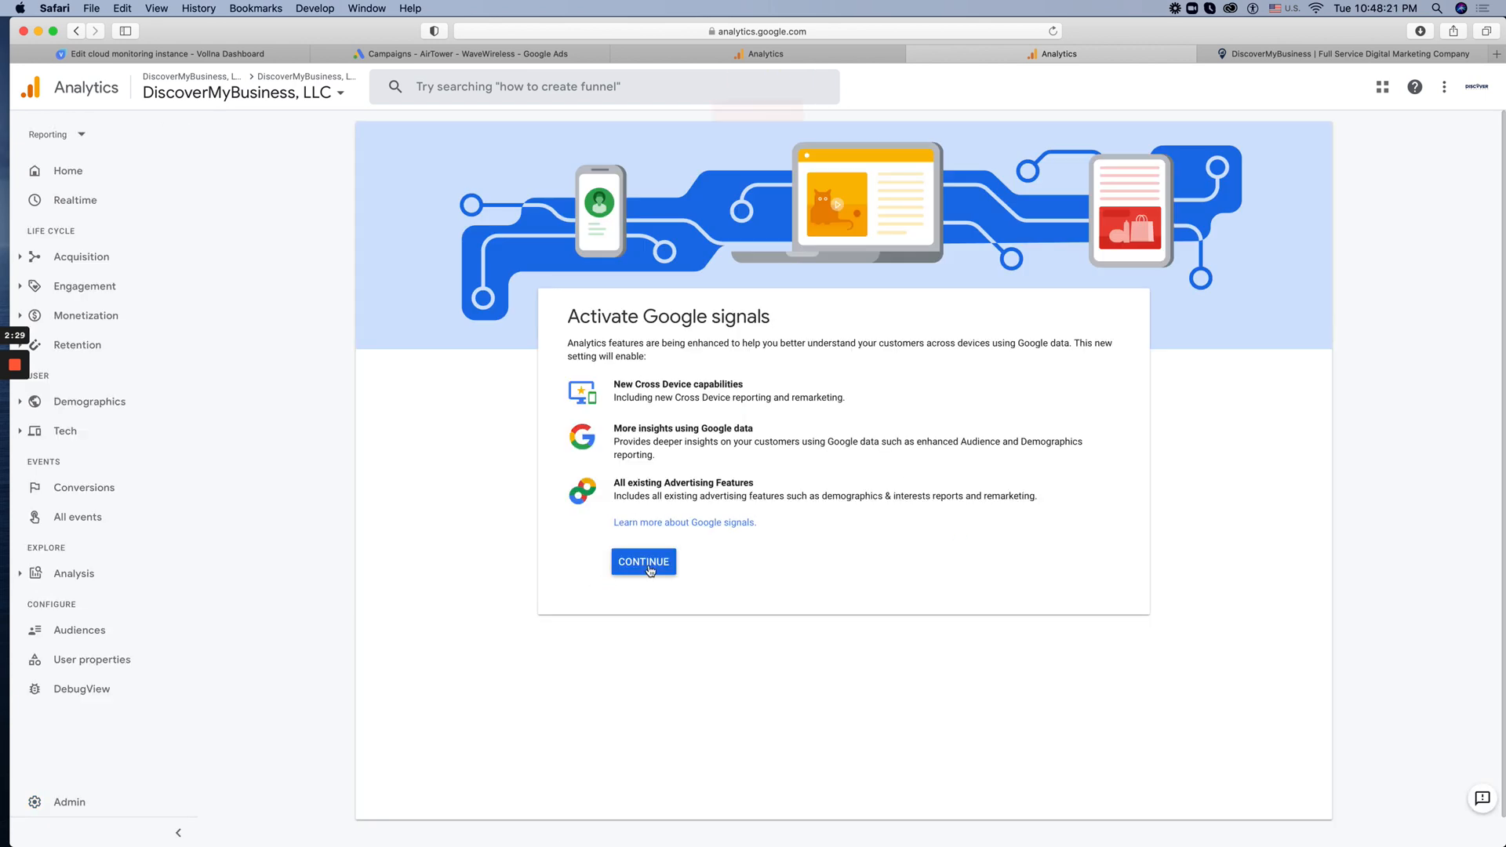
click(648, 566)
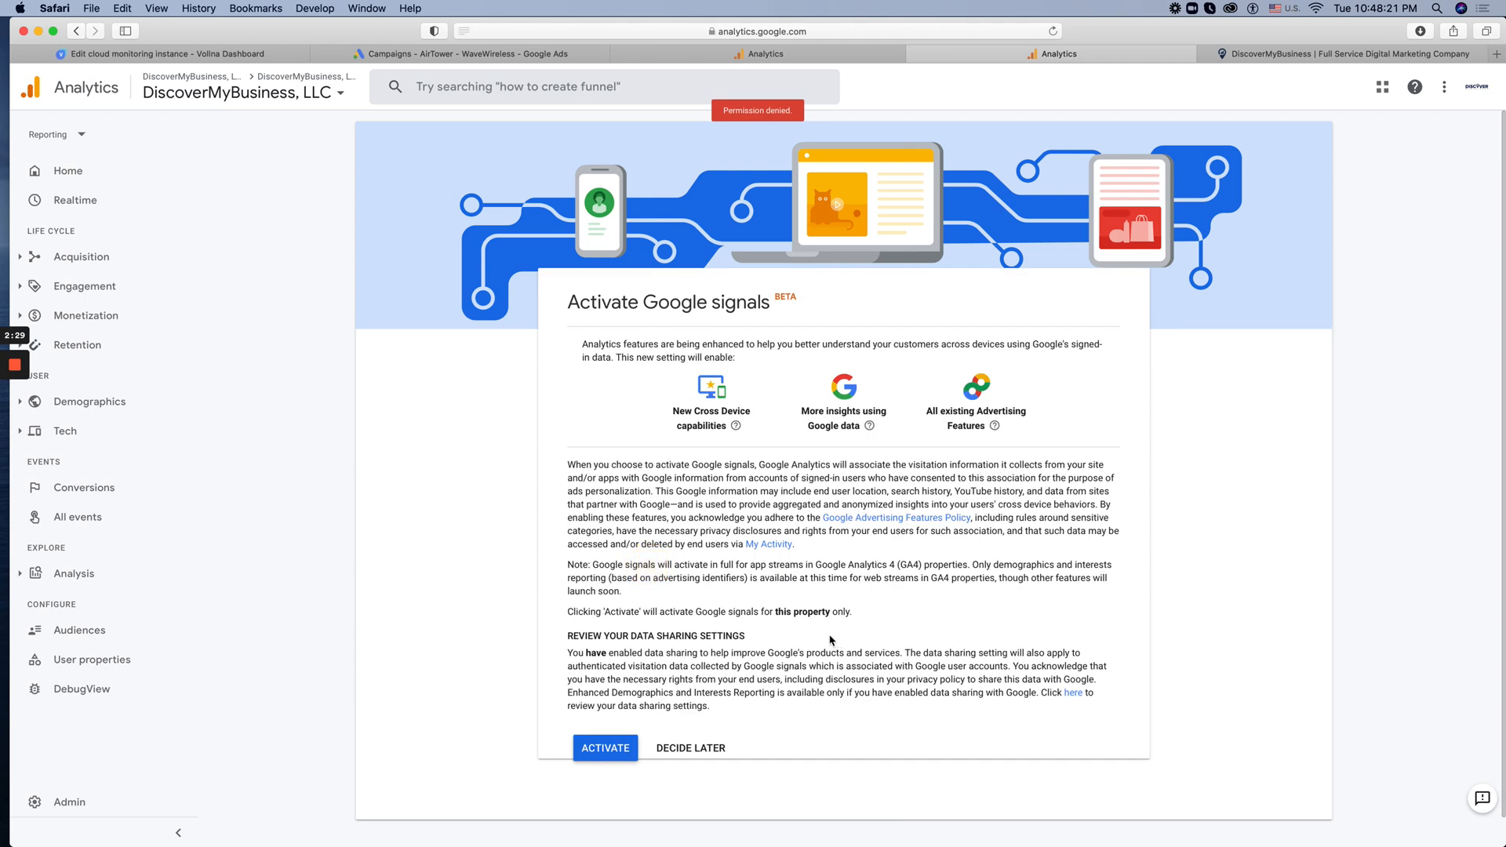
click(608, 753)
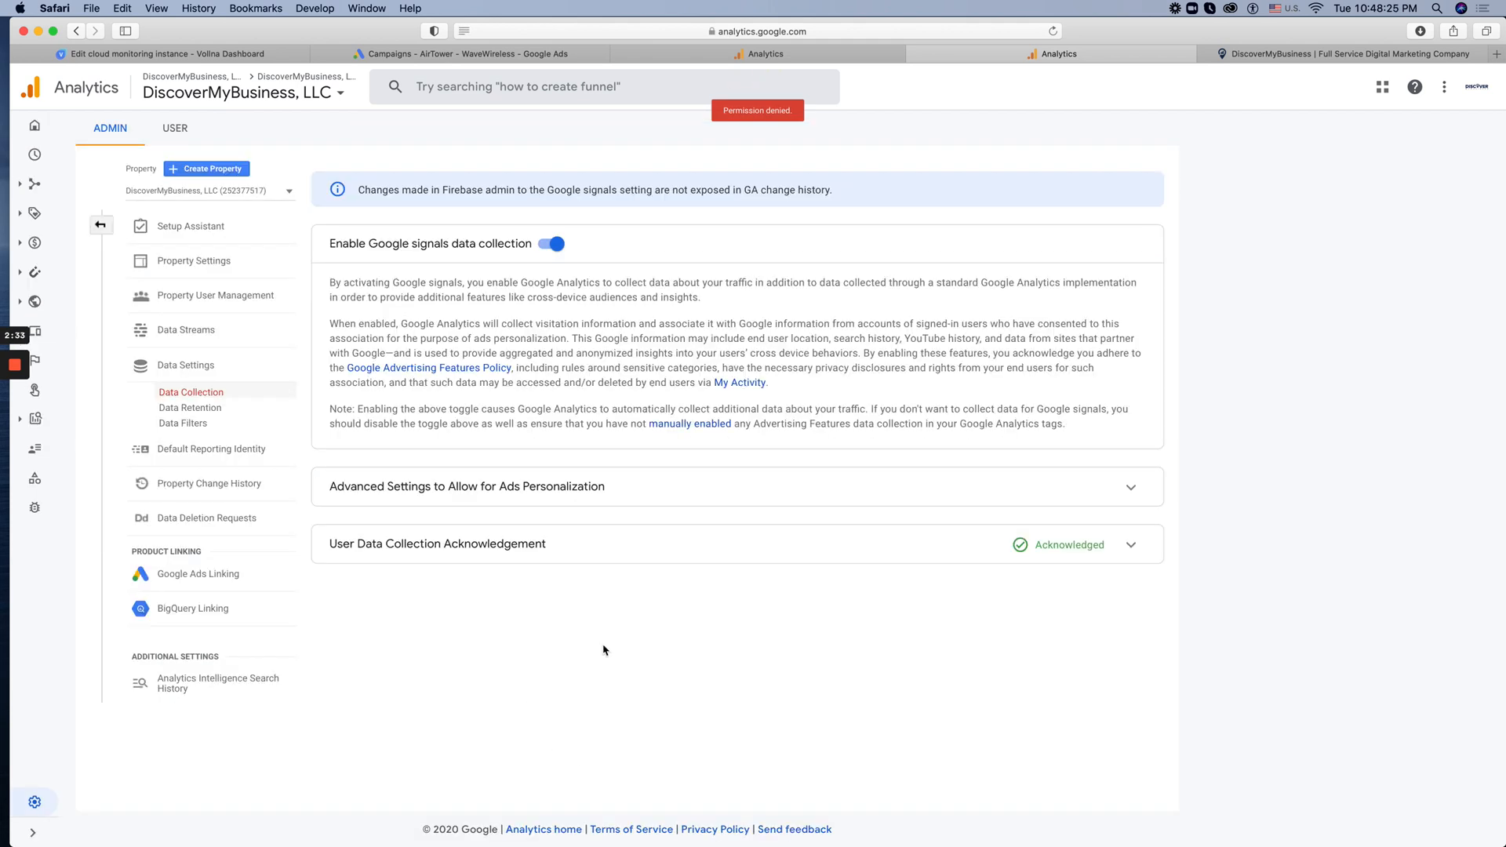
Start a Google Ads link from the Setup Assistant and expand the DiscoverMyBusiness, LLC manager account in the list of managed accounts
click(193, 226)
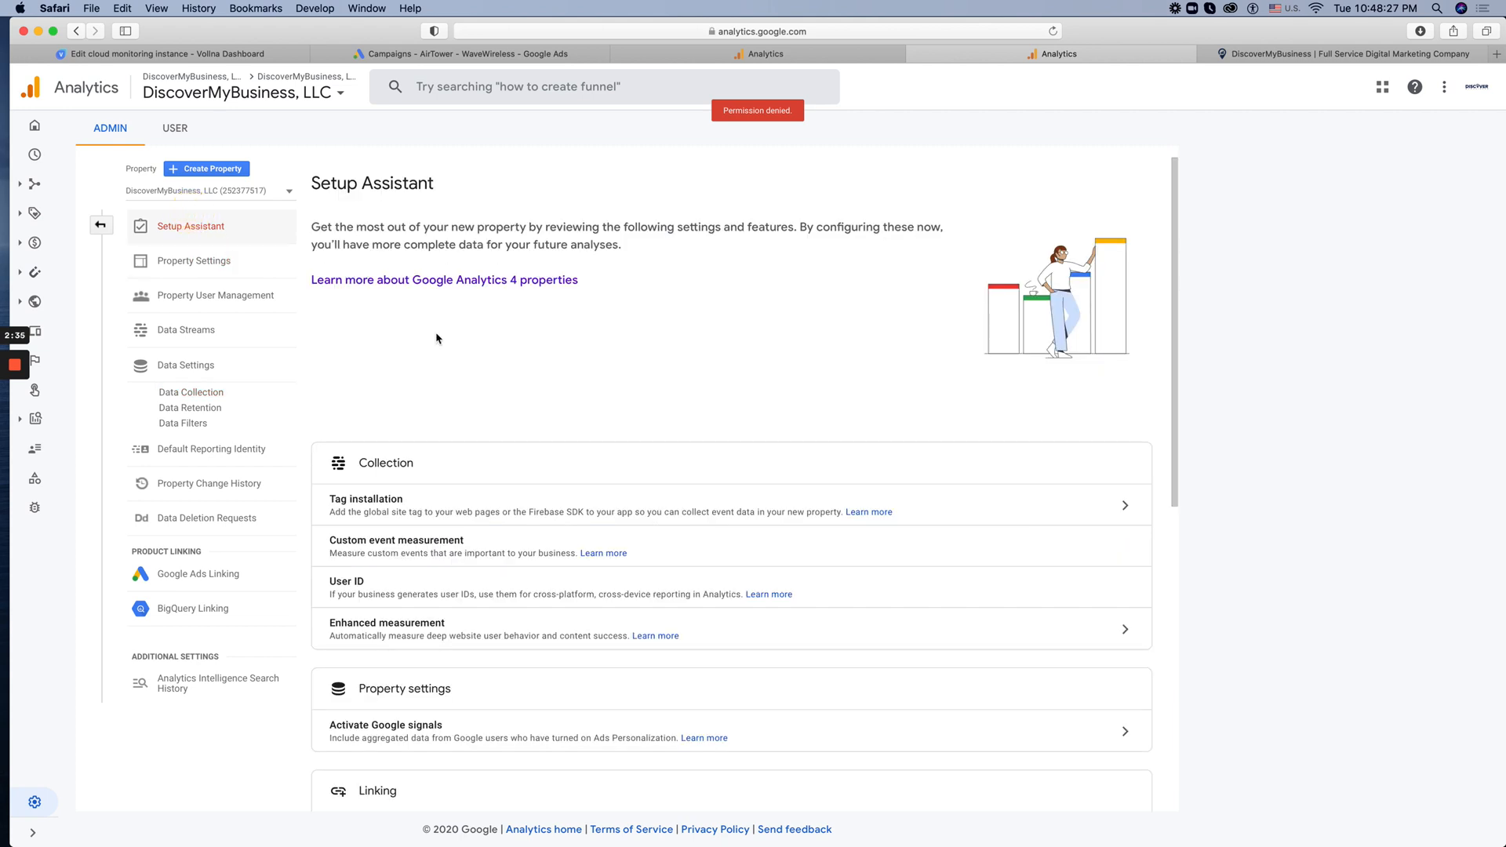
scroll(437, 338, down, 5)
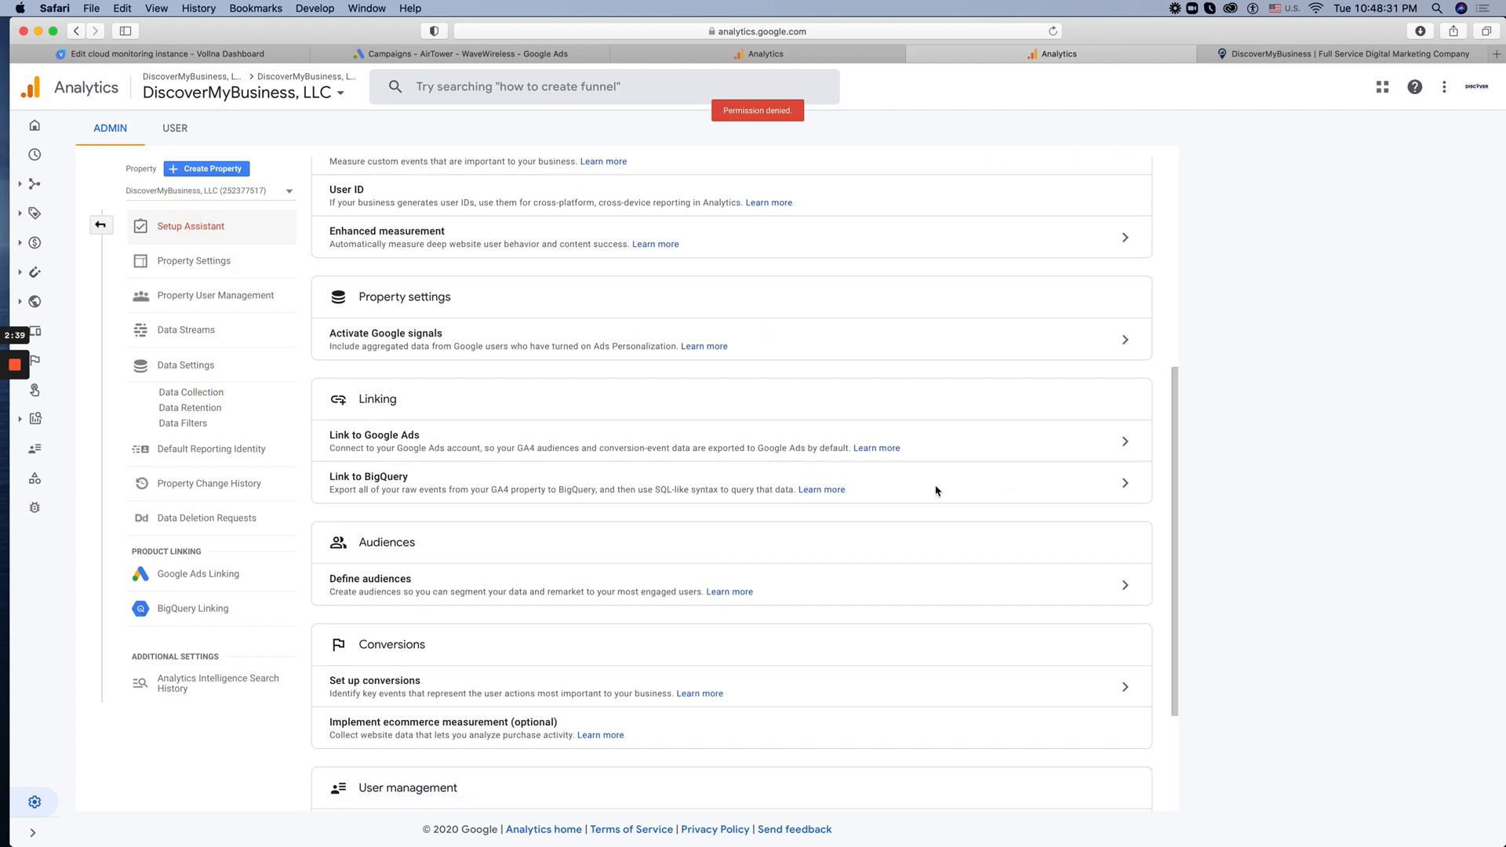
scroll(935, 491, down, 1)
click(1119, 433)
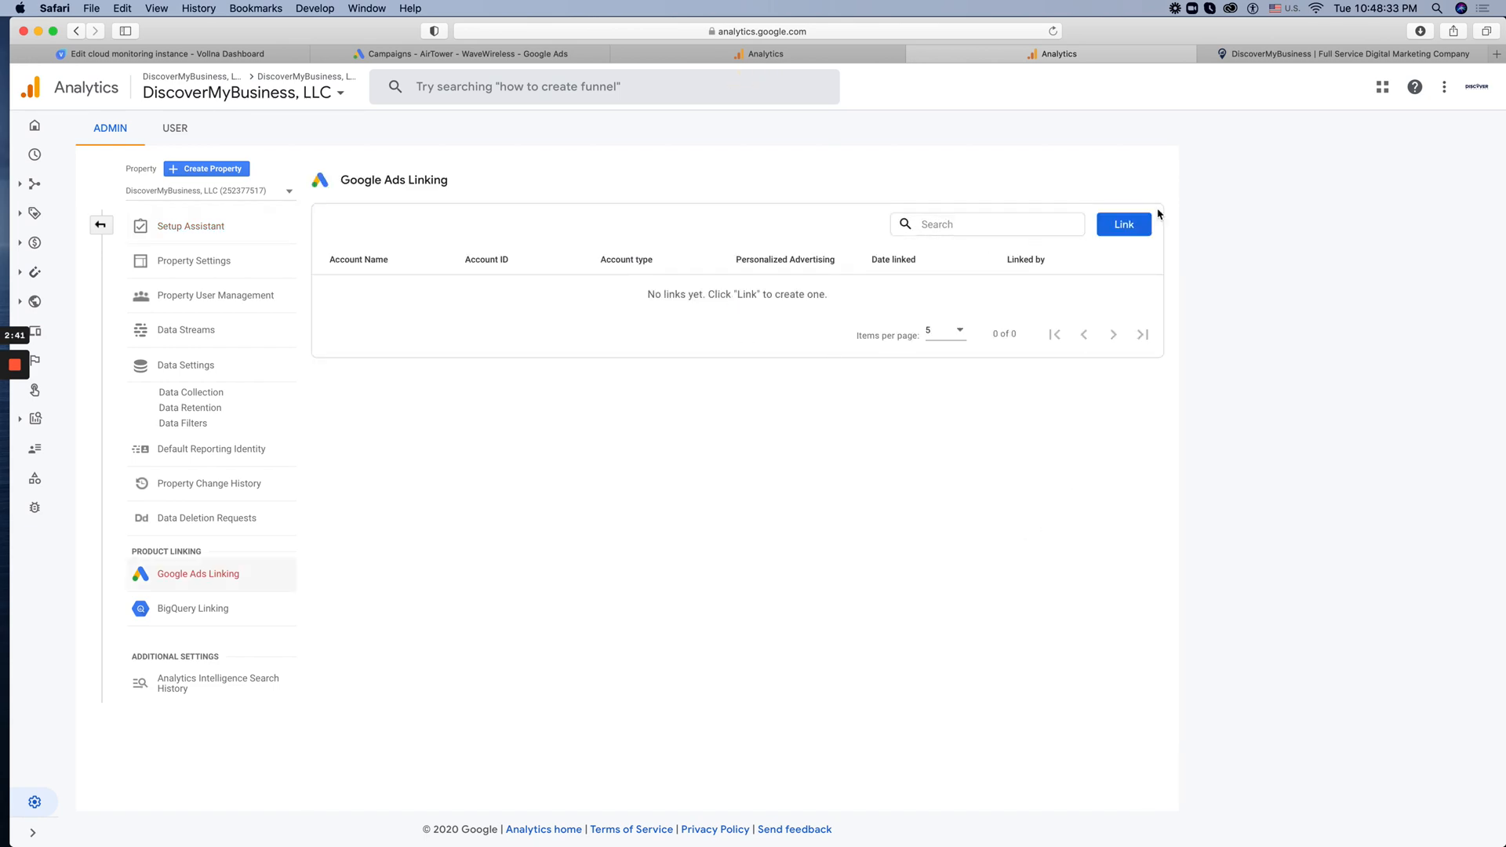
click(1128, 225)
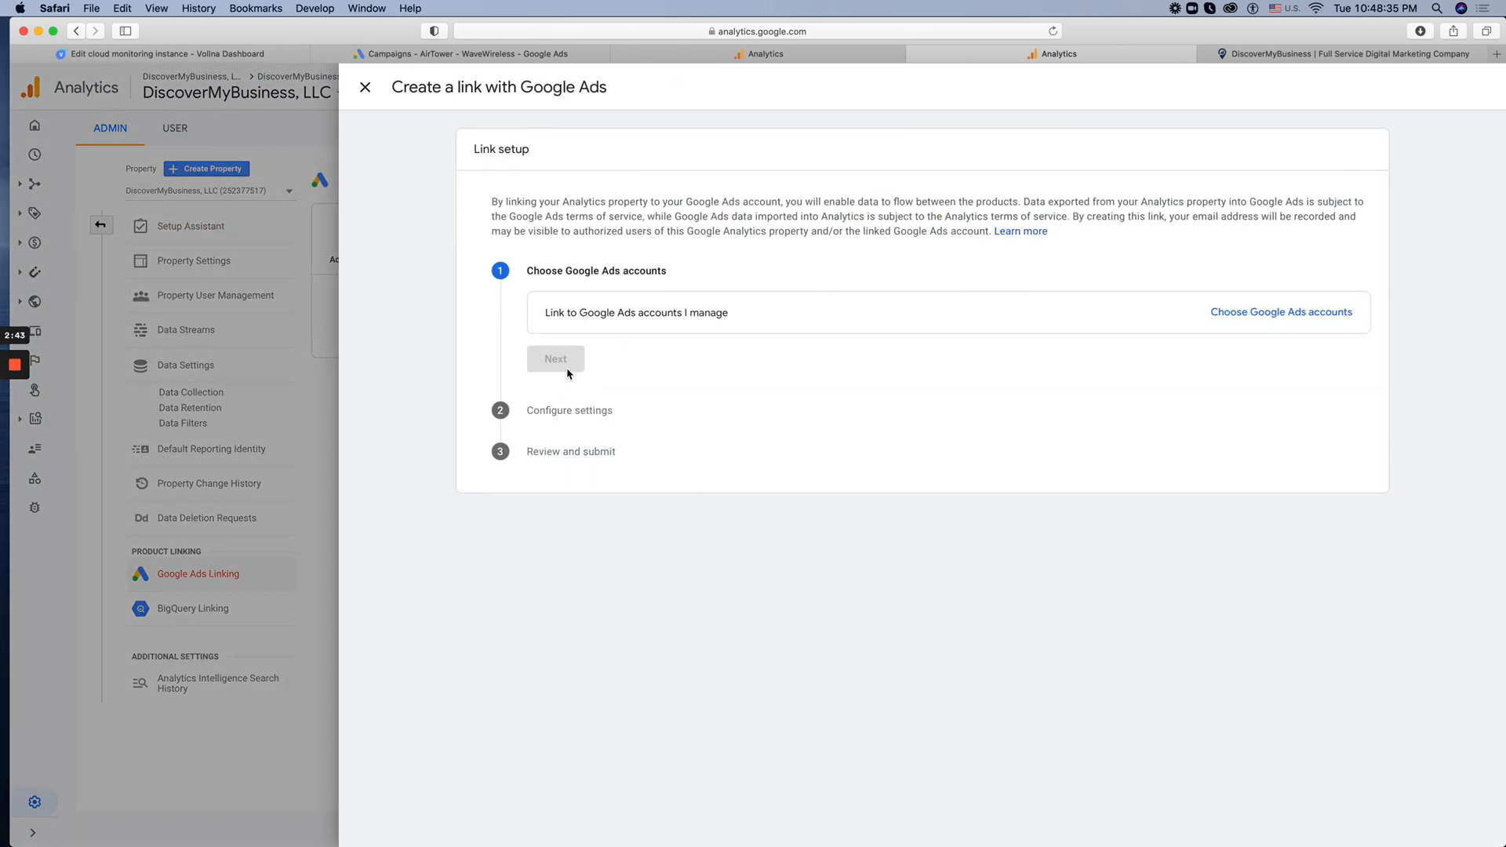
click(1263, 312)
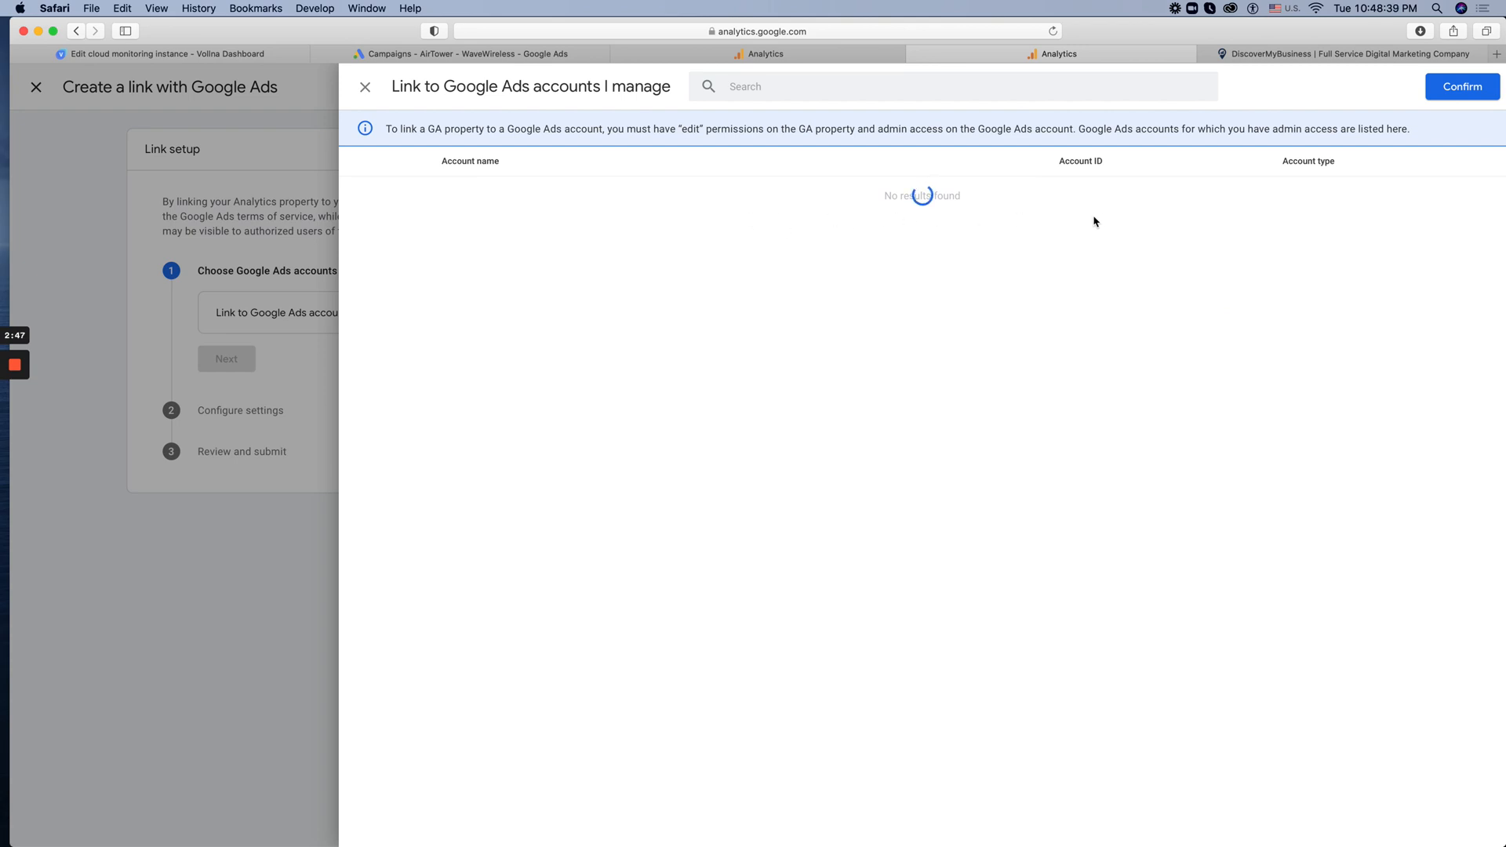
click(414, 236)
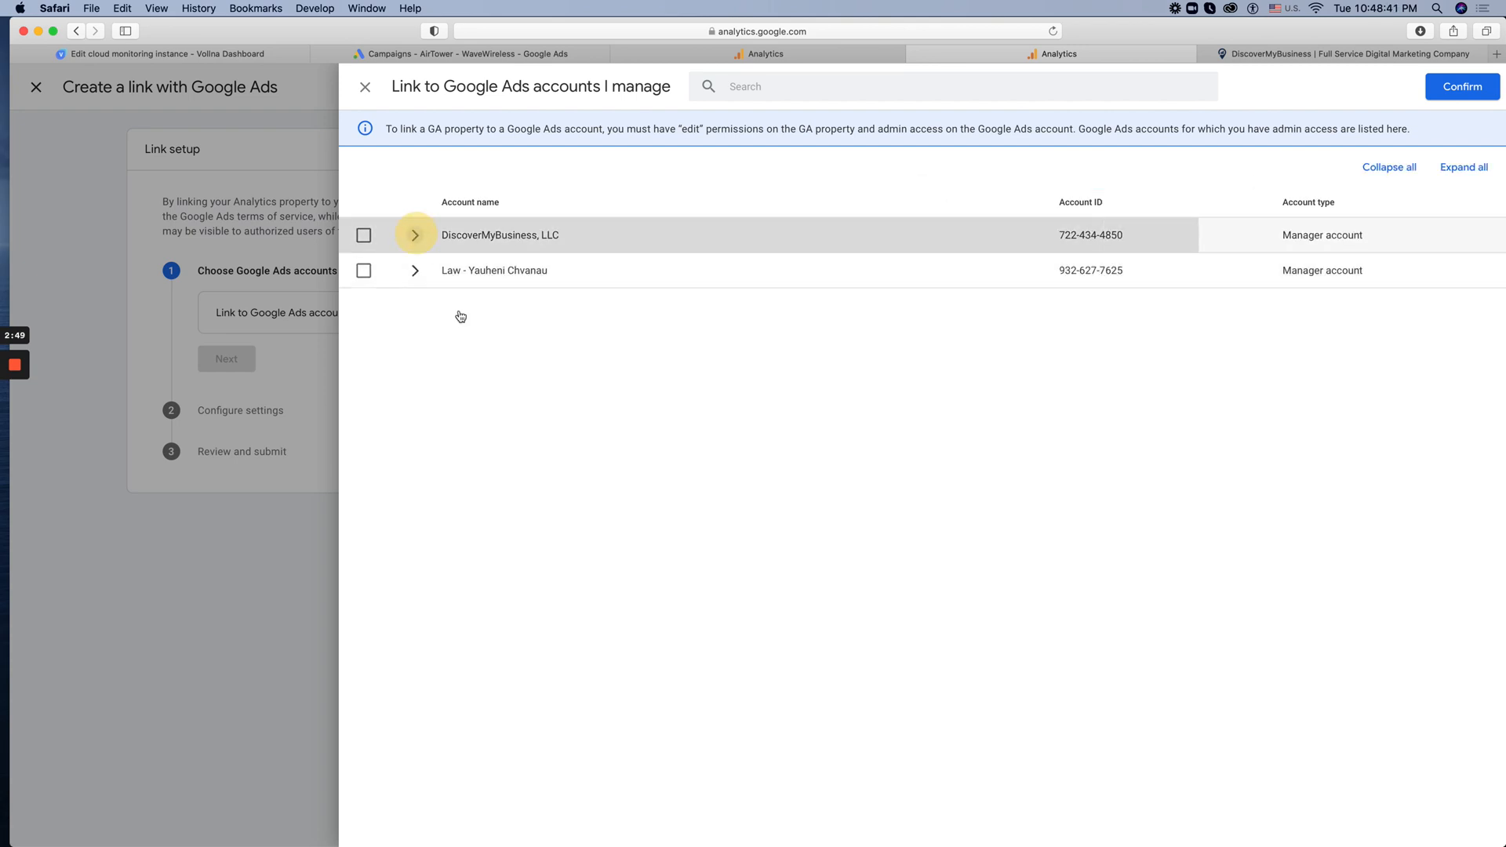
Look through the sub-accounts under DiscoverMyBusiness, LLC for the Google Ads account to link, checking nested manager accounts along the way
scroll(591, 336, down, 10)
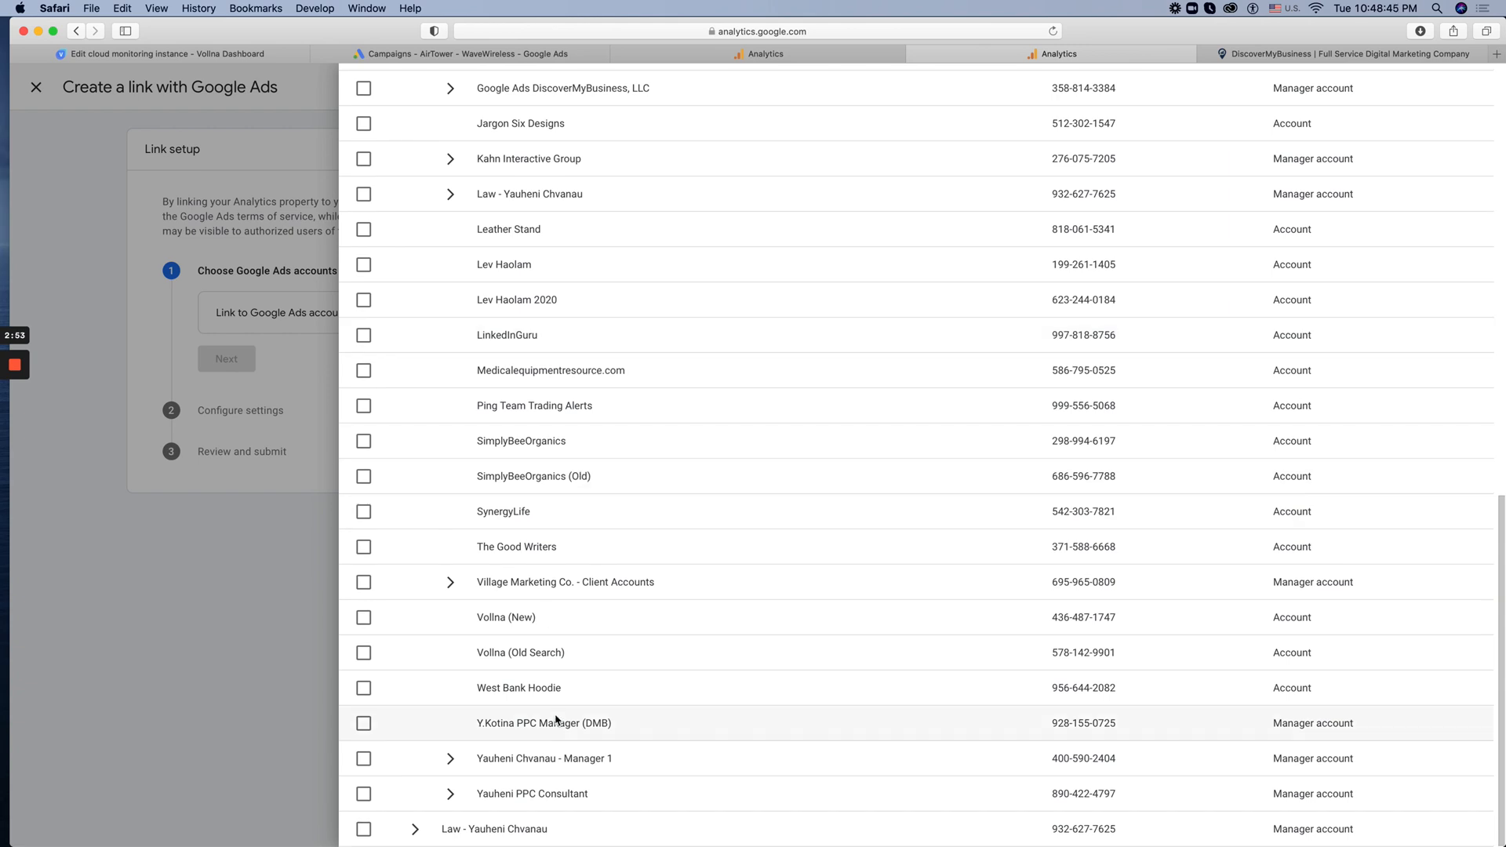
scroll(553, 706, up, 5)
scroll(554, 706, up, 2)
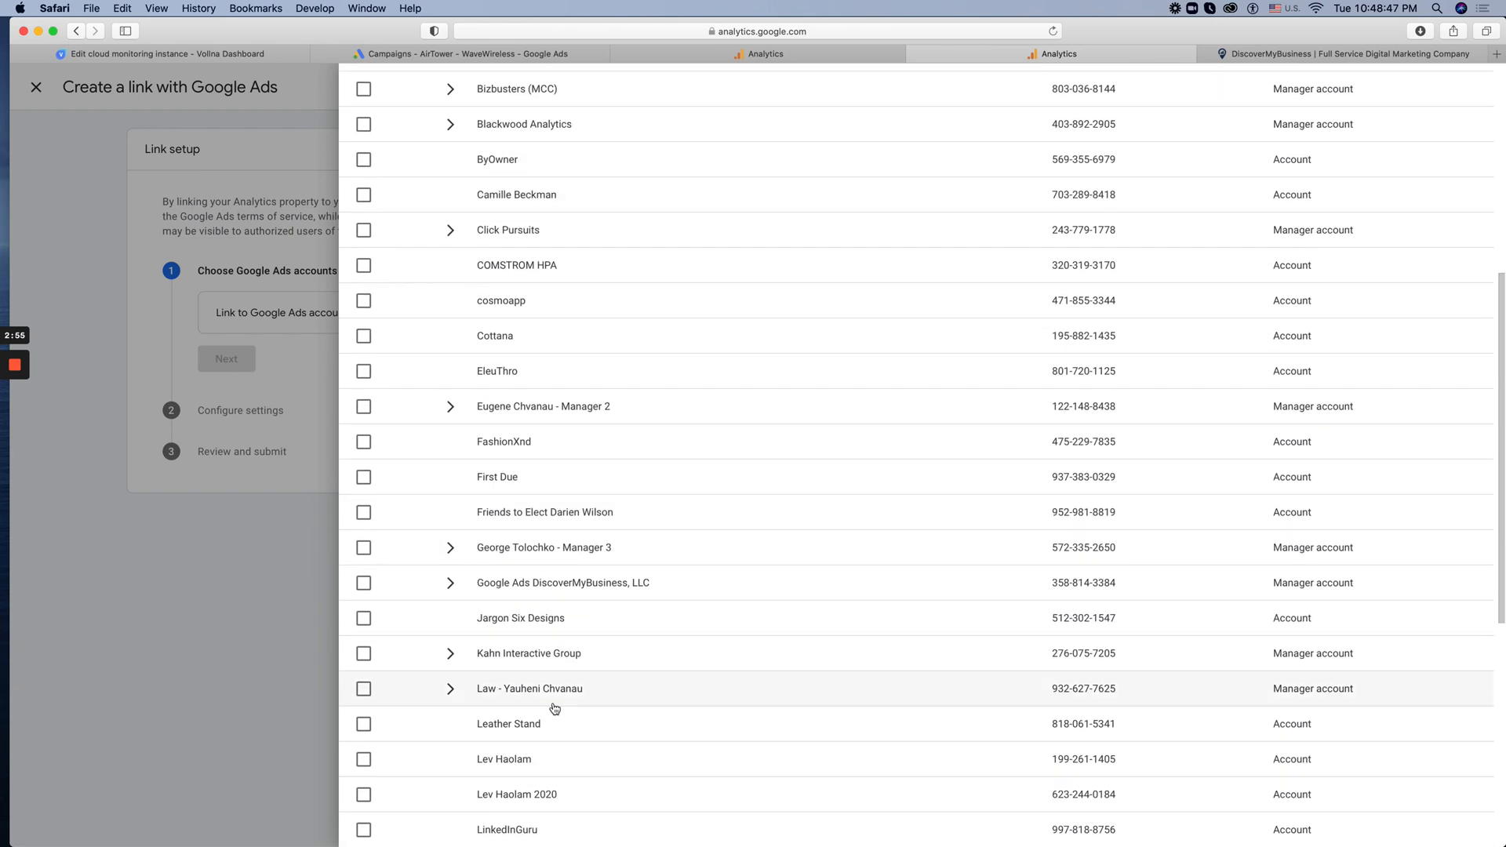
click(449, 406)
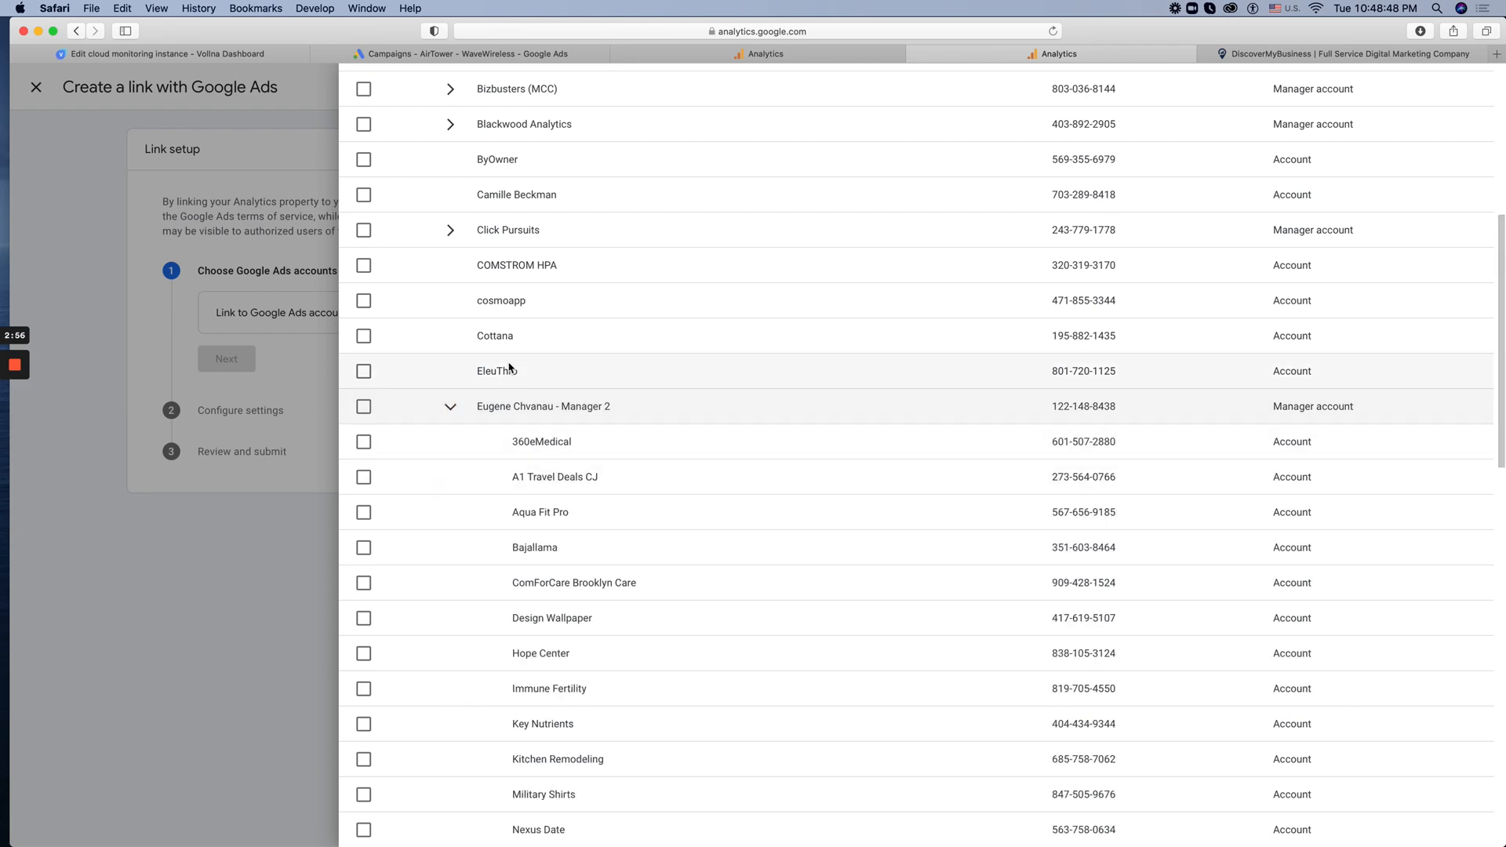
click(450, 407)
scroll(455, 407, up, 4)
scroll(461, 458, up, 2)
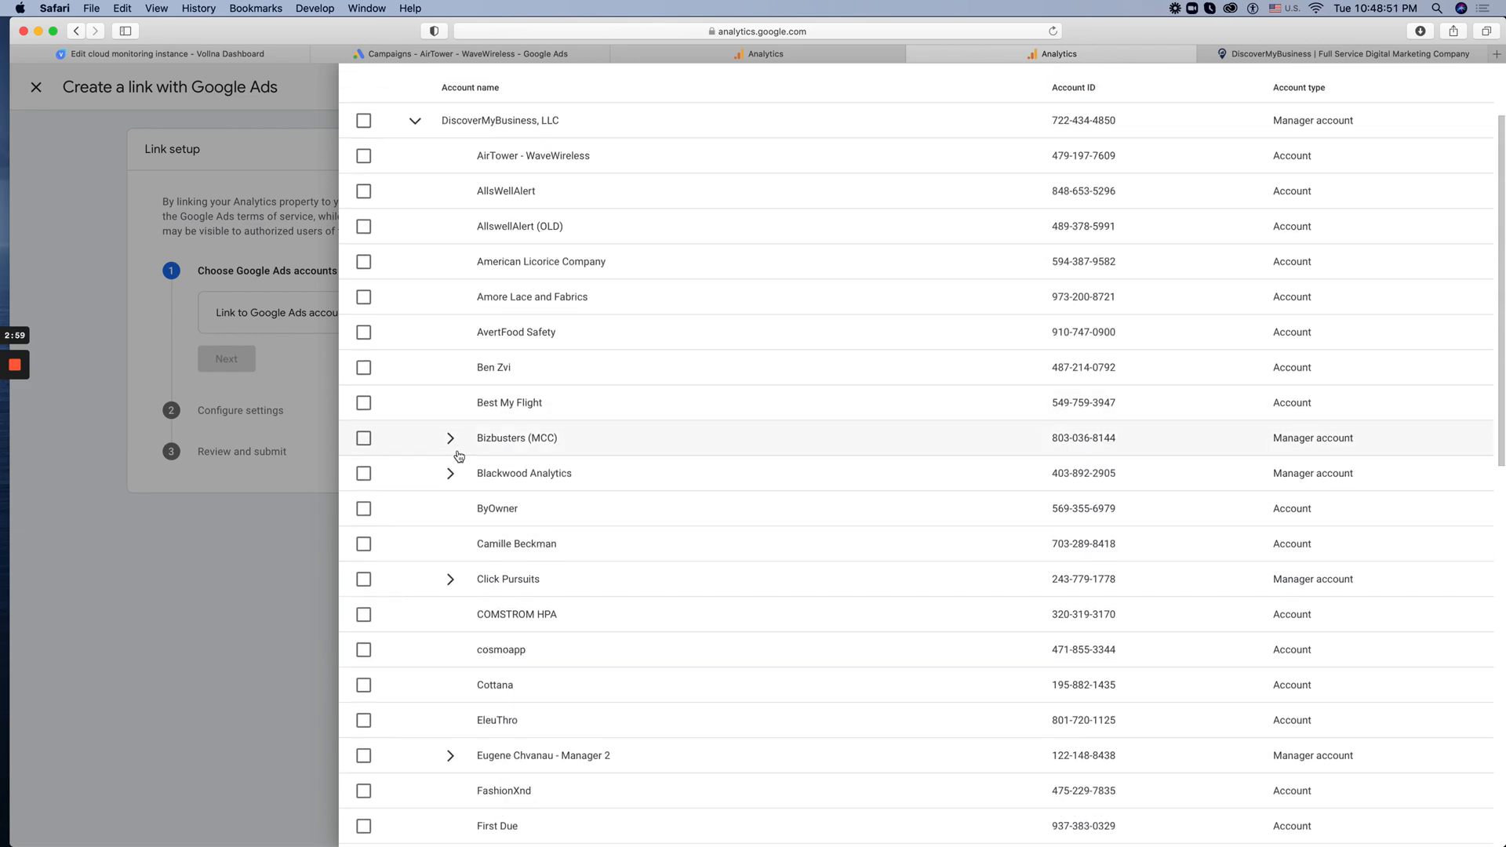
scroll(460, 447, down, 8)
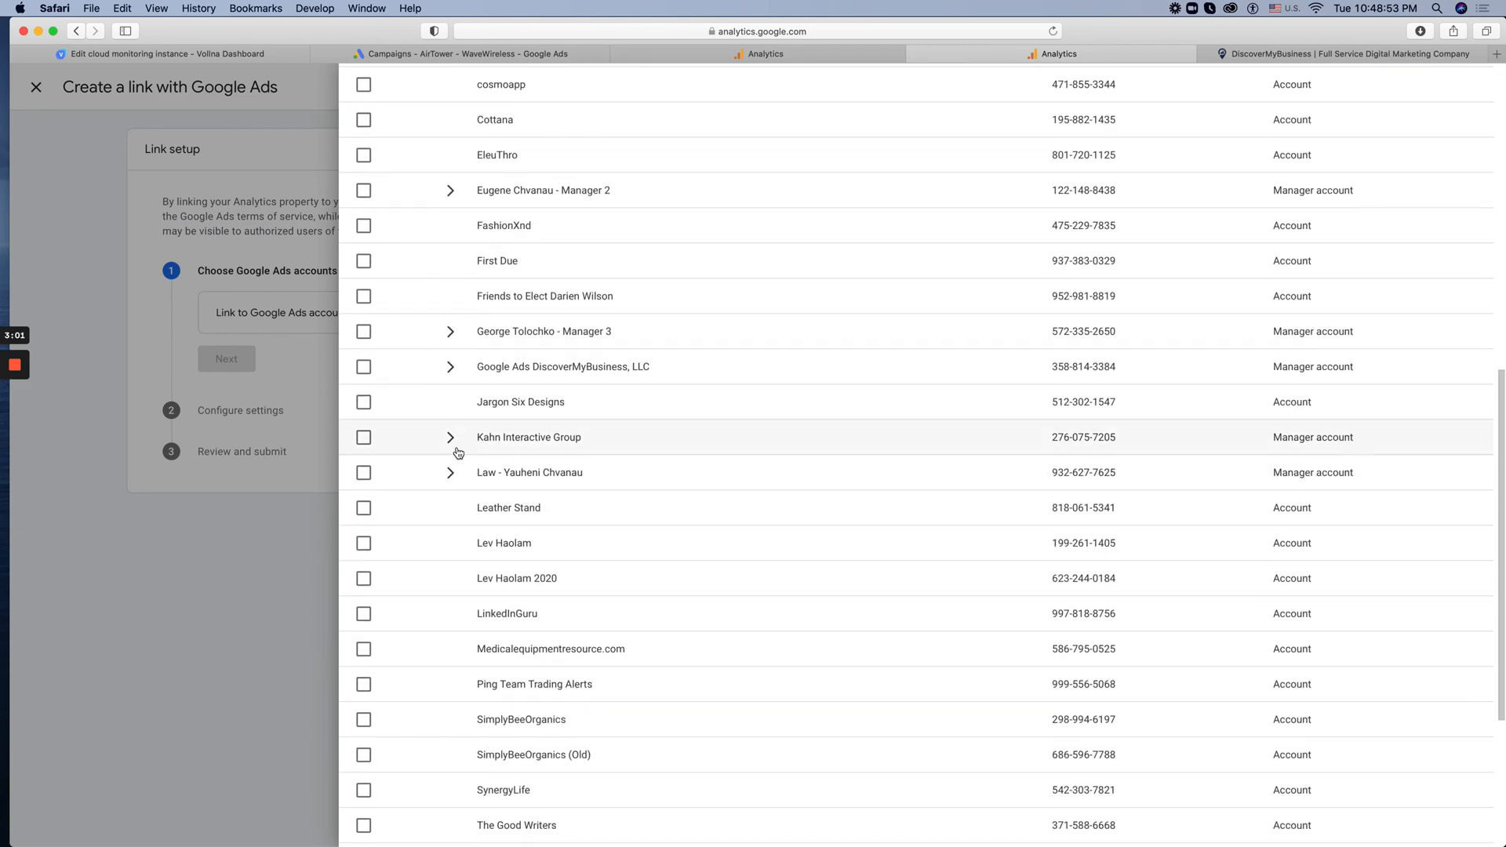
scroll(463, 377, up, 8)
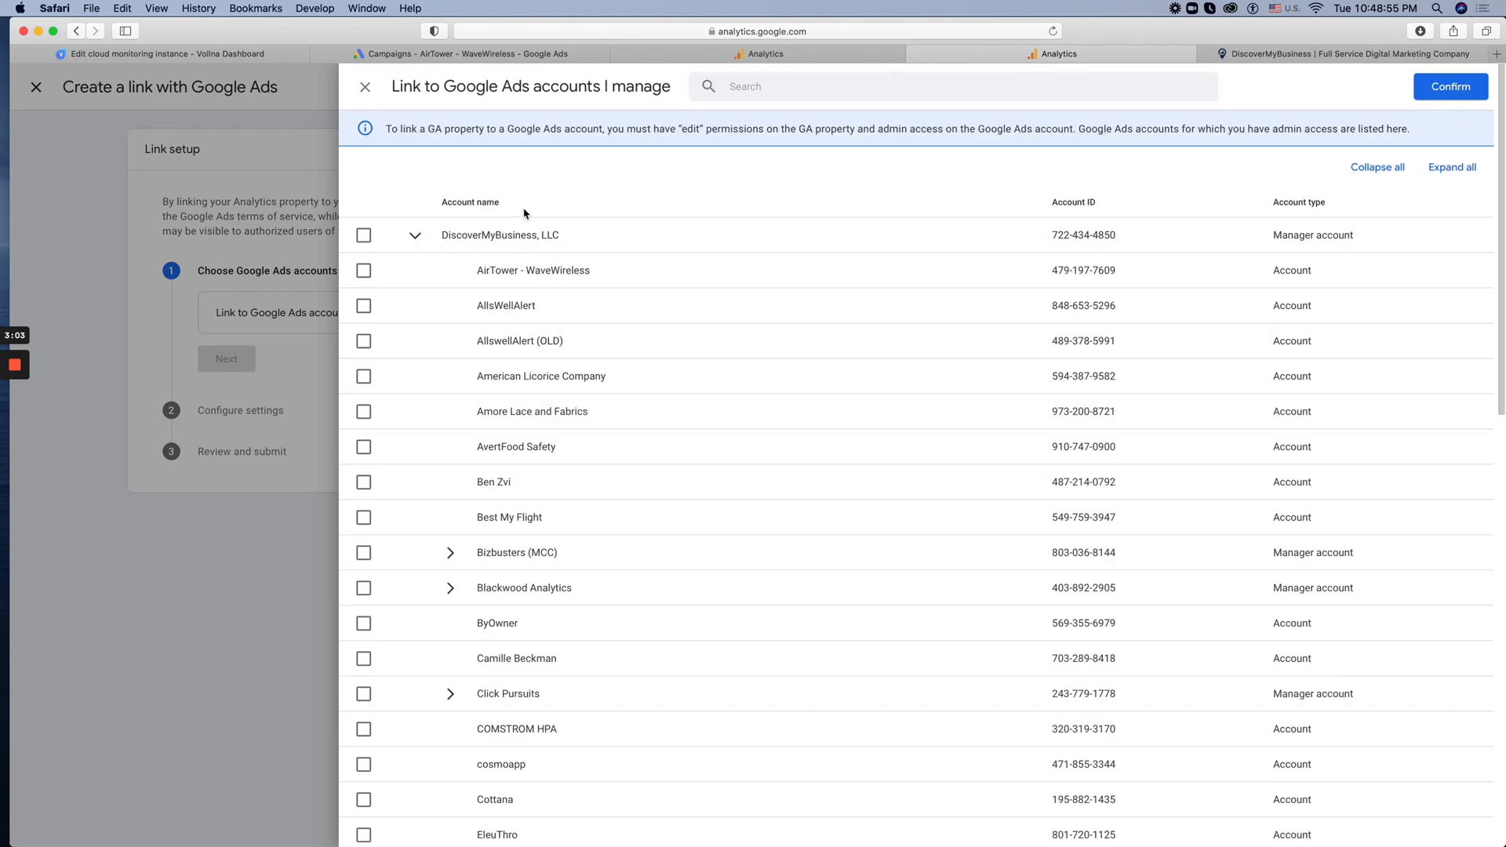
scroll(530, 218, down, 8)
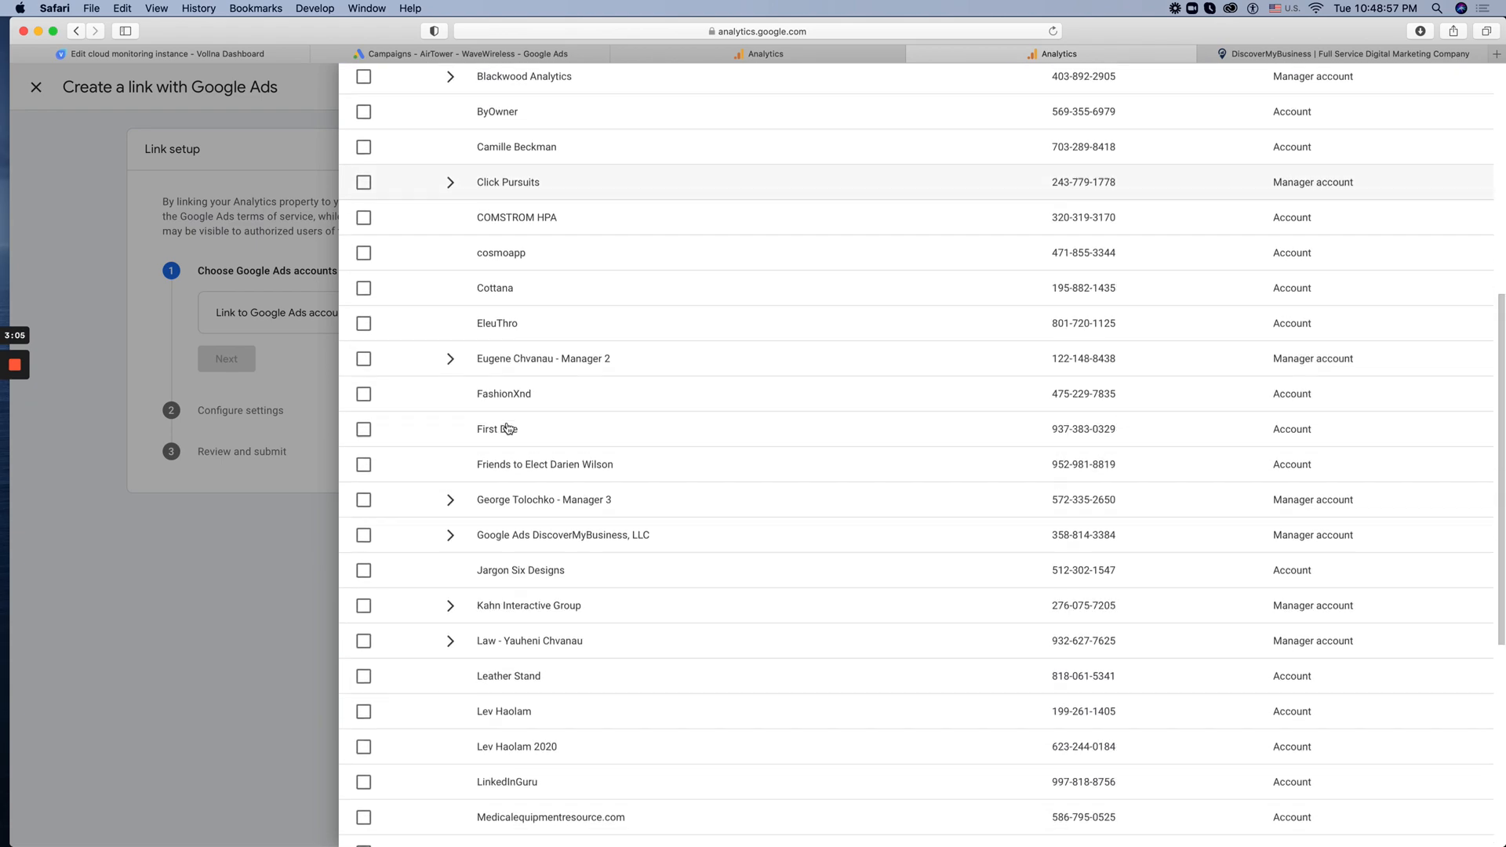
scroll(493, 346, down, 3)
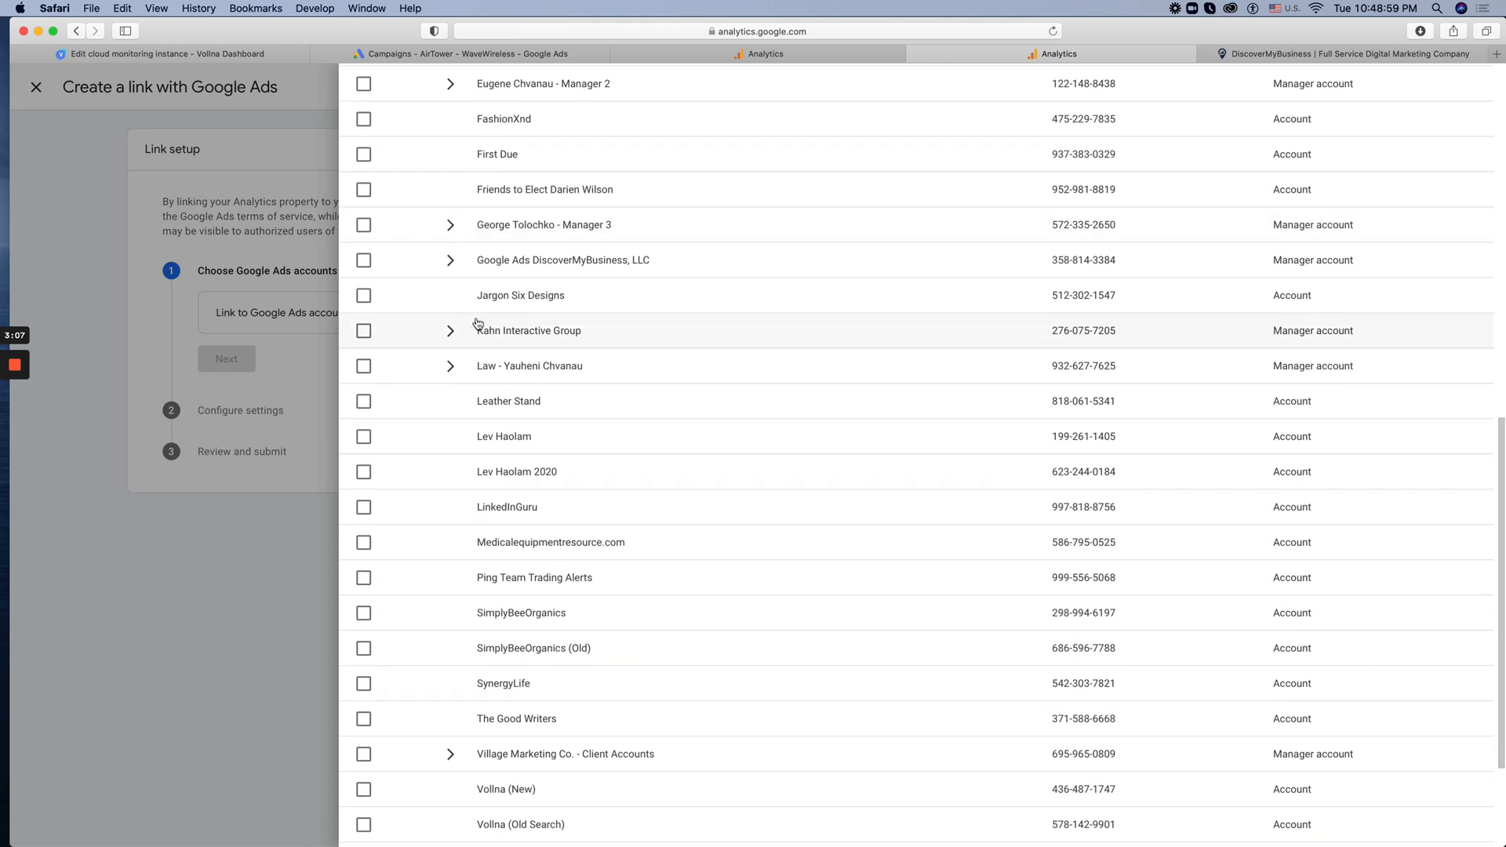
click(452, 264)
click(452, 263)
scroll(439, 329, down, 1)
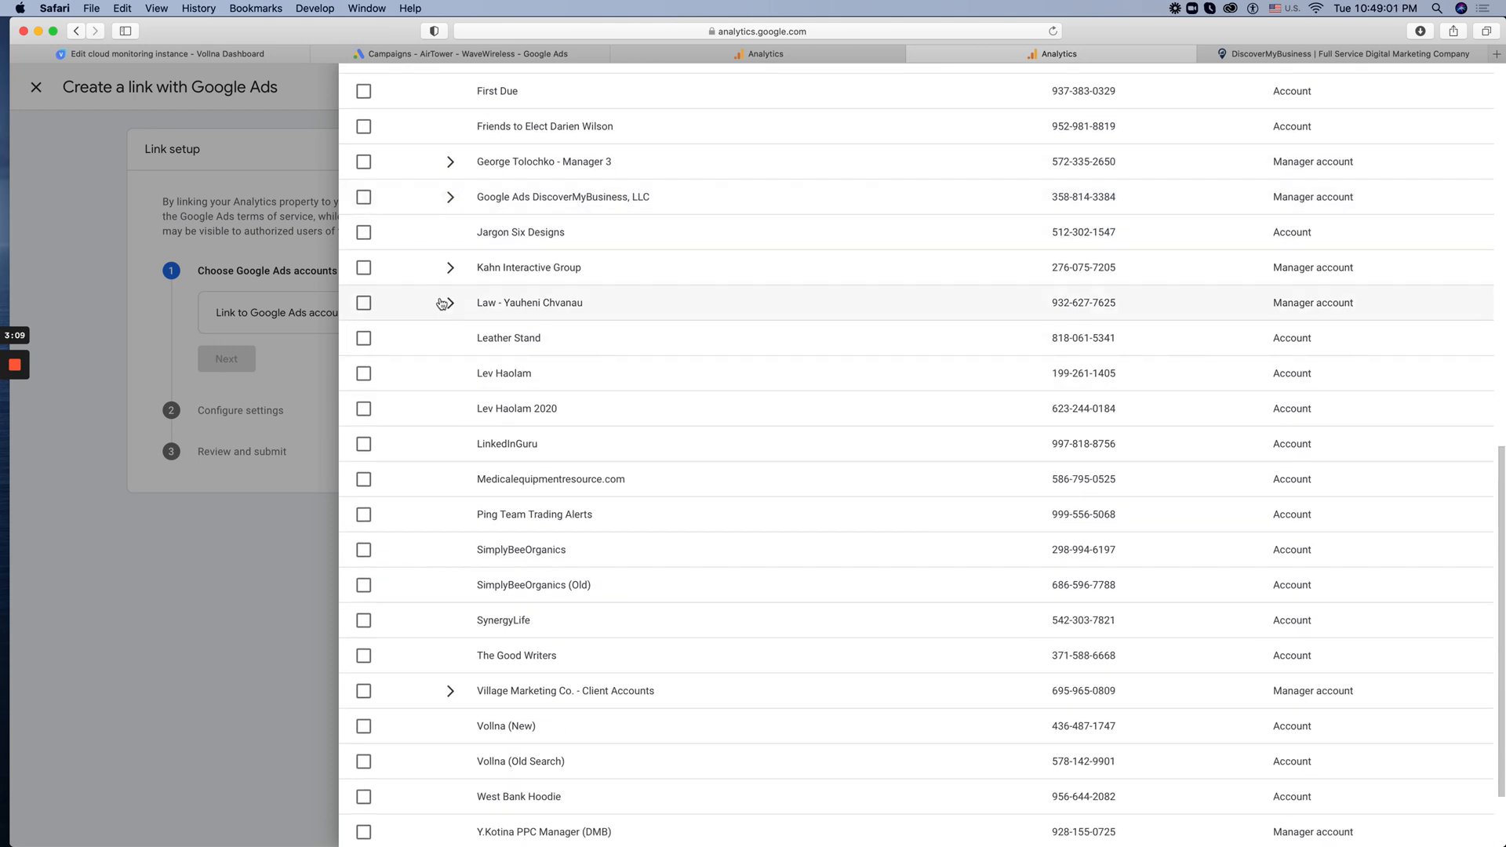
scroll(496, 541, down, 2)
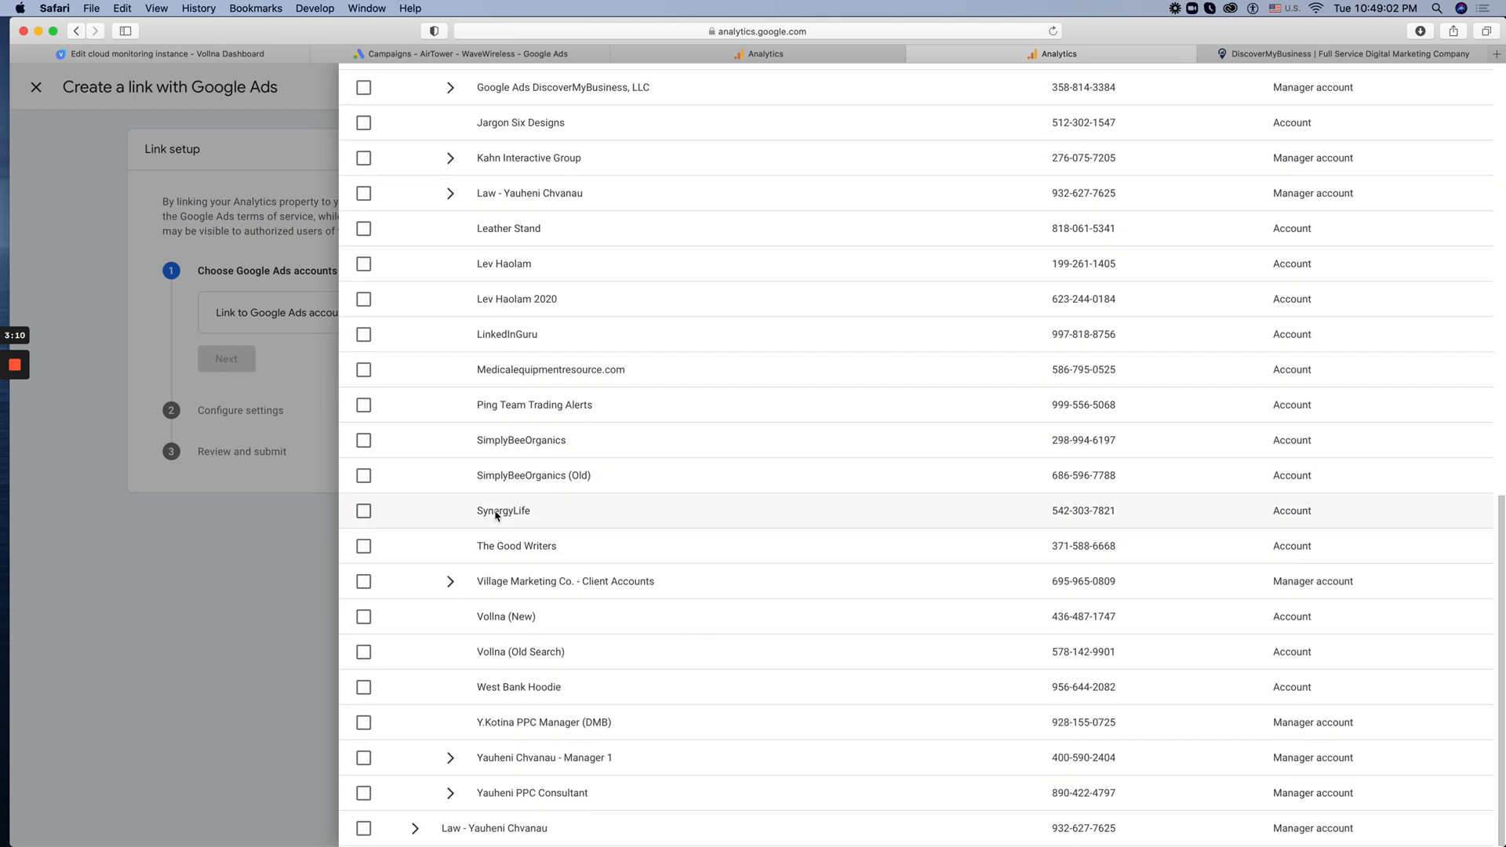
Expand the PPC Consultant and Manager 1 manager accounts and select the New York DMB account under Manager 1
click(450, 794)
scroll(479, 745, down, 1)
click(449, 706)
scroll(502, 701, down, 2)
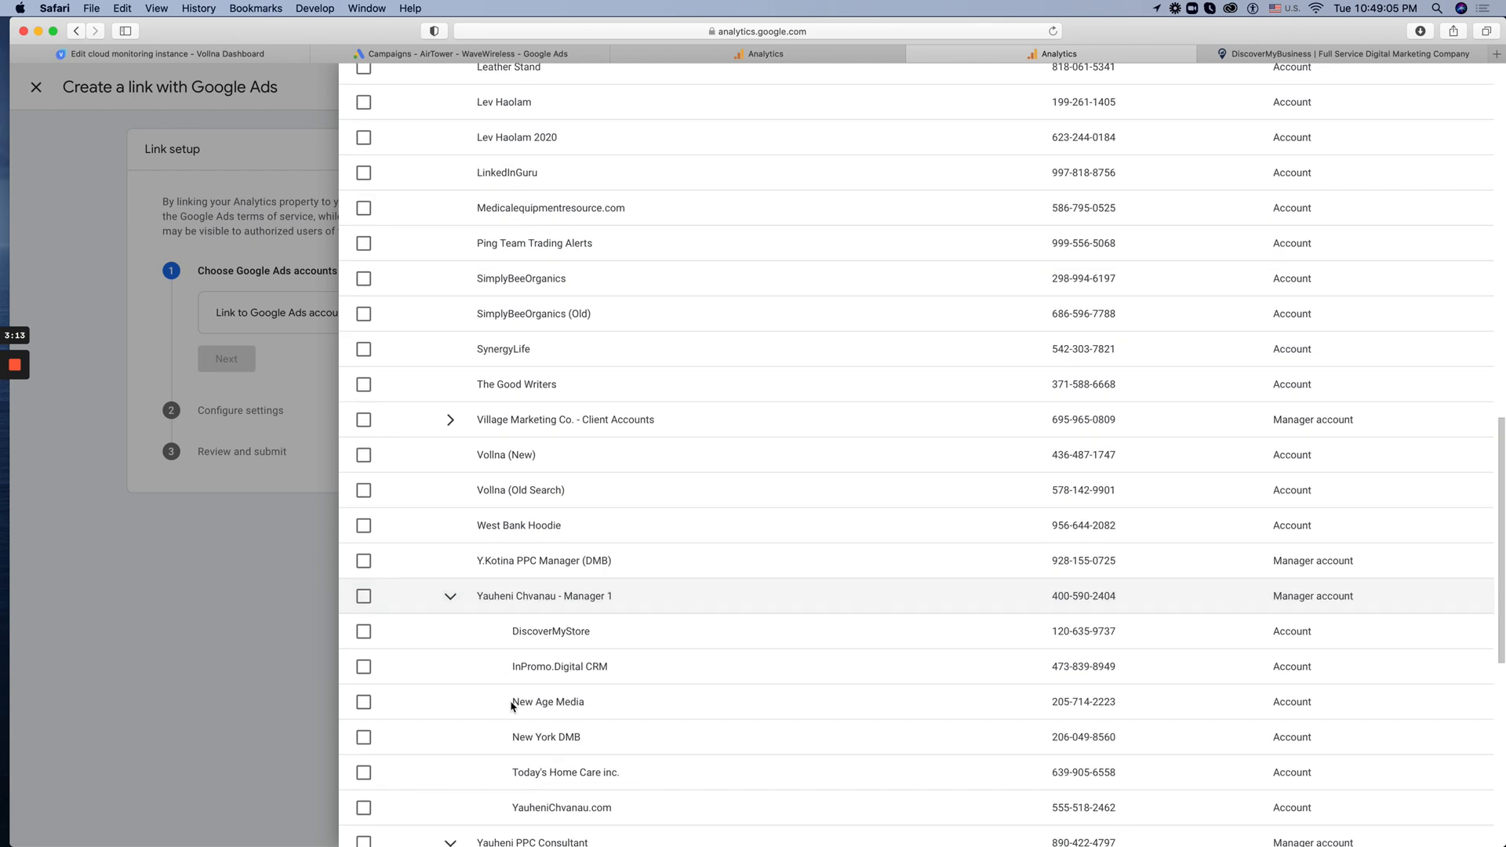
scroll(564, 685, down, 1)
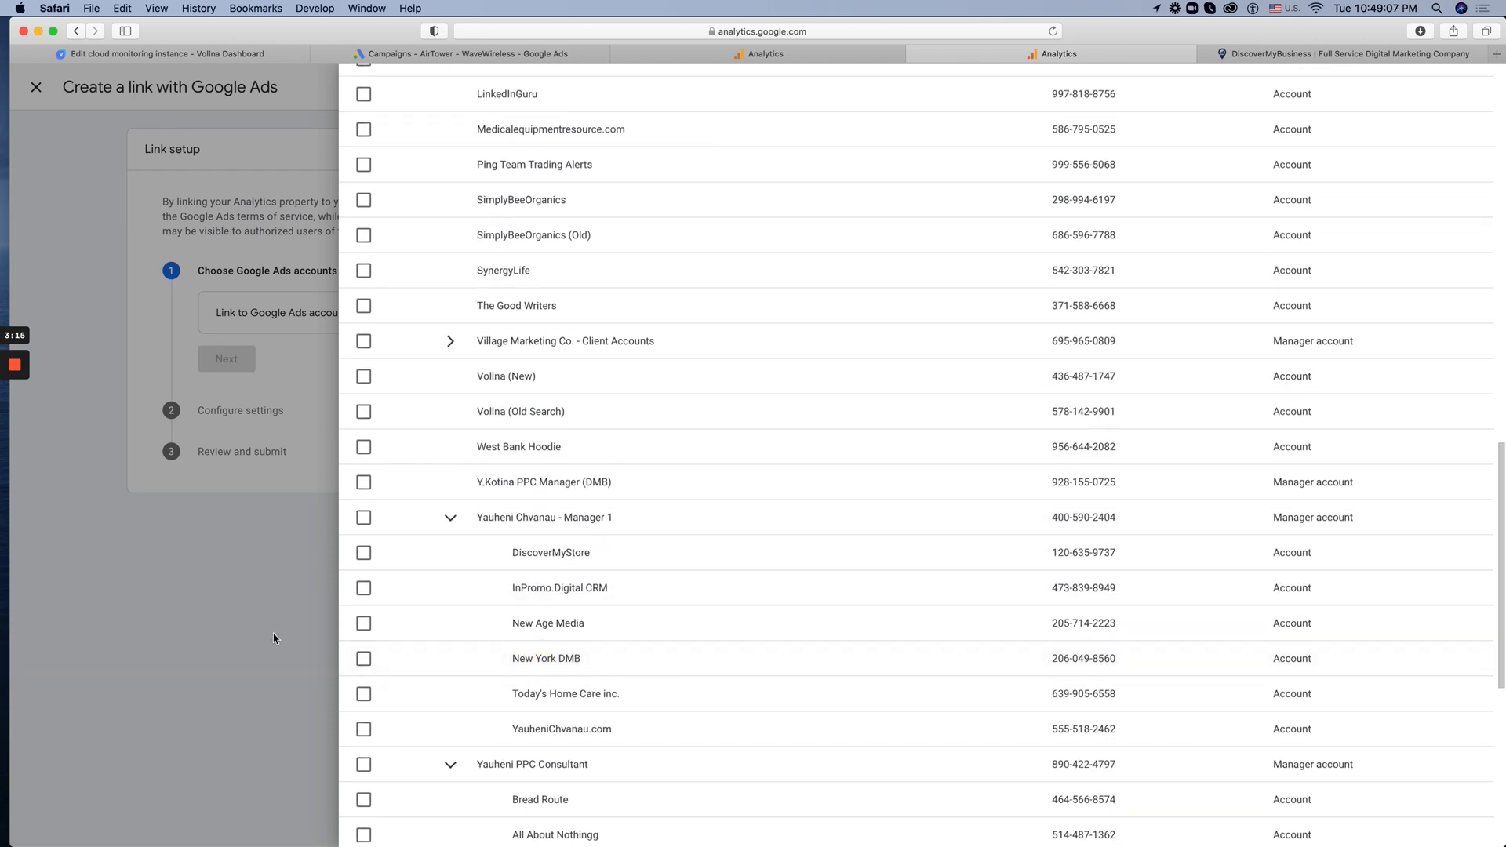
click(361, 659)
Confirm the selected Google Ads account and submit the link, keeping the default personalized advertising and auto-tagging settings
scroll(572, 763, down, 5)
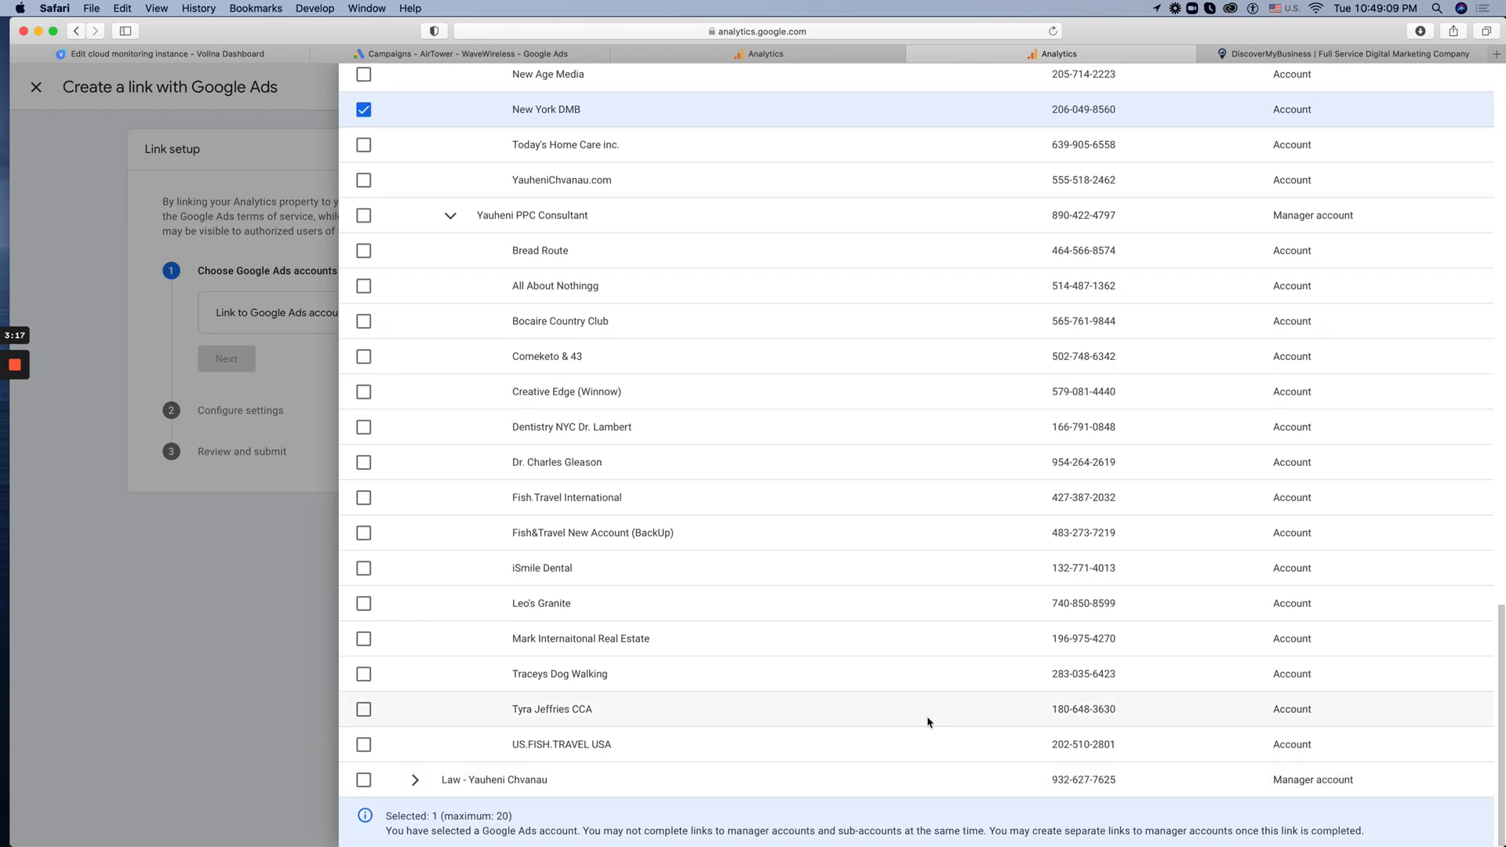
scroll(1332, 350, up, 15)
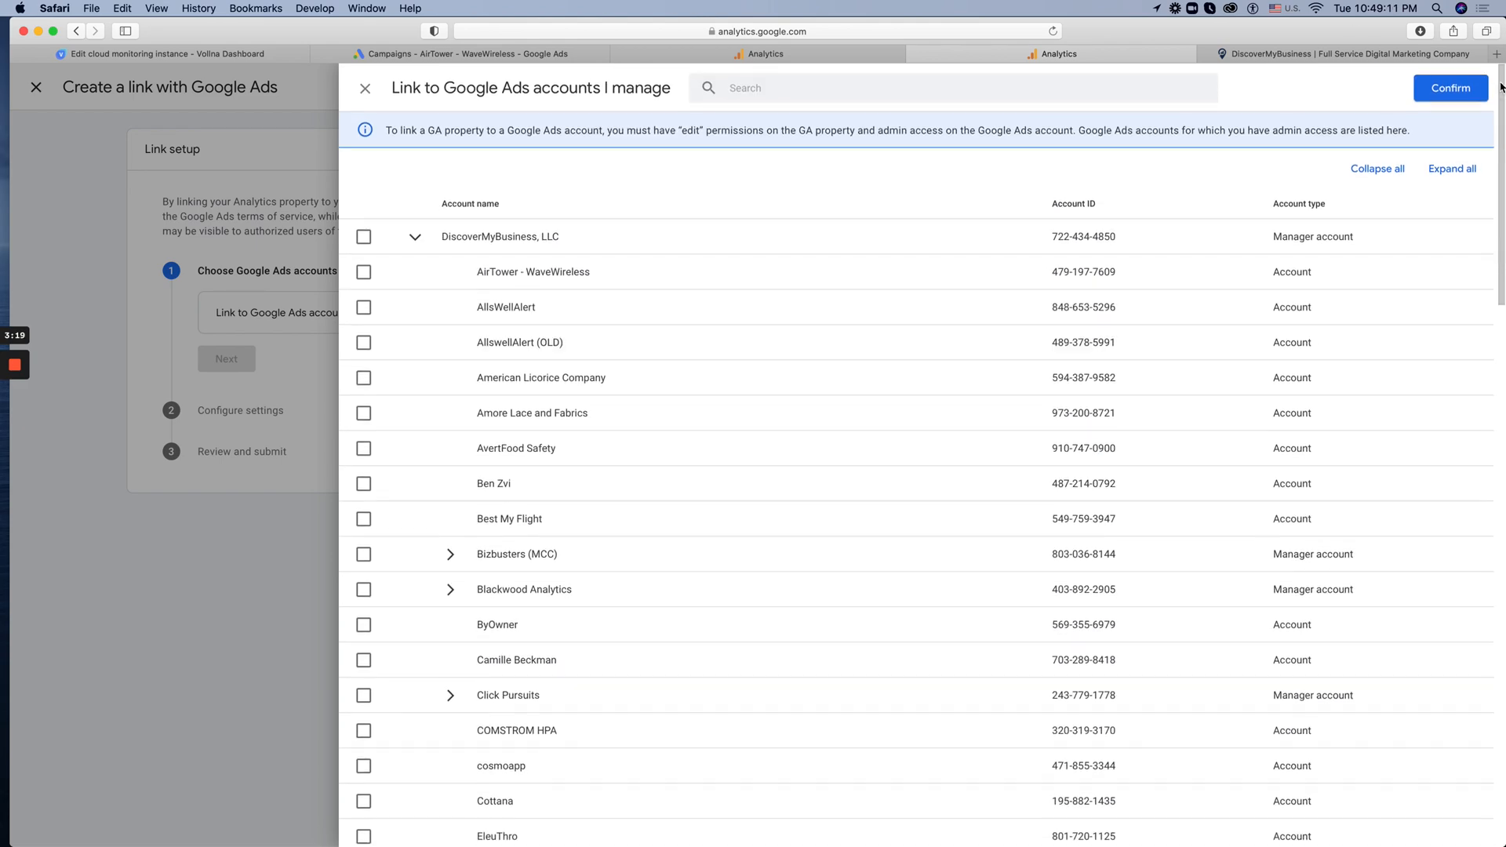
click(1450, 91)
click(554, 397)
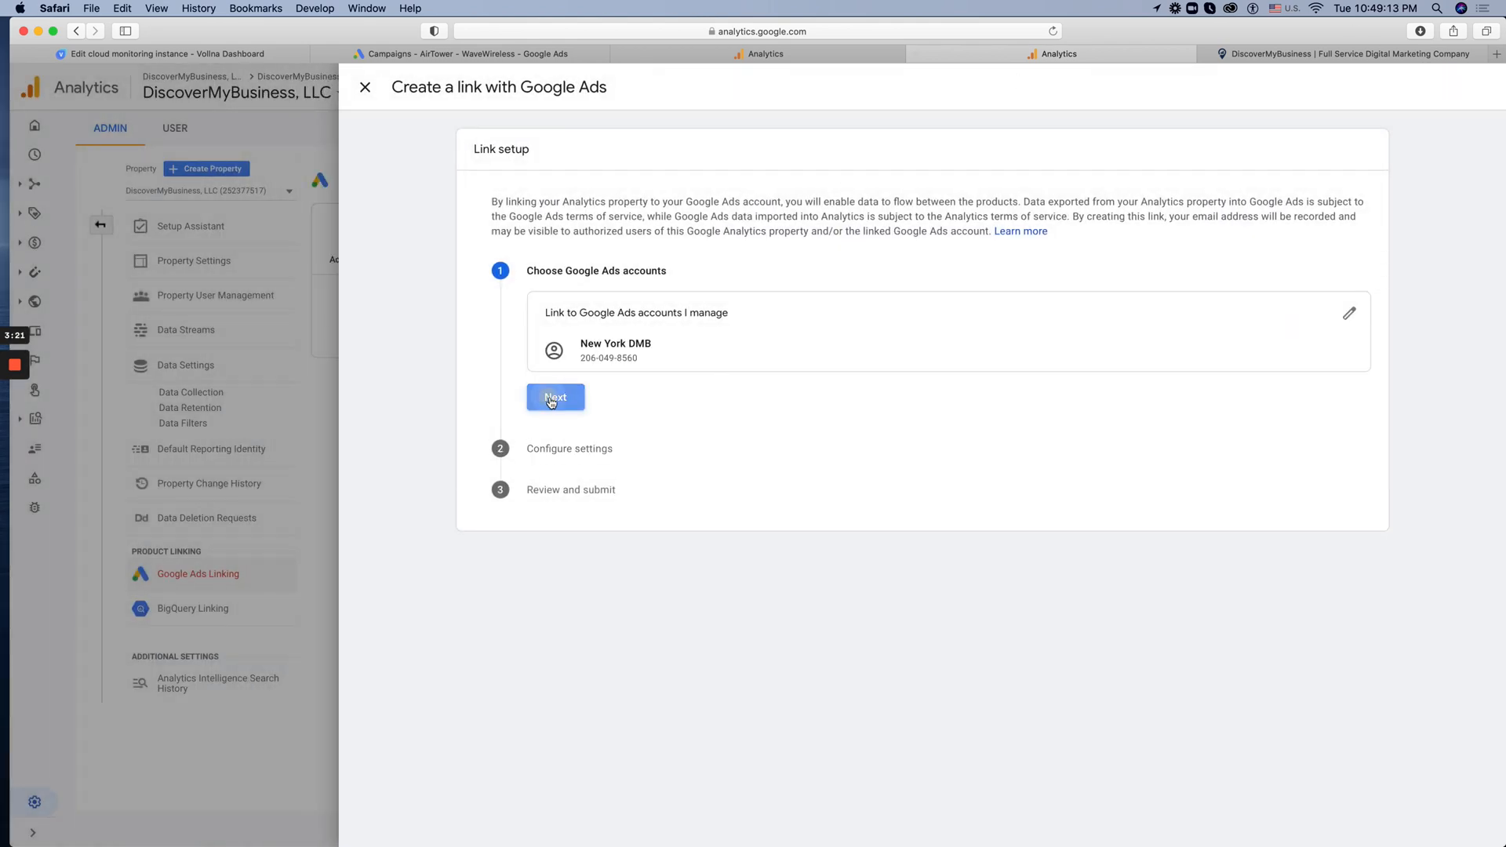
click(631, 521)
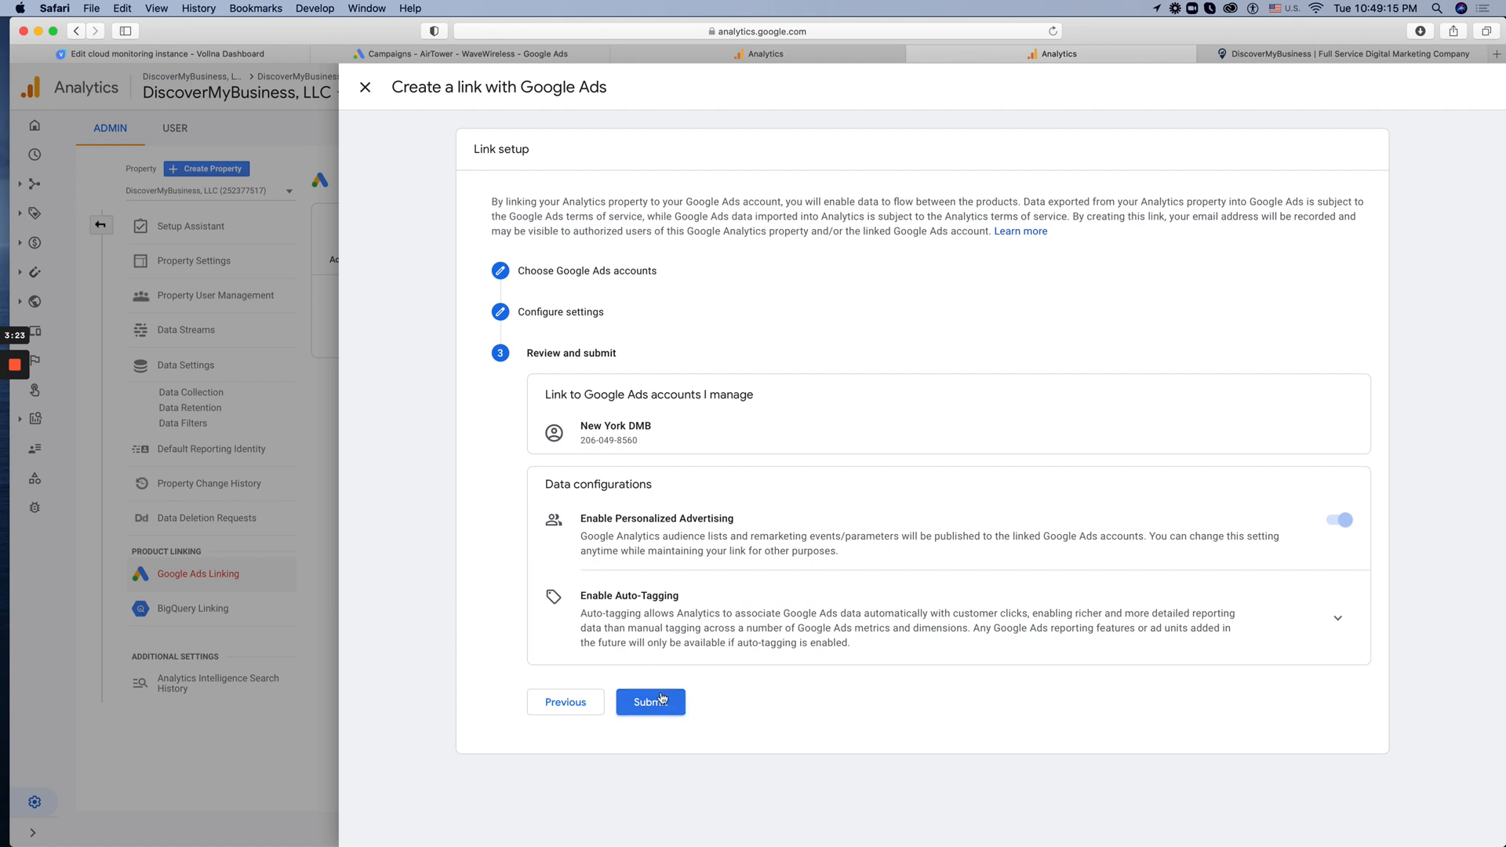
click(661, 705)
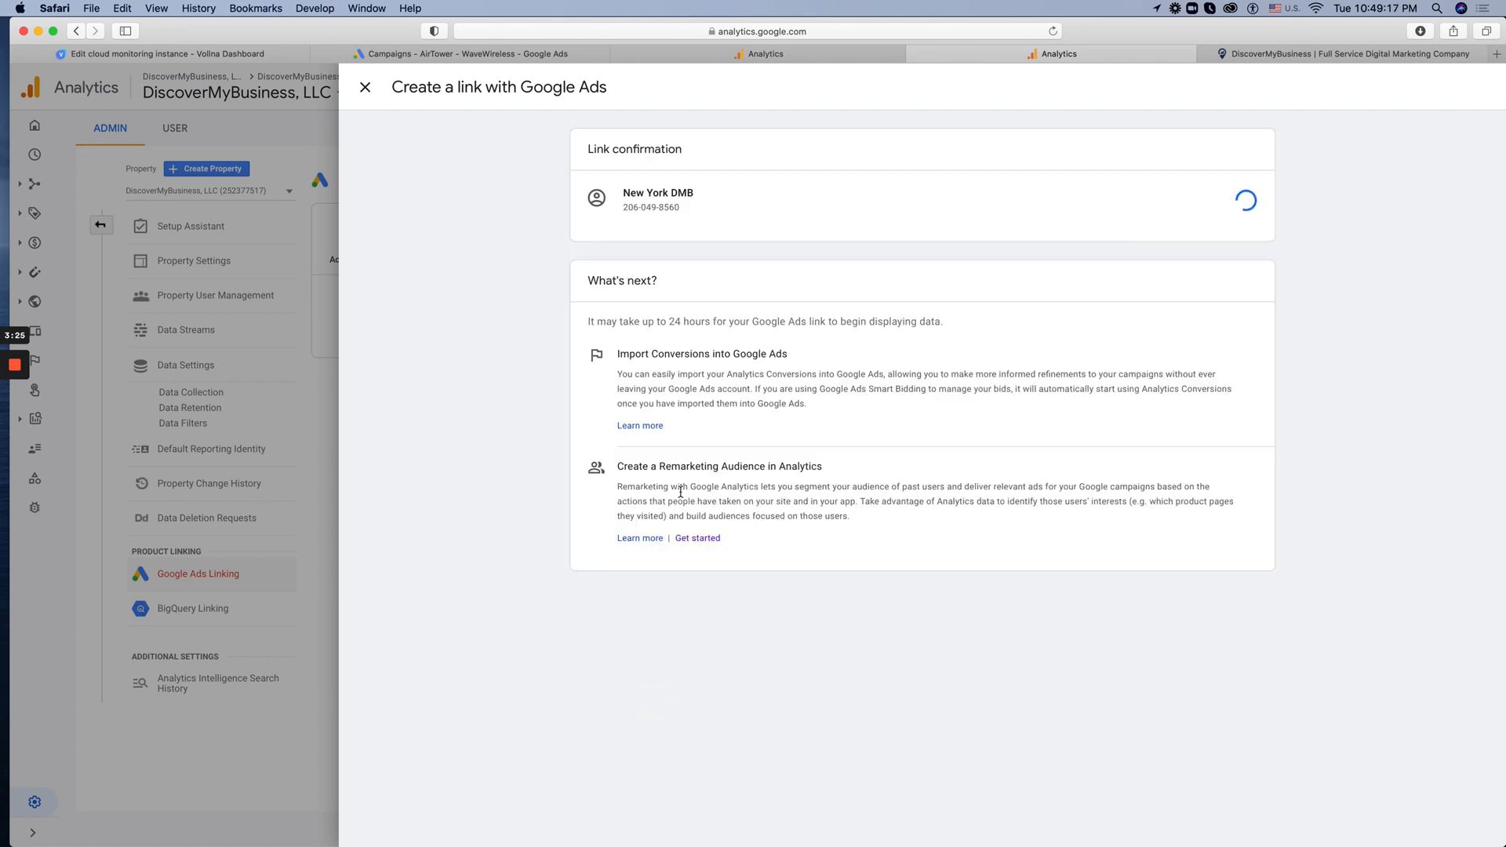
click(291, 712)
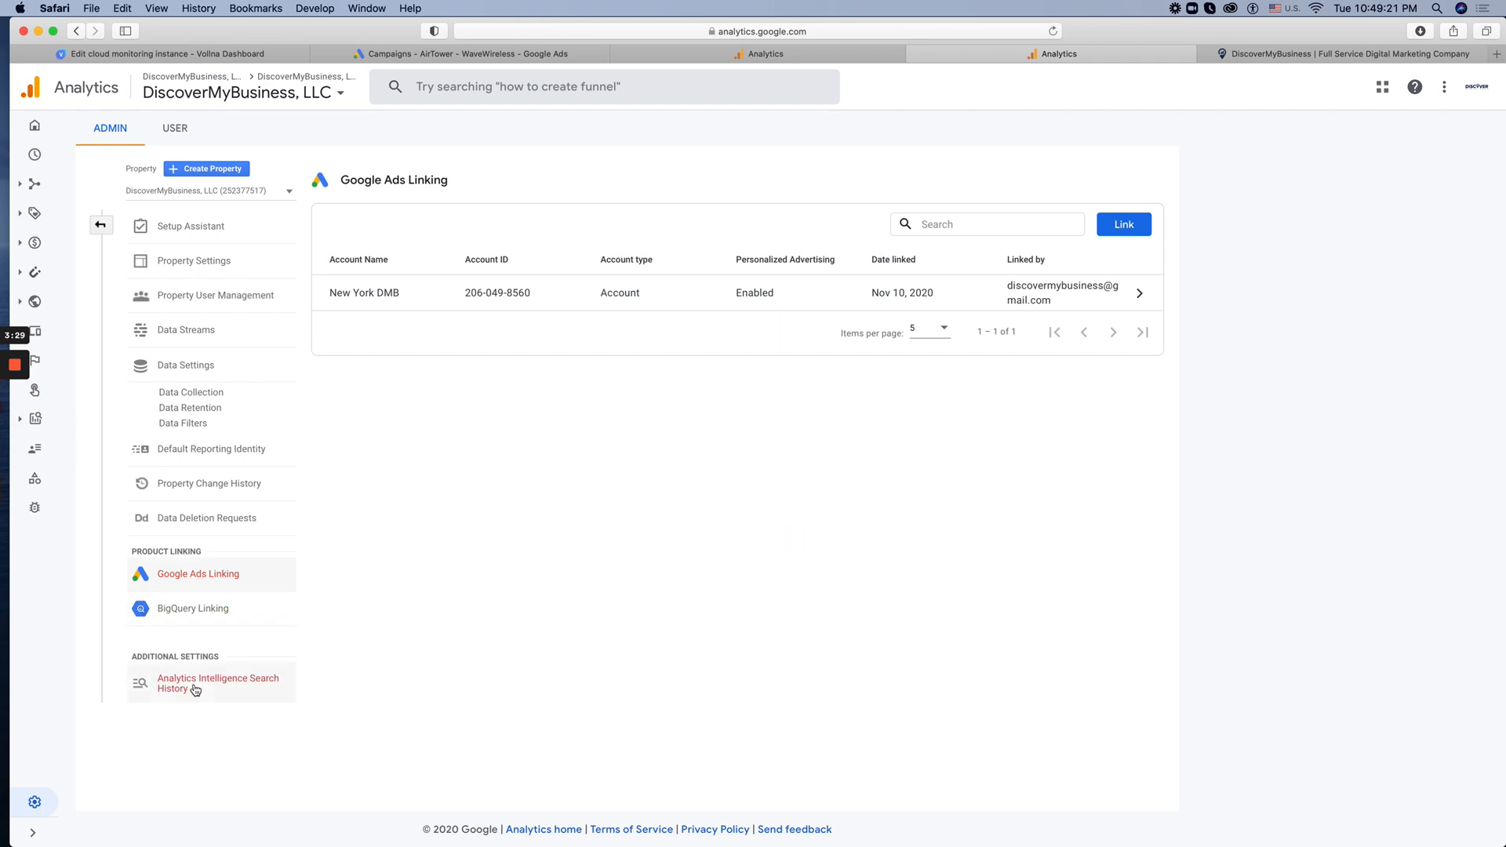
Review the remaining Setup Assistant sections and open Define audiences to view the property's audience list
click(183, 222)
scroll(625, 558, down, 6)
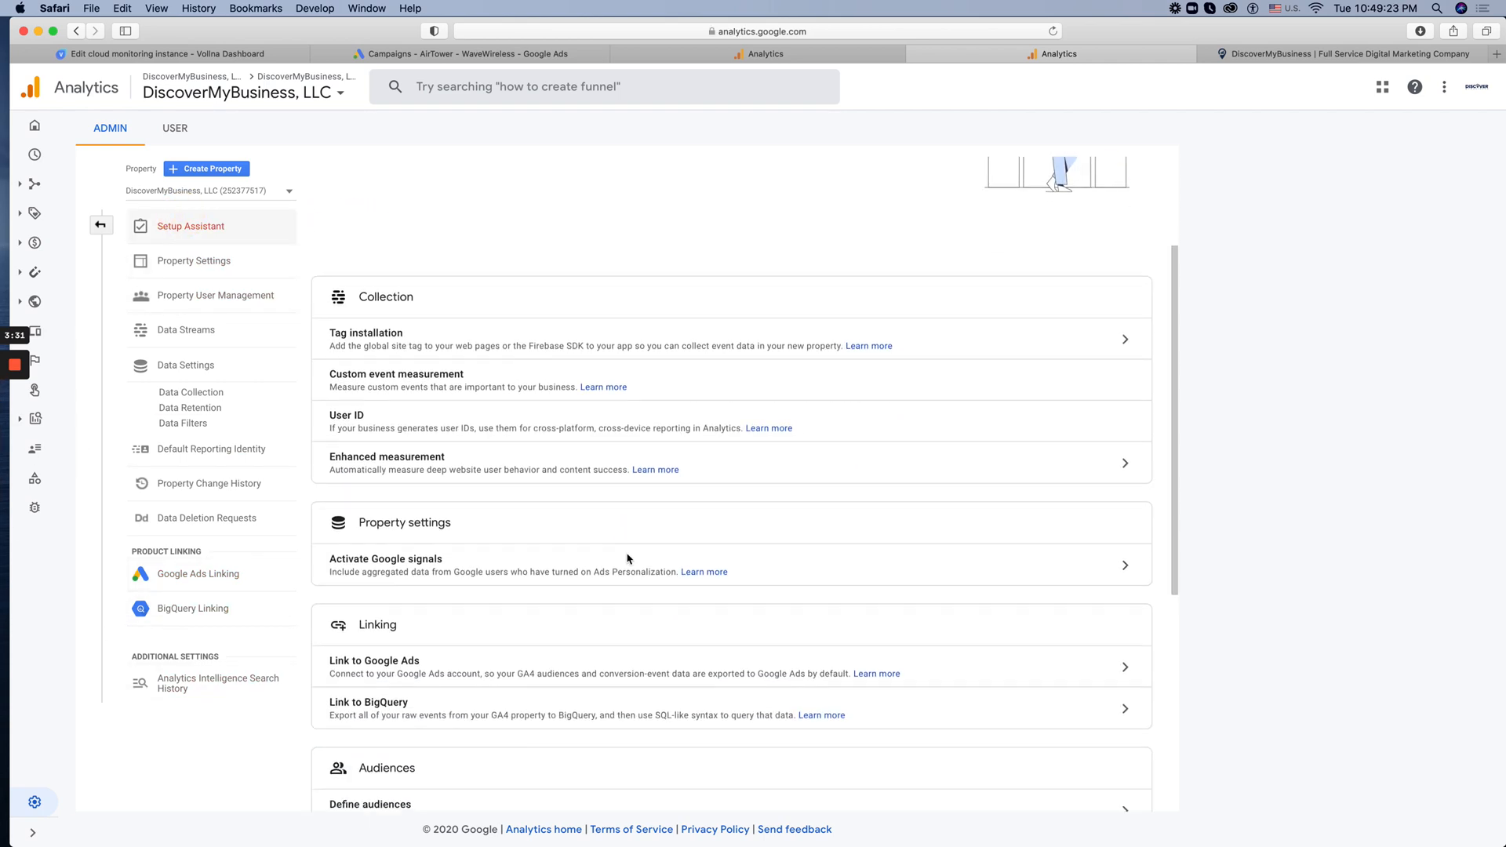
scroll(618, 558, down, 2)
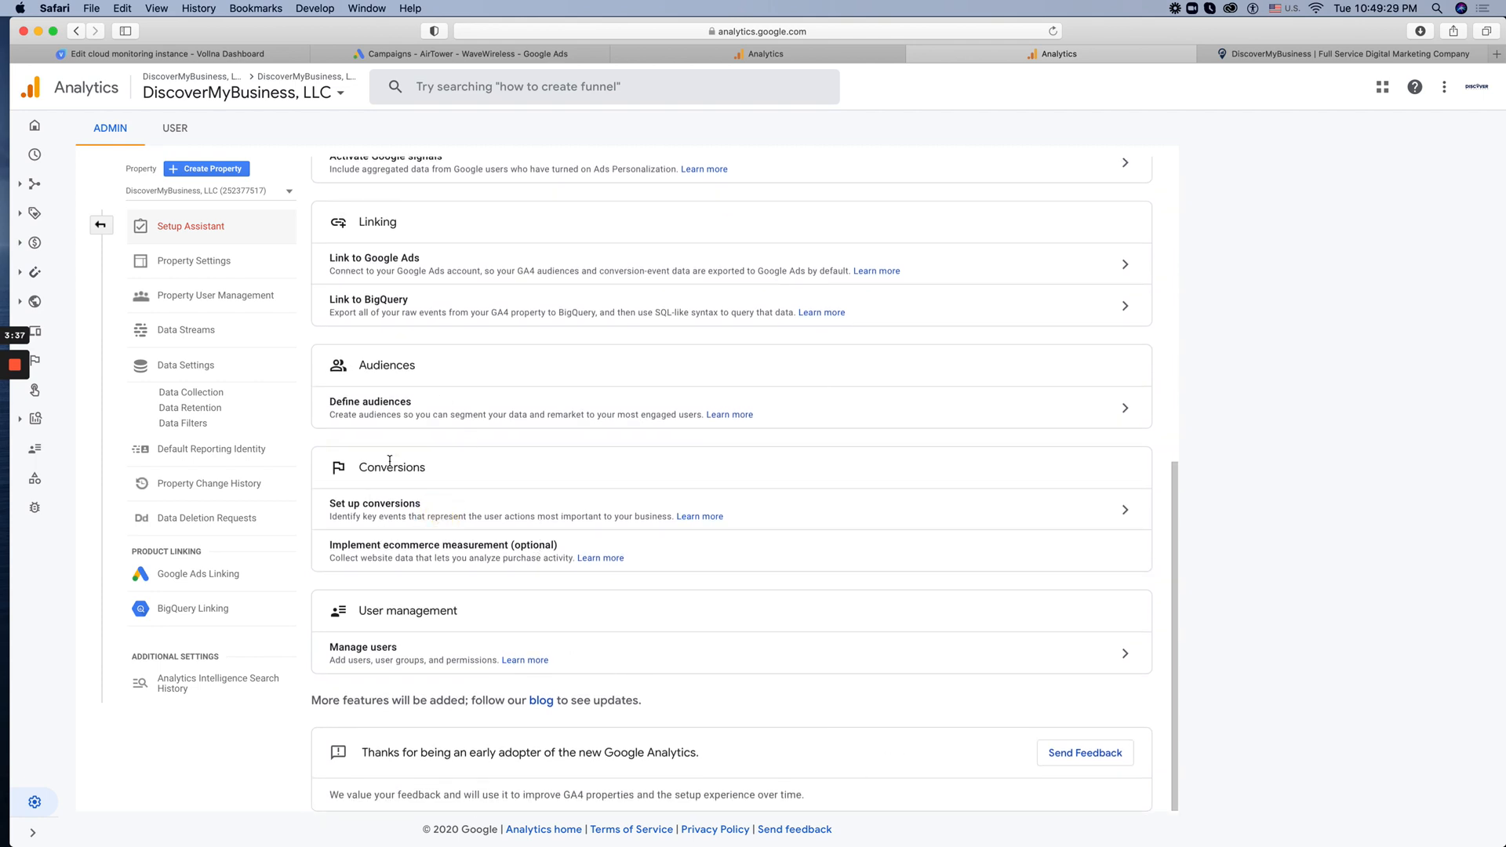
click(1123, 406)
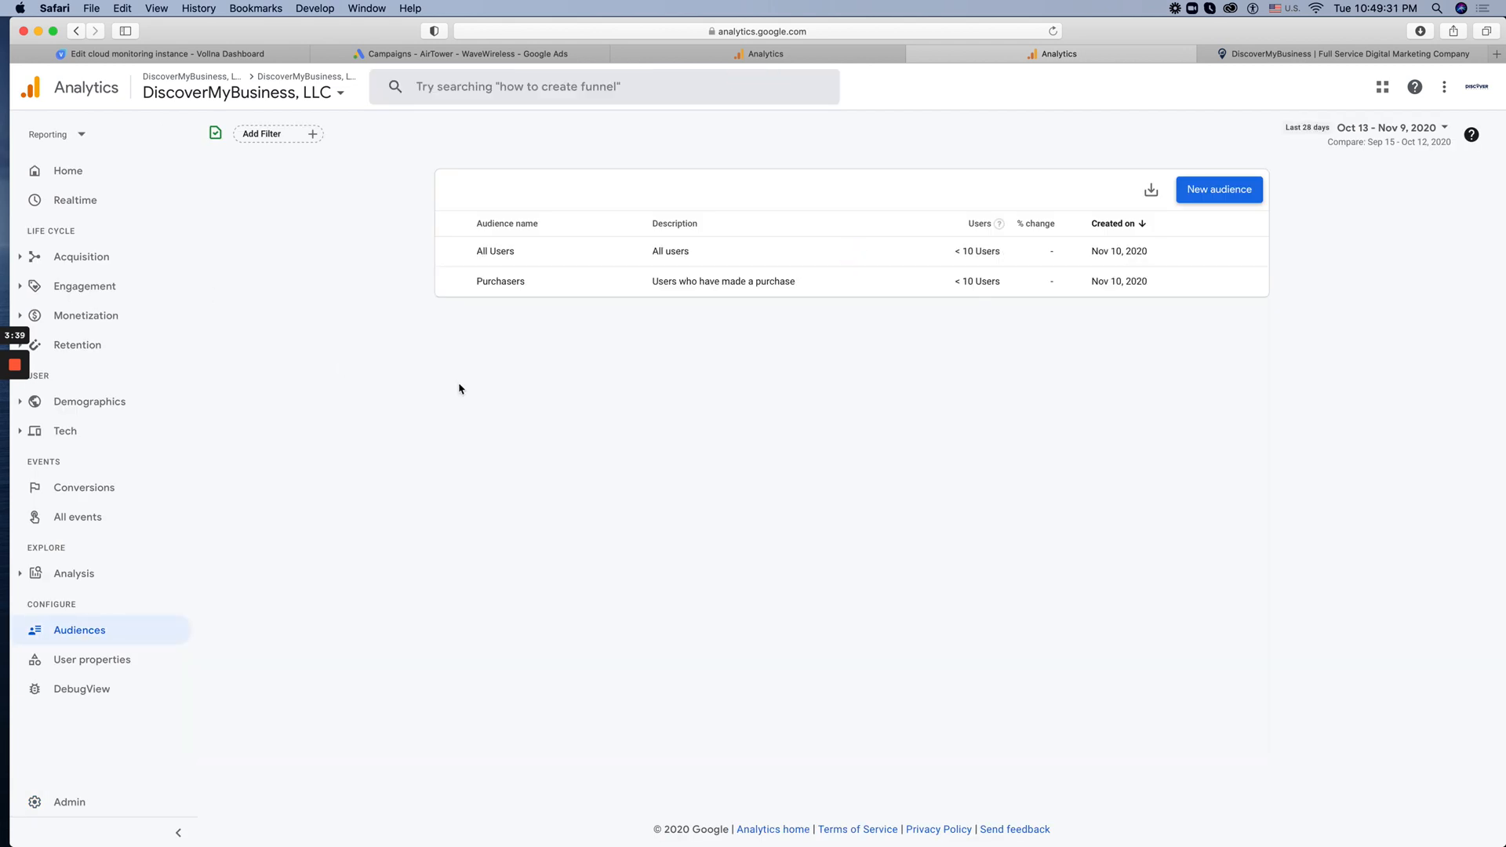
Open Property Settings from the Admin area and highlight the property ID
click(68, 801)
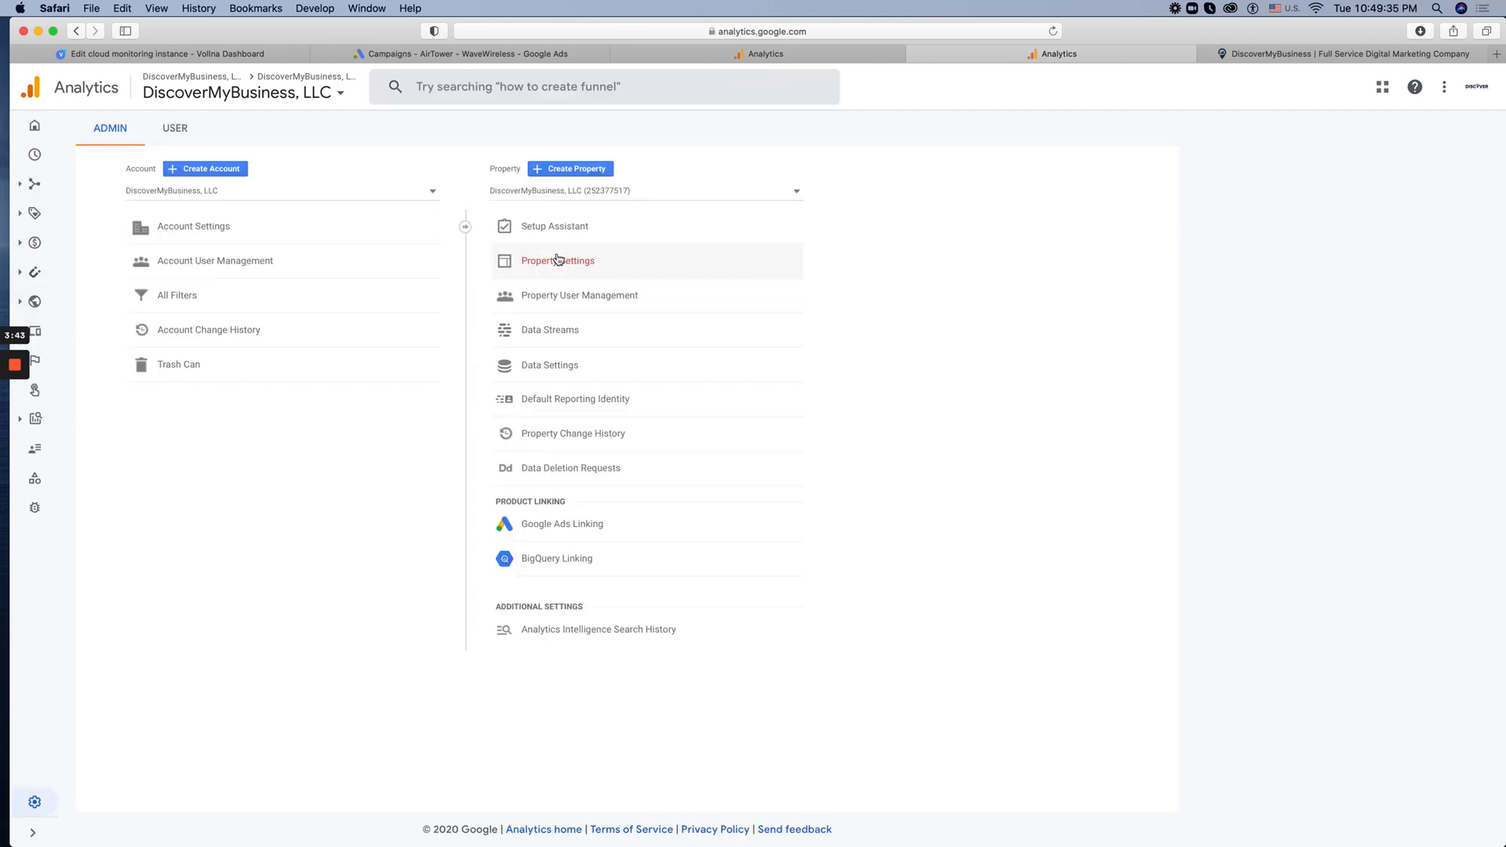
click(558, 260)
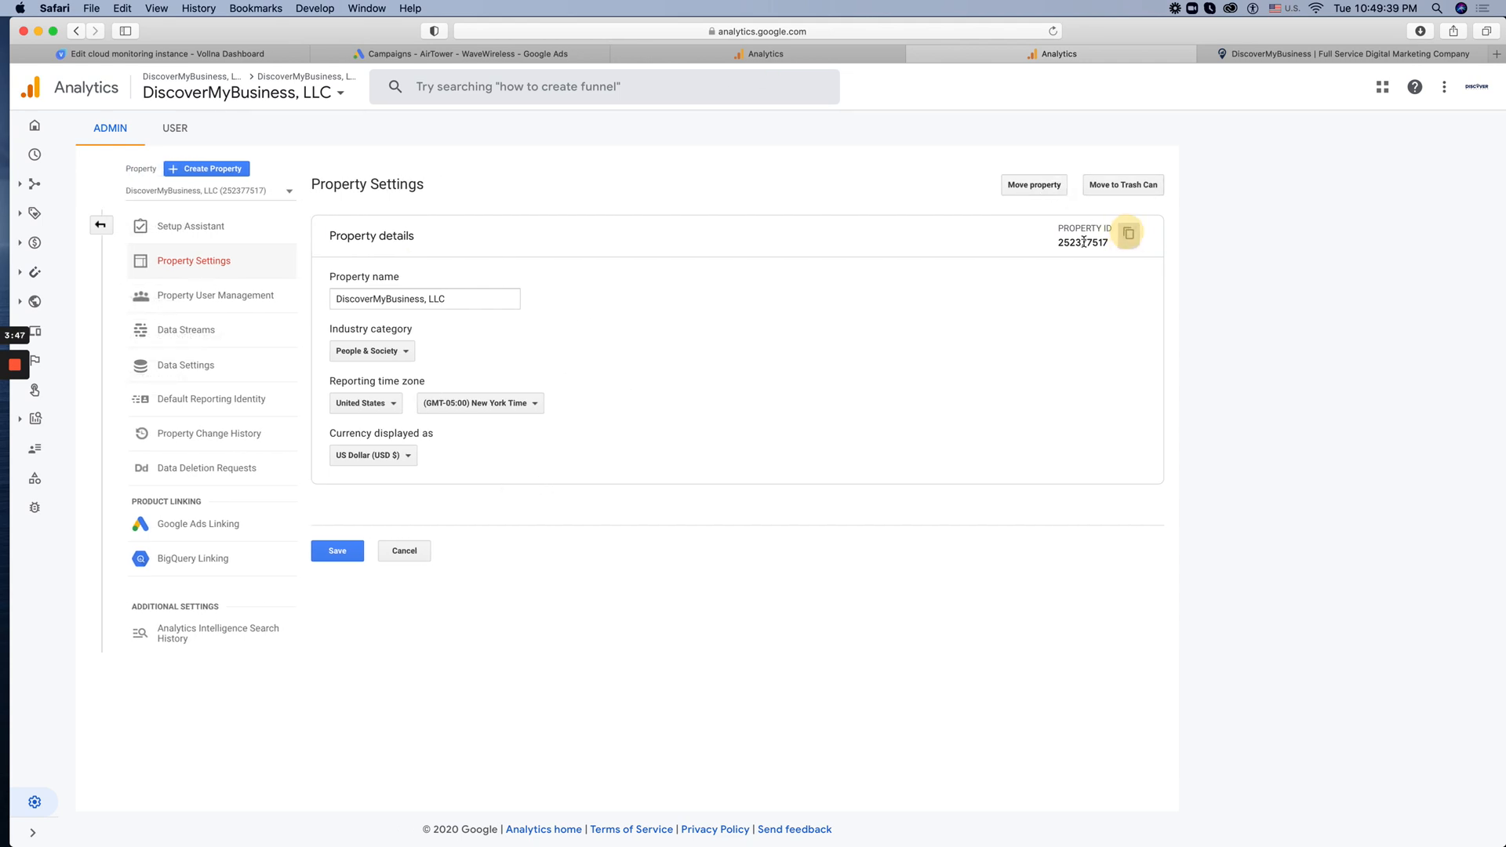
double_click(1114, 244)
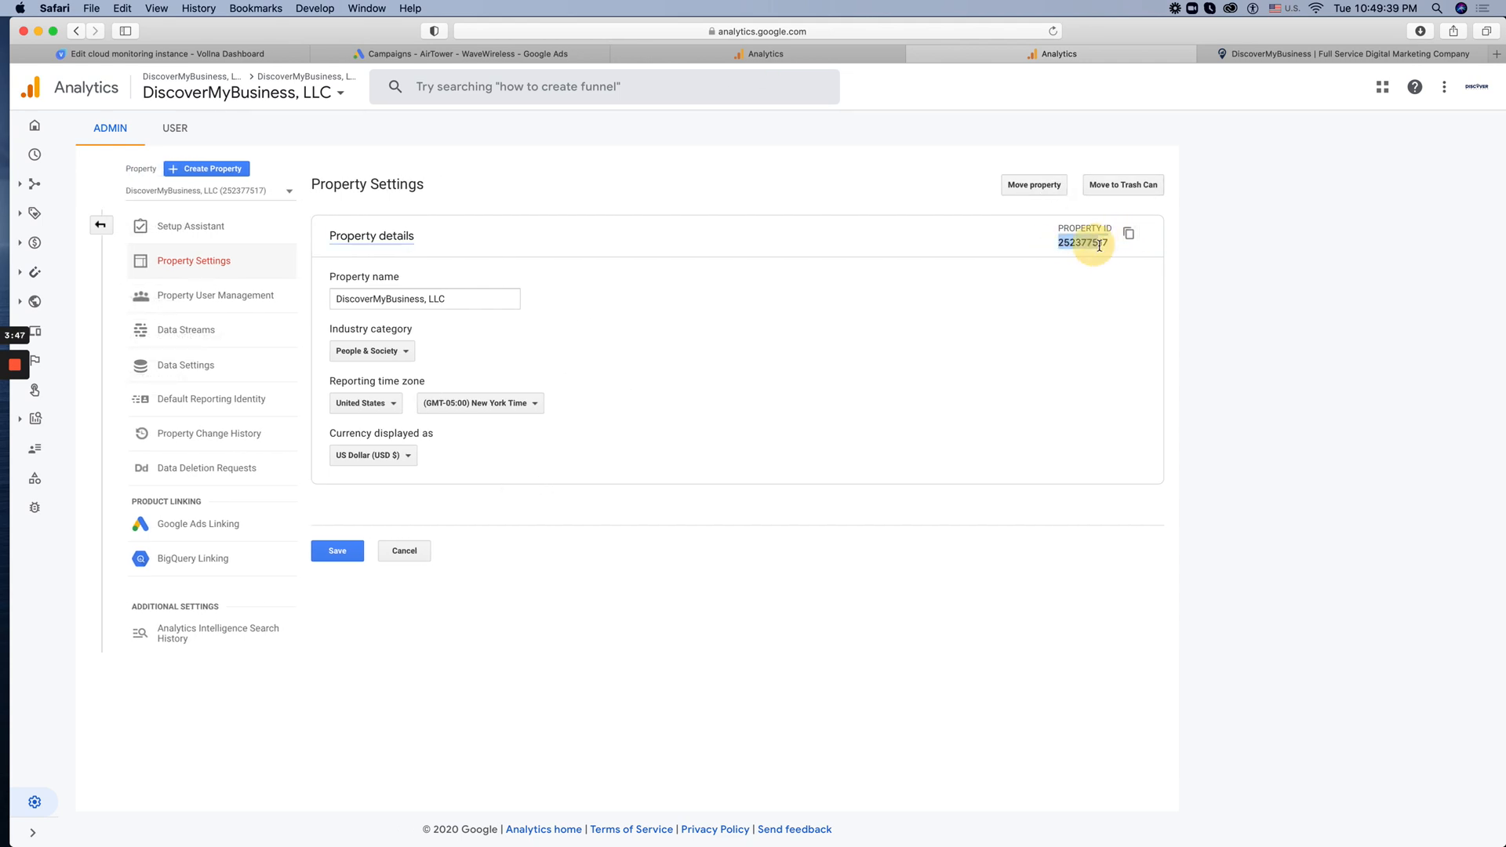
Try to open Property User Management and return to the Setup Assistant
click(216, 295)
click(271, 521)
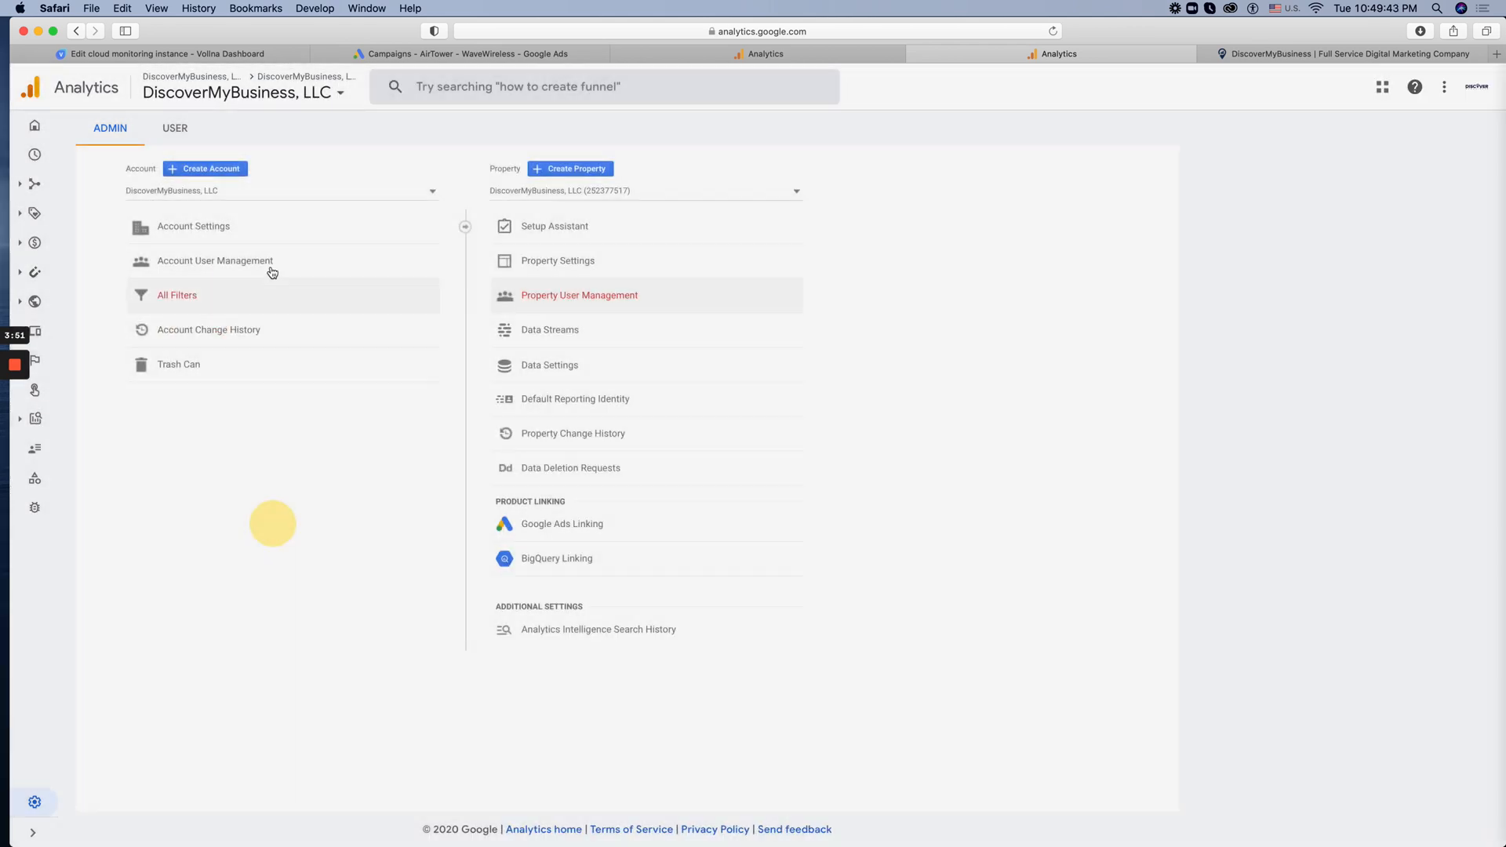
click(569, 225)
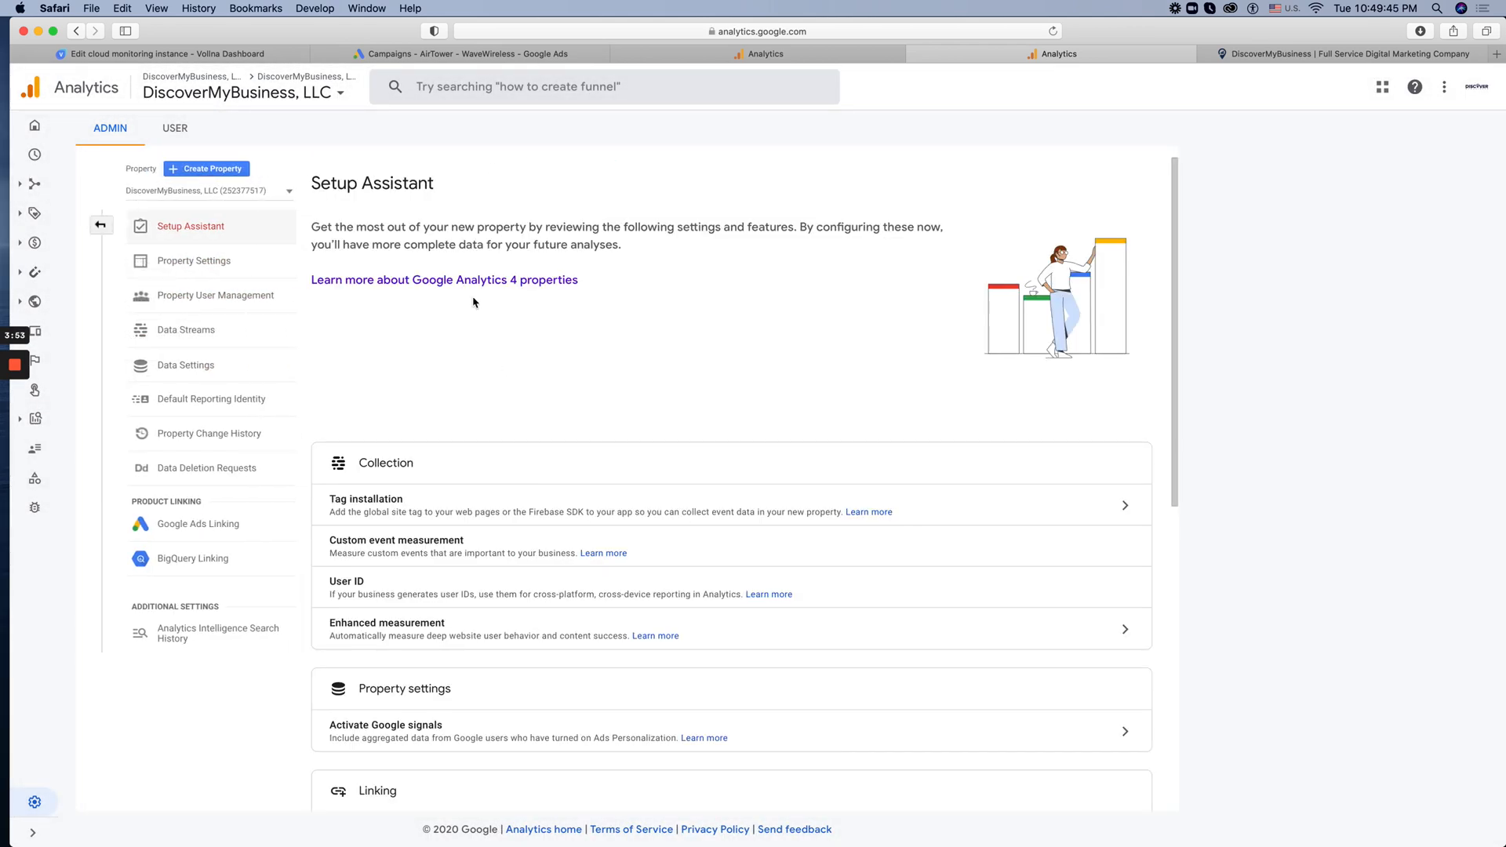
Open the web stream details of the DiscoverMyBusiness, LLC data stream from the Setup Assistant's Tag installation setting
scroll(473, 302, down, 3)
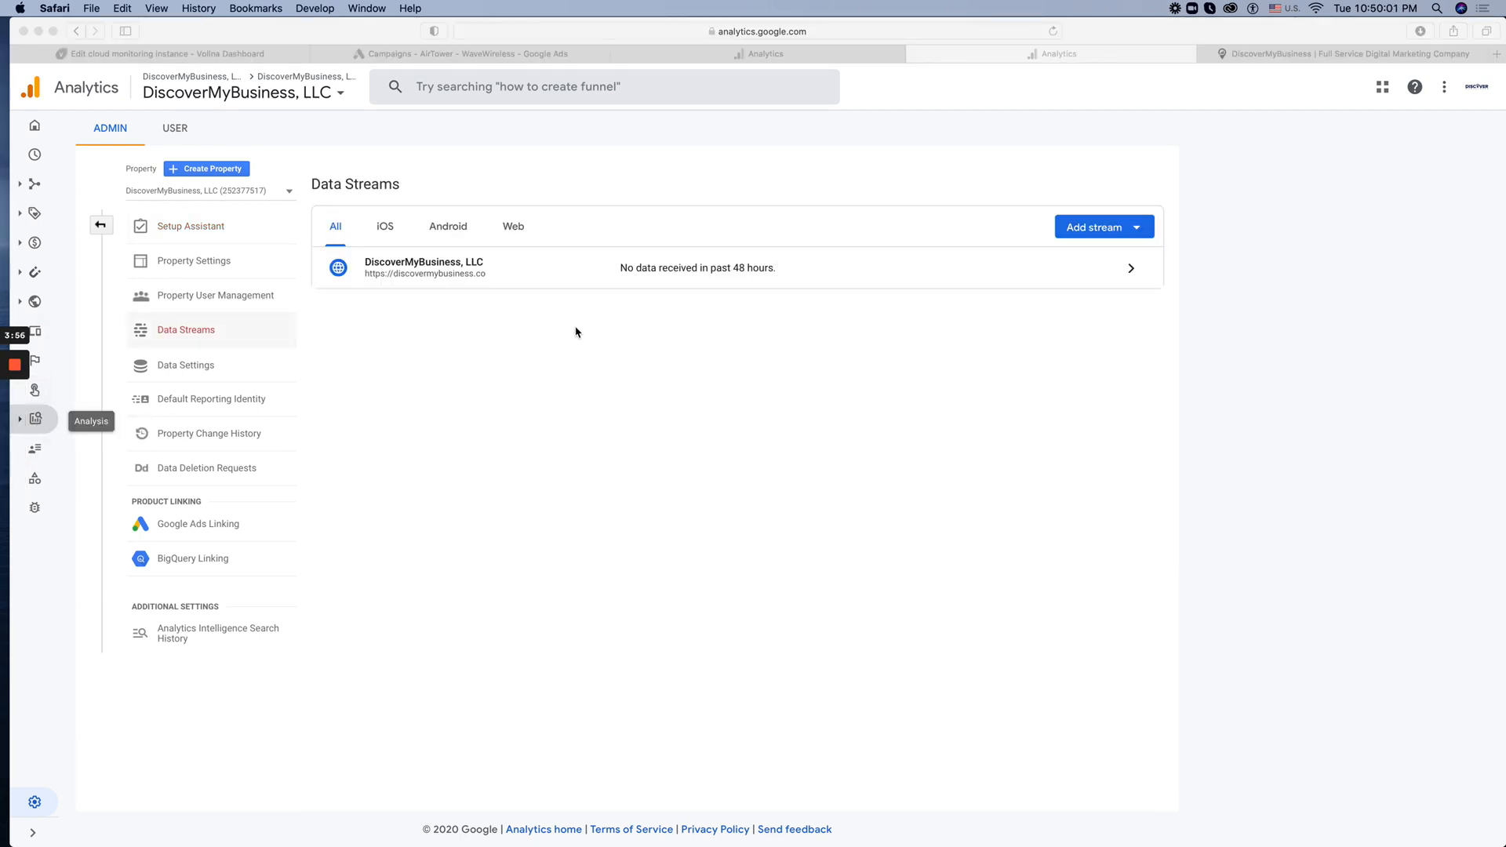
click(771, 272)
click(190, 222)
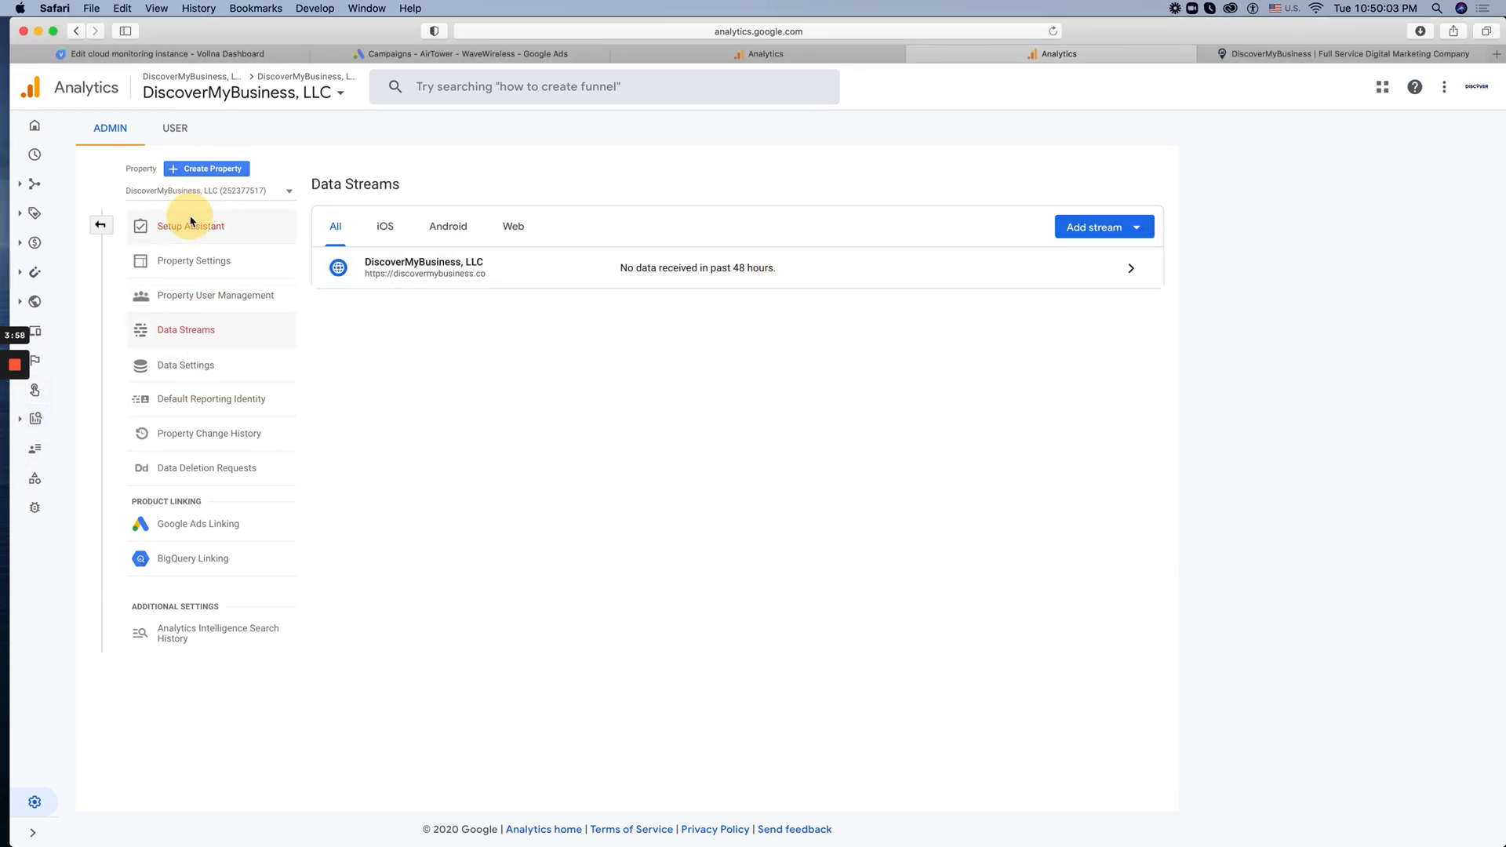
click(1133, 506)
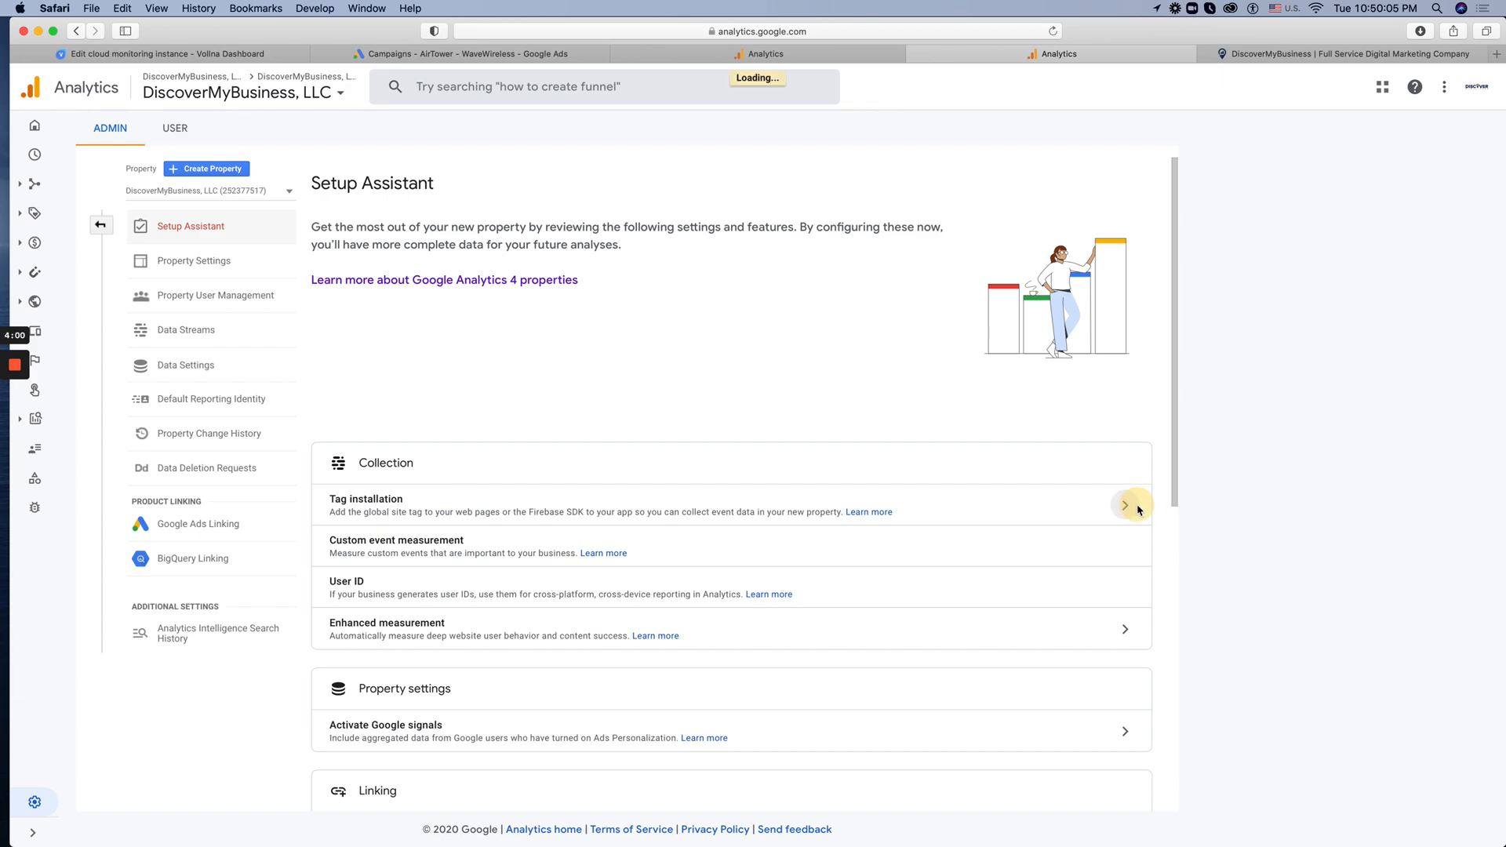
click(1049, 286)
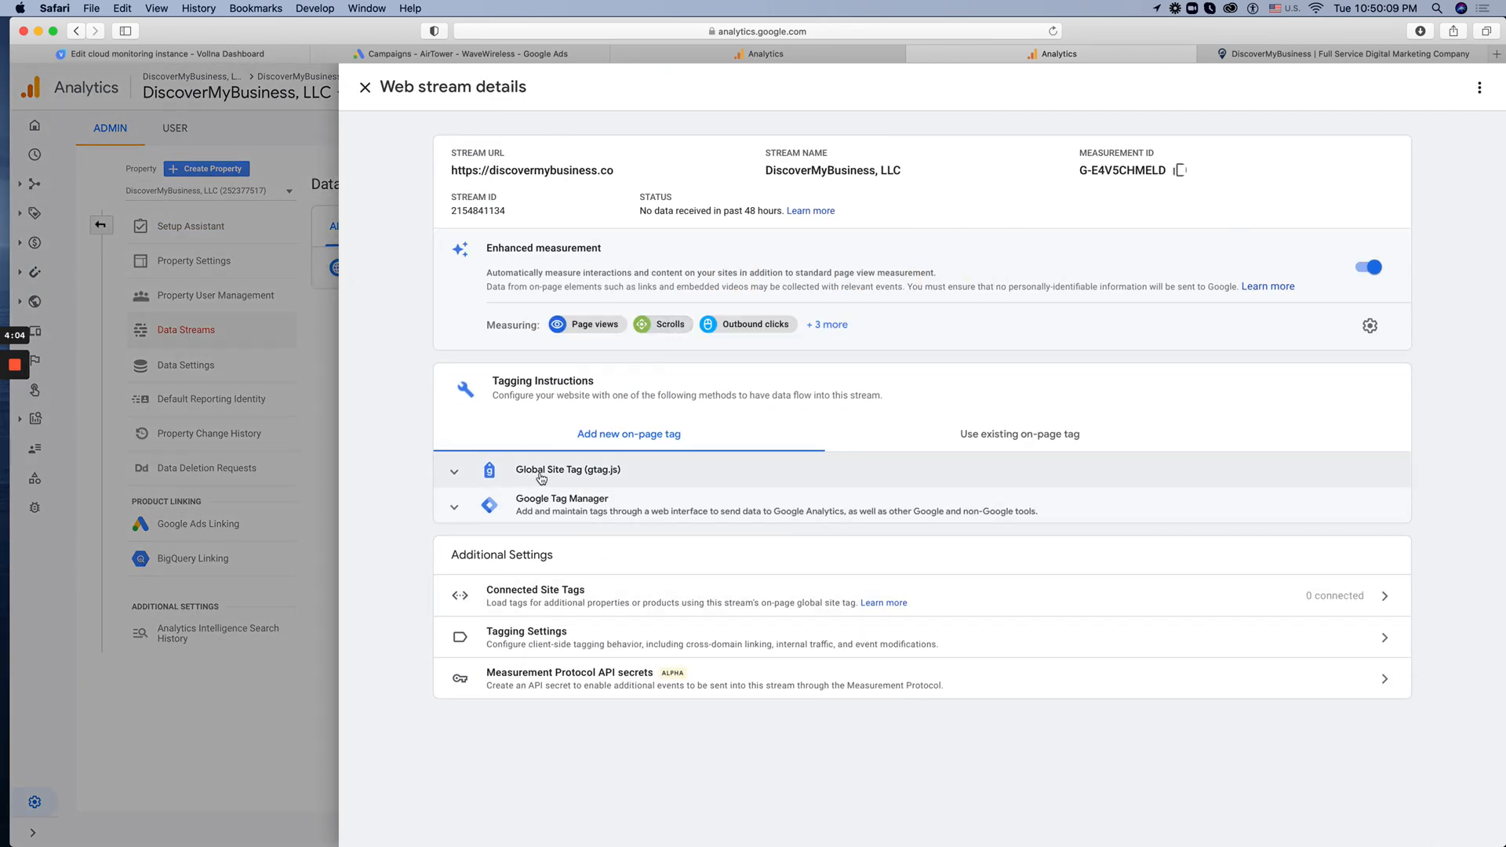
Expand the Global Site Tag (gtag.js) tagging instructions and highlight the code snippet and the stream's measurement ID
click(513, 475)
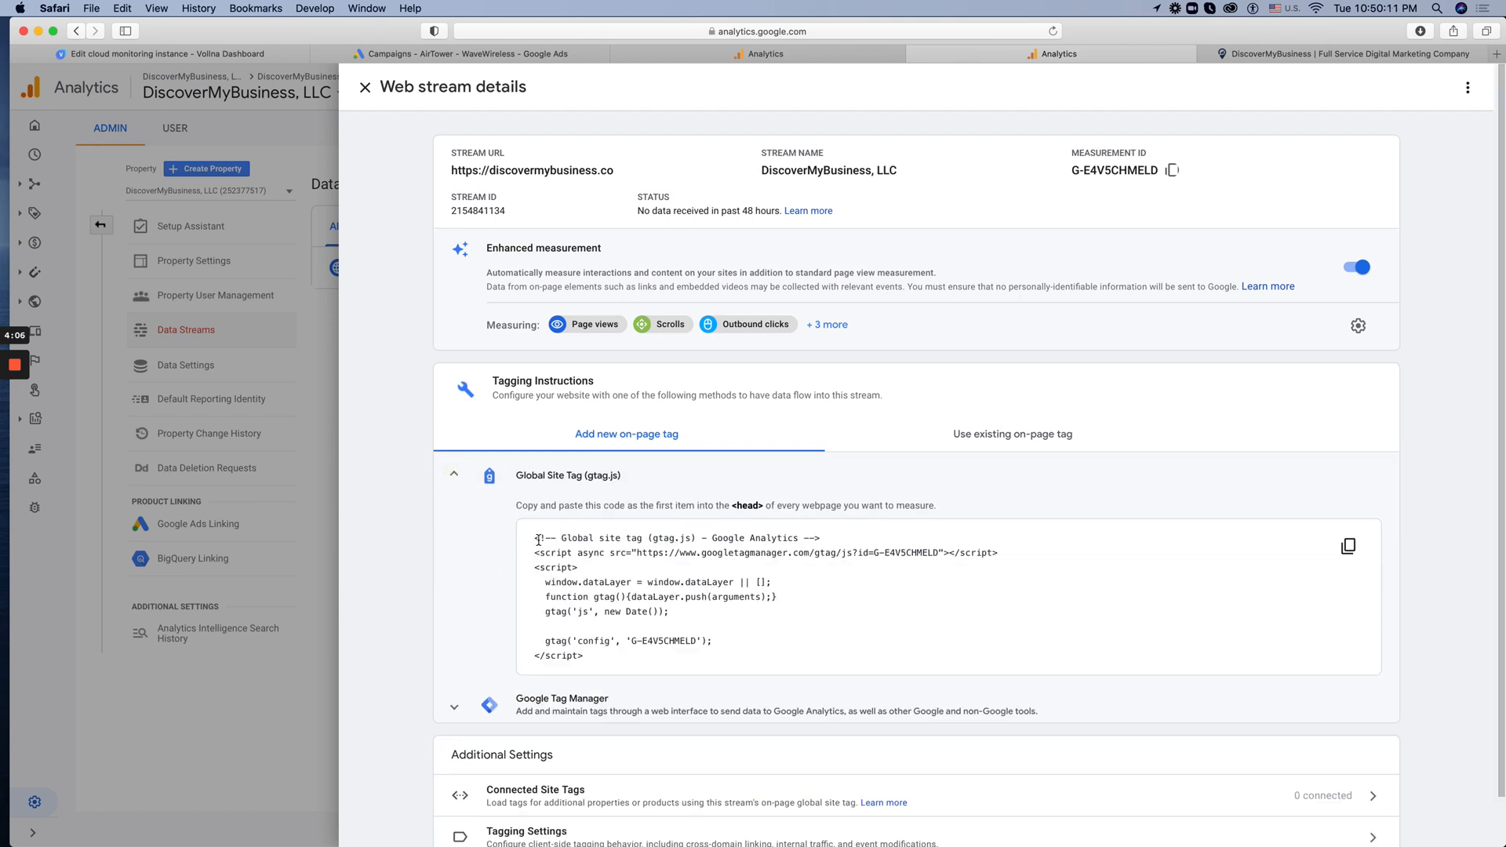
drag(535, 539, 625, 659)
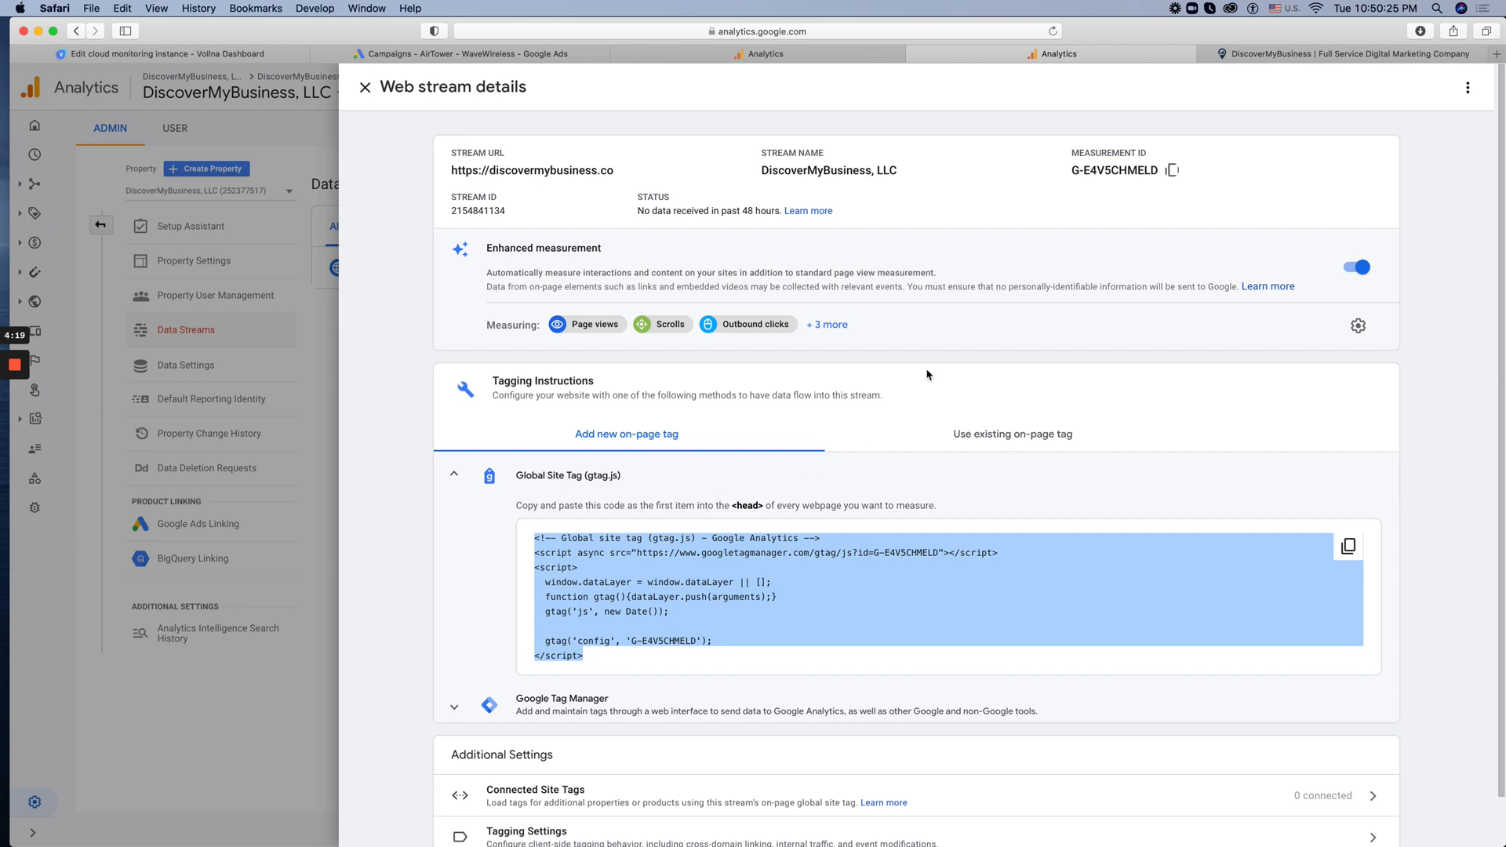
click(1096, 179)
drag(1087, 171, 1139, 170)
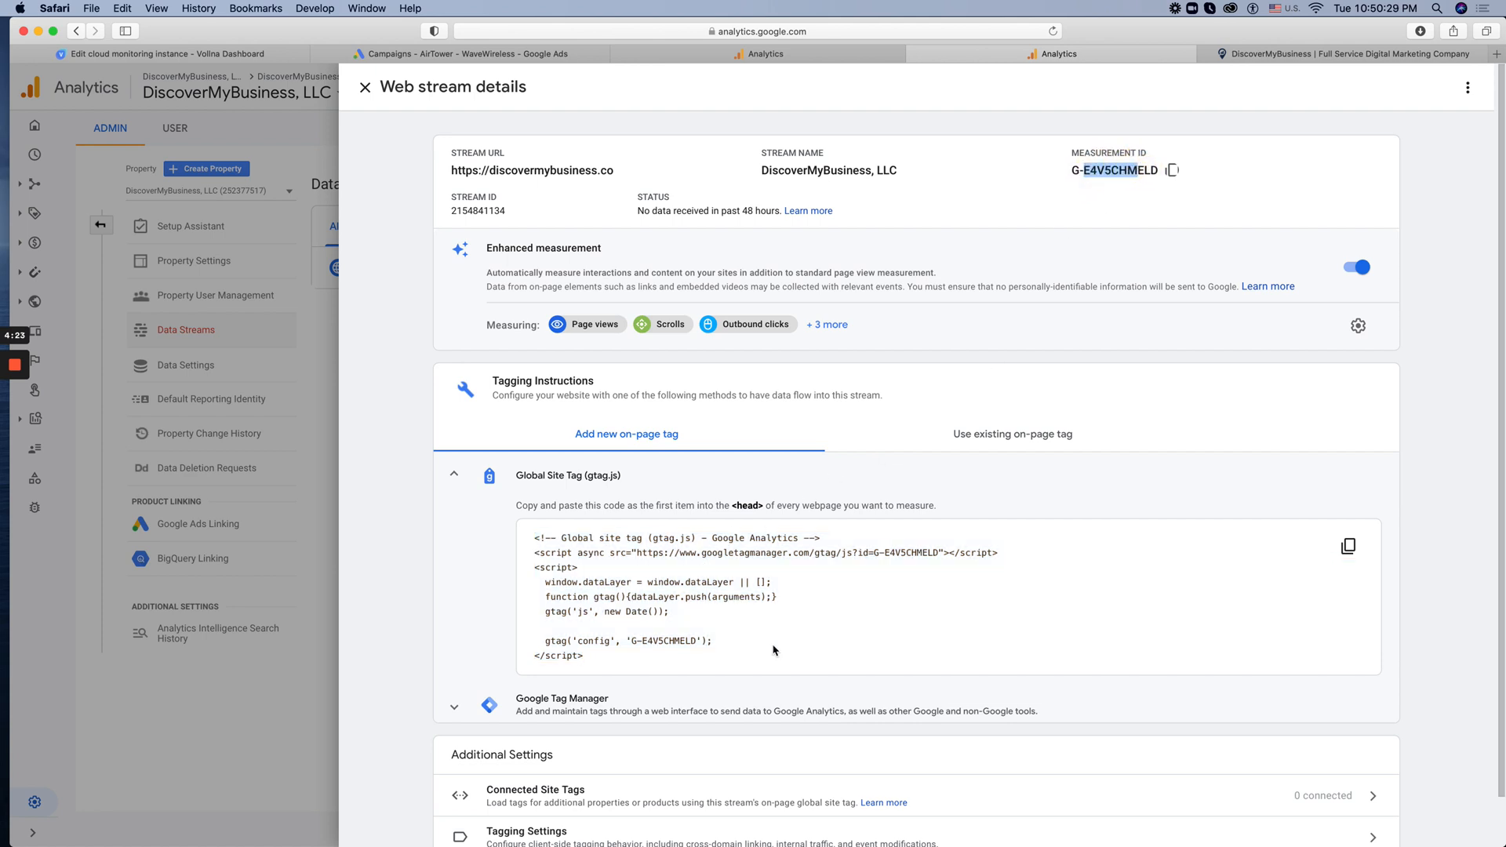
mouse_move(628, 659)
mouse_down()
mouse_move(608, 667)
mouse_move(519, 547)
mouse_move(561, 563)
mouse_move(625, 672)
mouse_up()
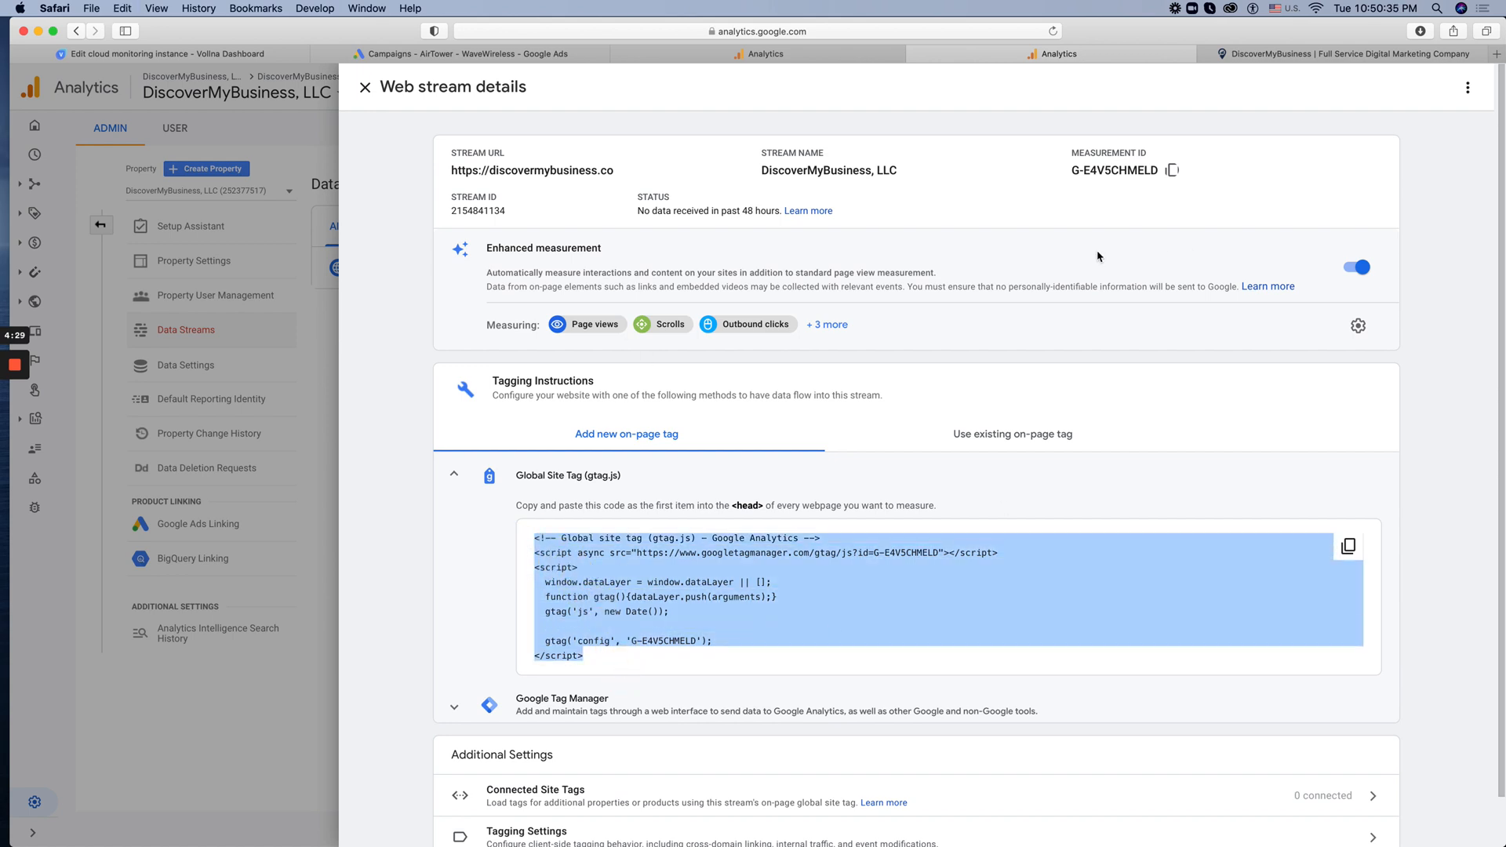
Highlight the measurement ID again and reselect the entire gtag.js snippet, from the opening comment to the closing script tag
drag(1085, 171, 1169, 171)
click(566, 611)
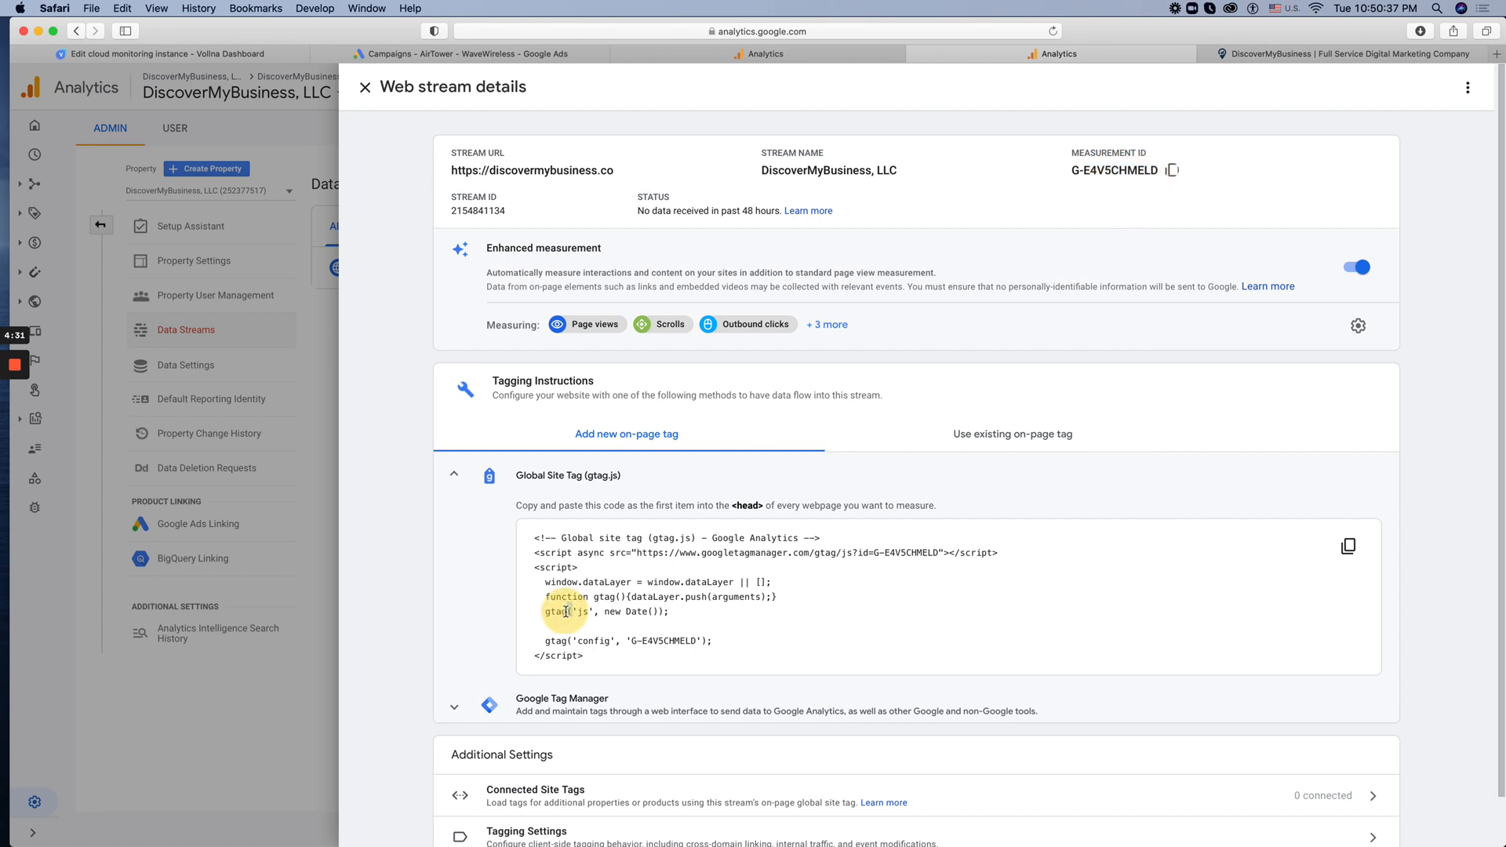
key(super+a)
click(577, 613)
drag(618, 660, 533, 520)
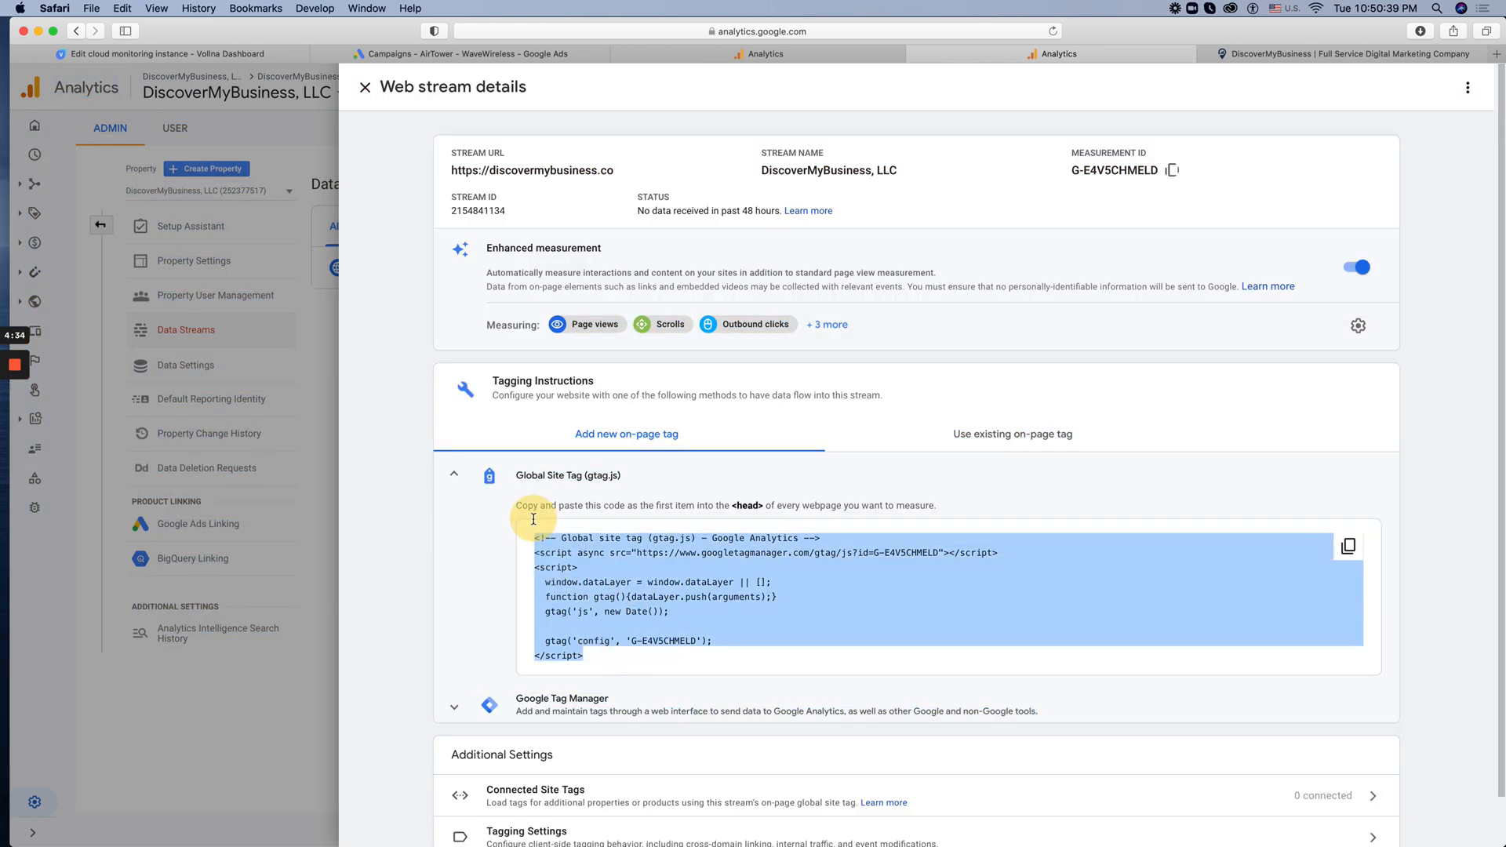